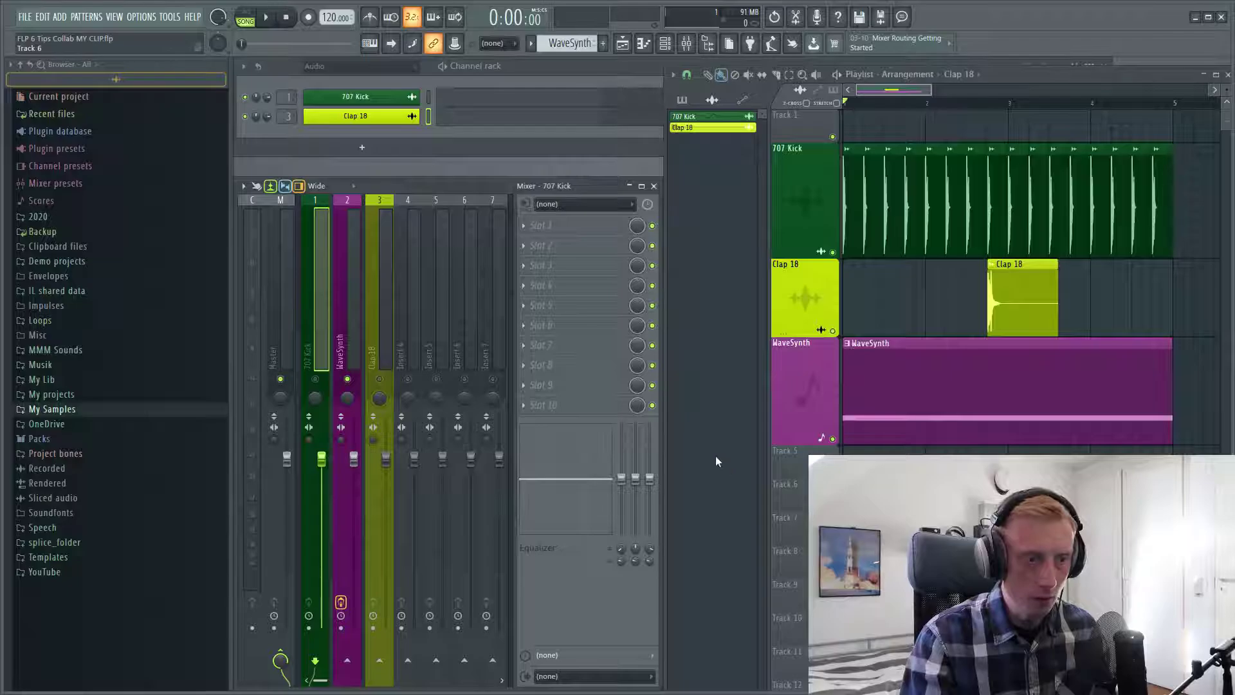
Step: Play the arrangement and lower the 707 Kick mixer track's volume to 85%, listening to the kick on its own
key("space")
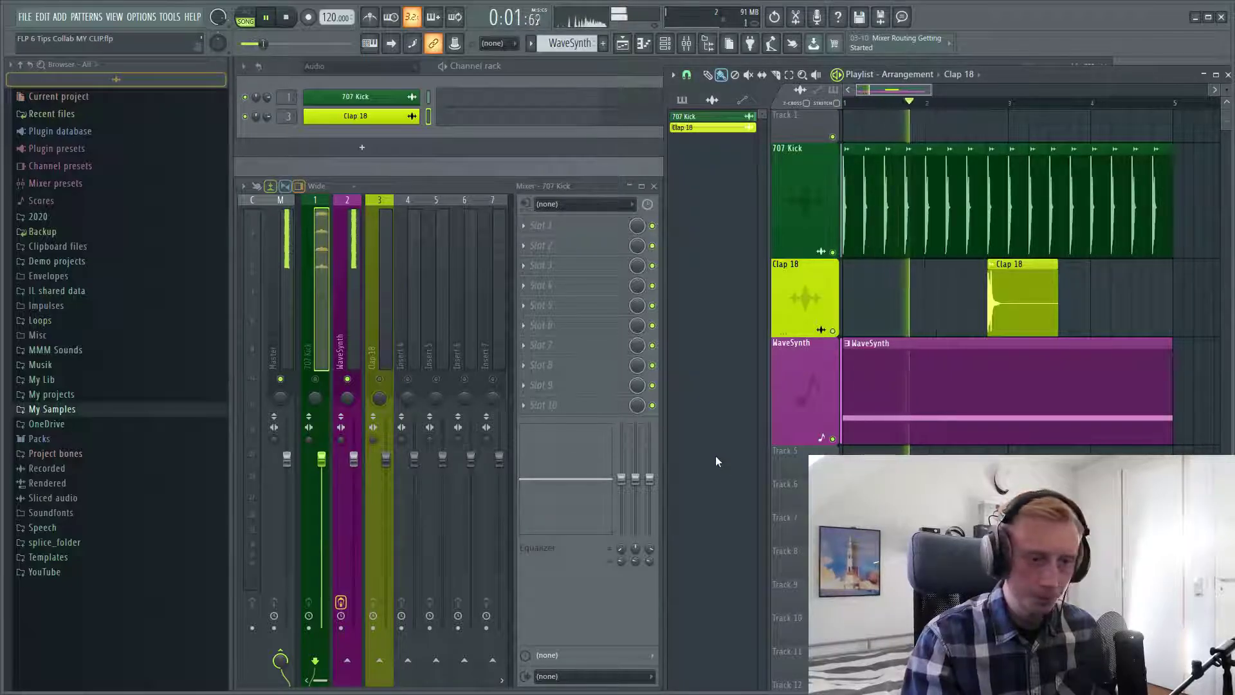
key("space")
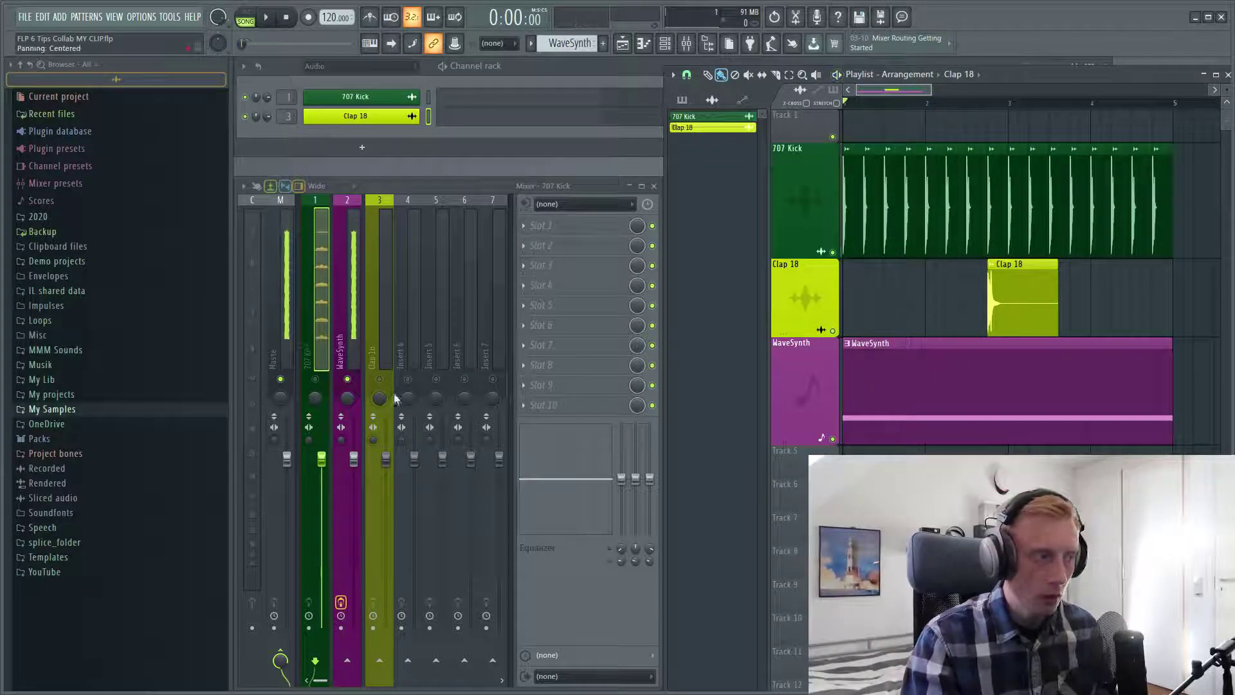
left_click_drag(321, 458, 323, 483)
key("space")
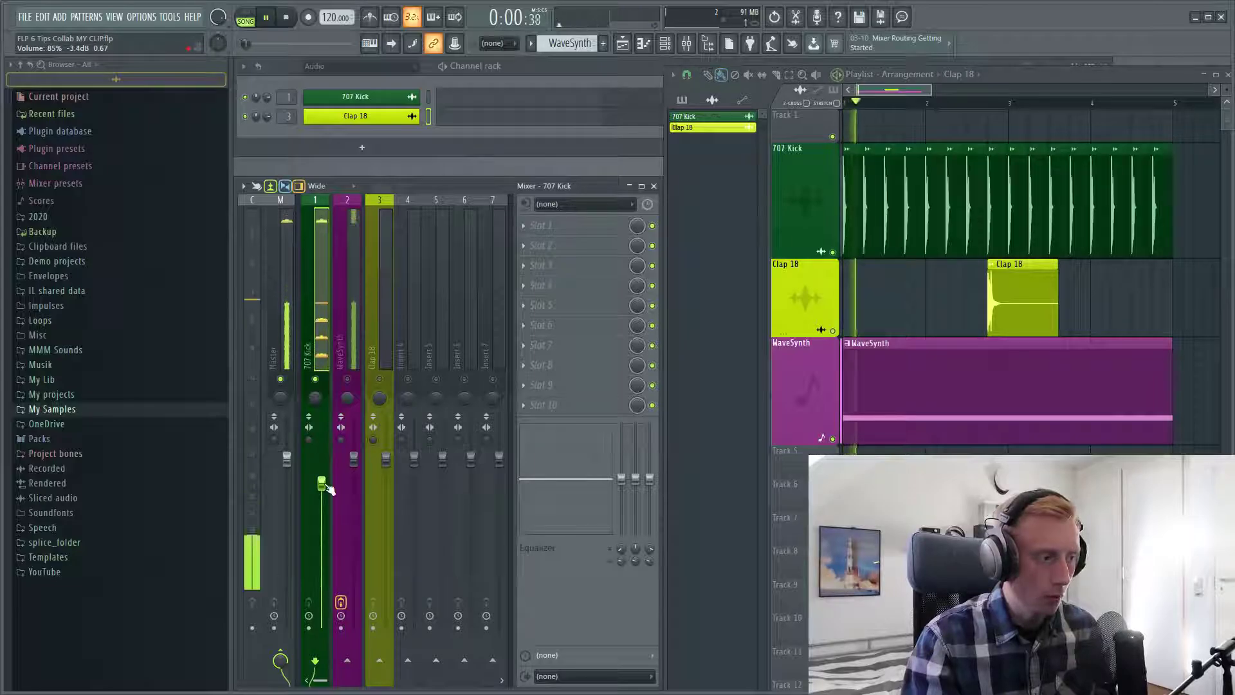
key("space")
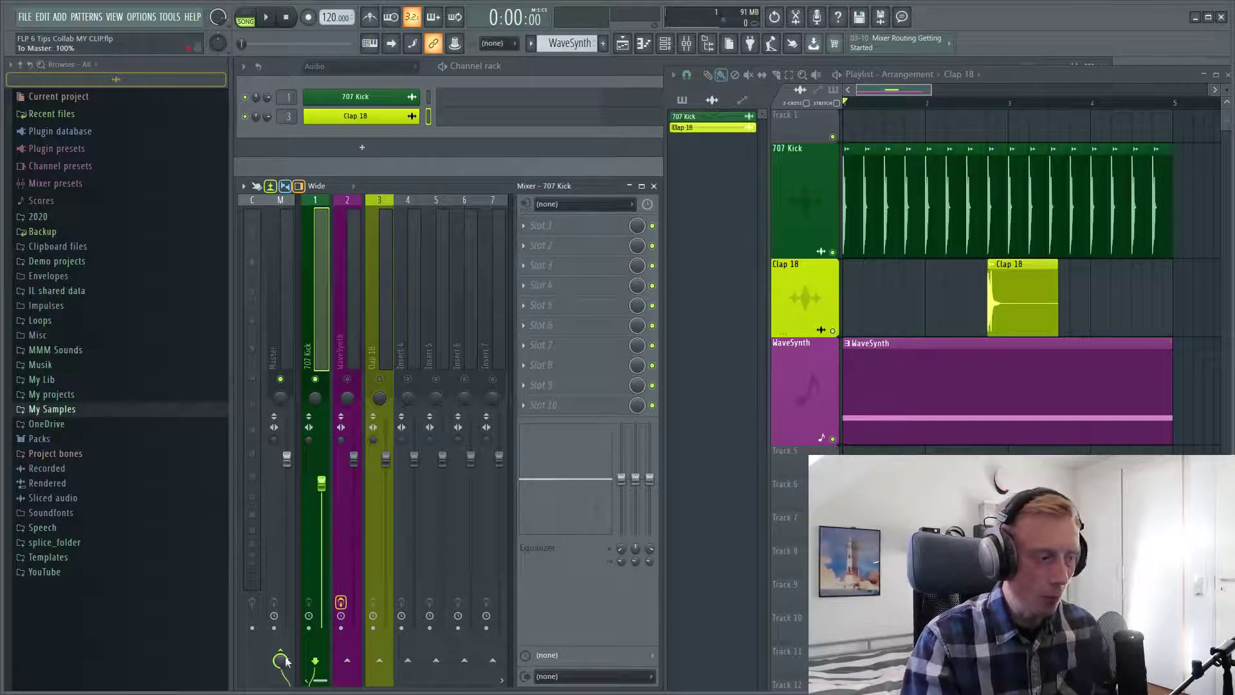
Step: Sidechain the 707 Kick track to the WaveSynth track and turn WaveSynth's sound back on
right_click(353, 661)
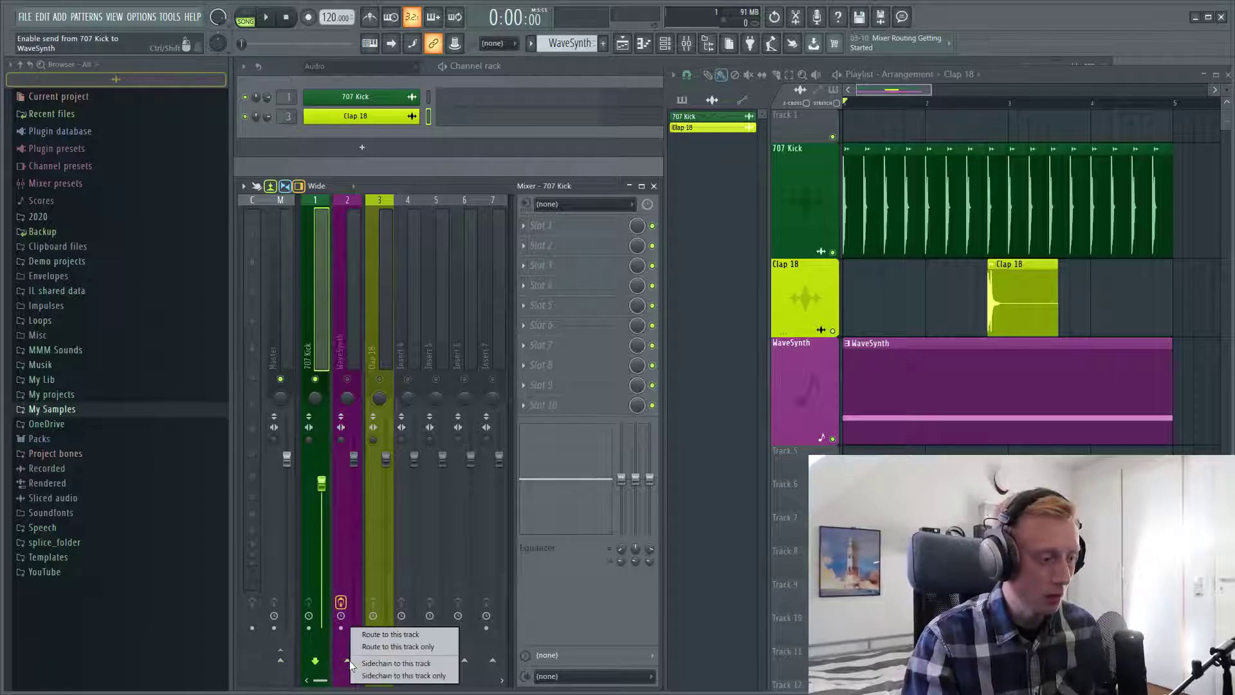
left_click(378, 663)
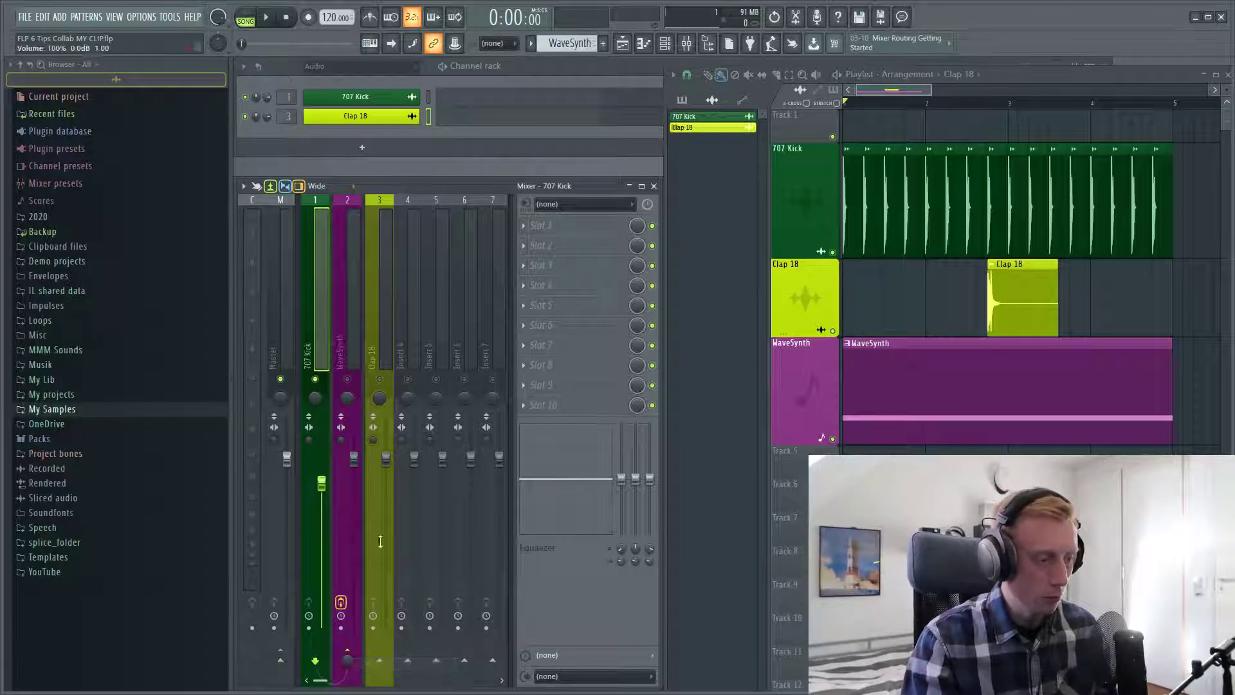
left_click(358, 398)
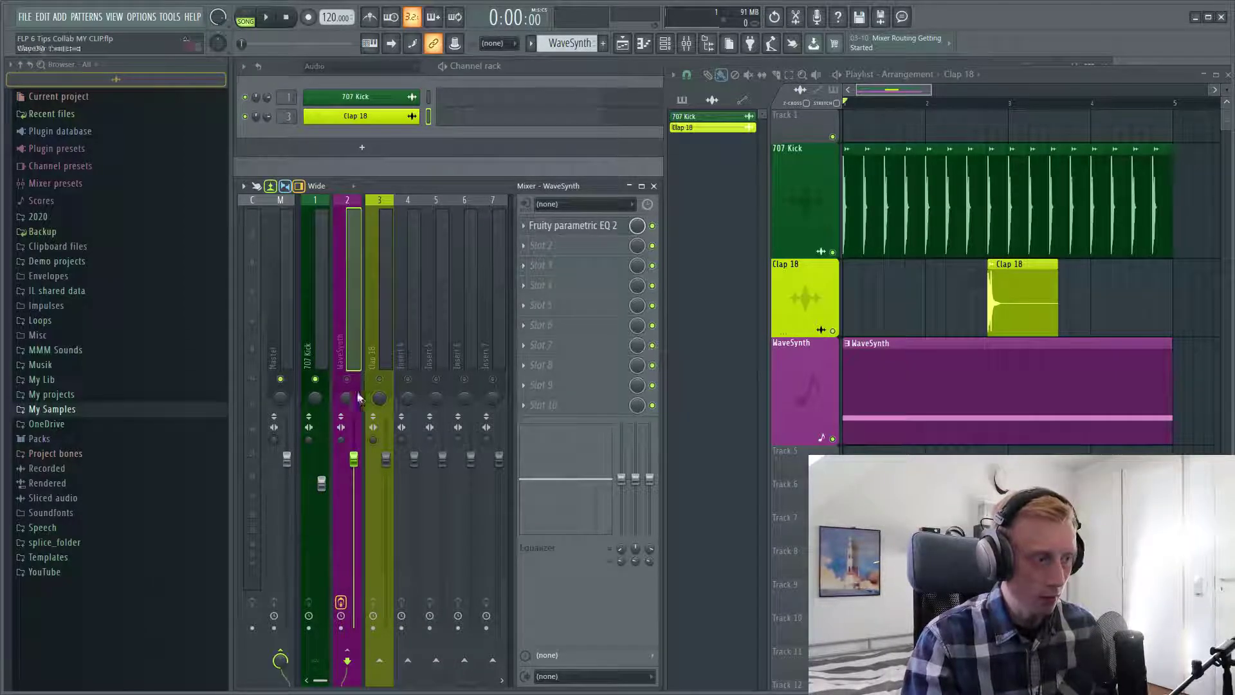
Step: Play the arrangement, reset the 707 Kick volume to 100%, and select the WaveSynth mixer track
key("space")
left_click(327, 480, "alt")
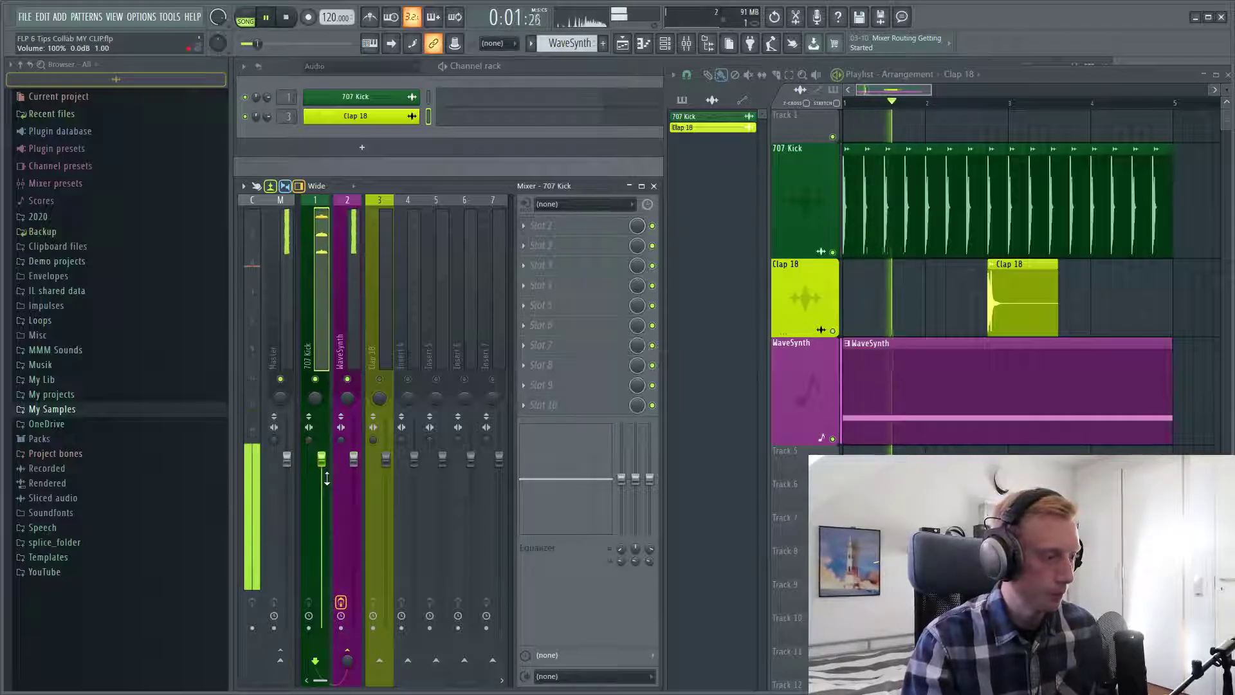
left_click(347, 353)
key("space")
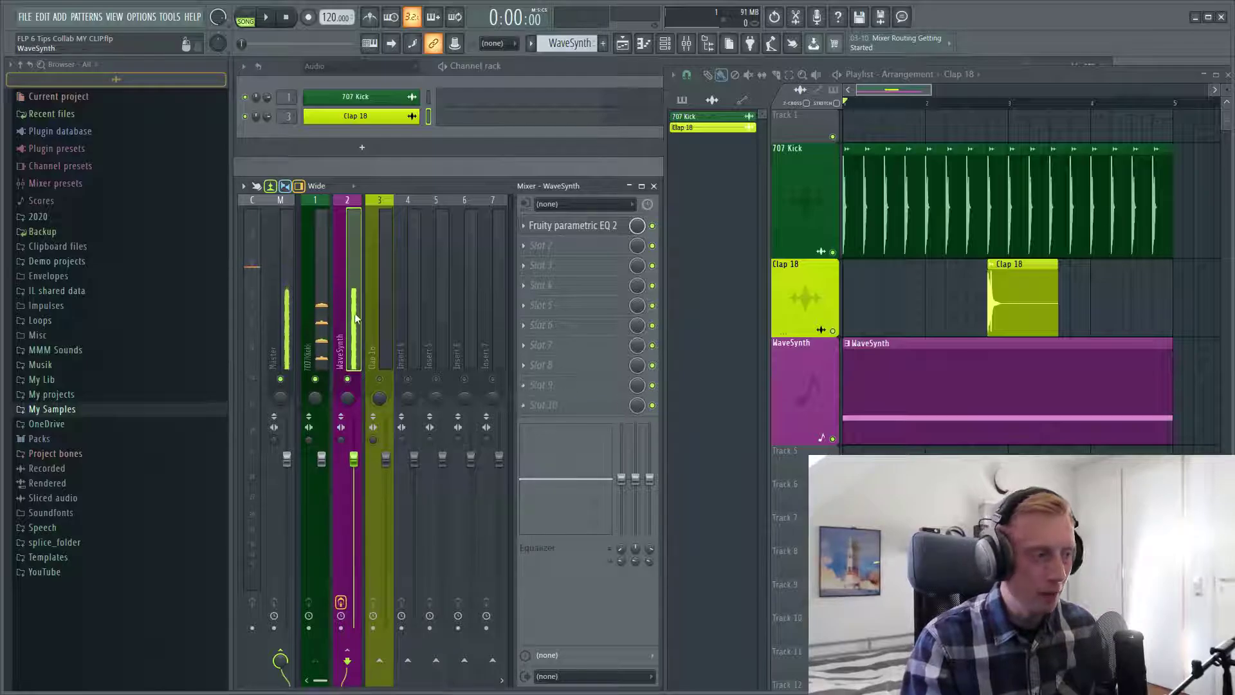
Step: Load Fruity Limiter into WaveSynth's last effect slot, in compressor mode with 707 Kick as its sidechain input
left_click(566, 405)
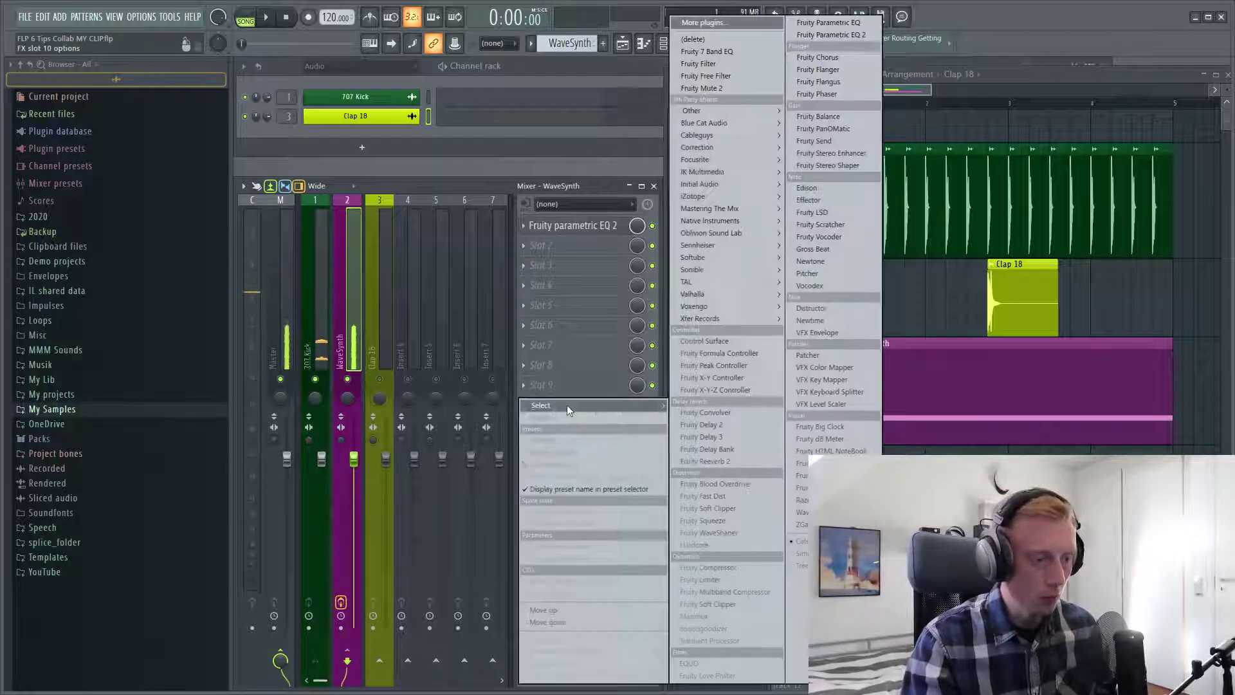
left_click(700, 579)
left_click(701, 489)
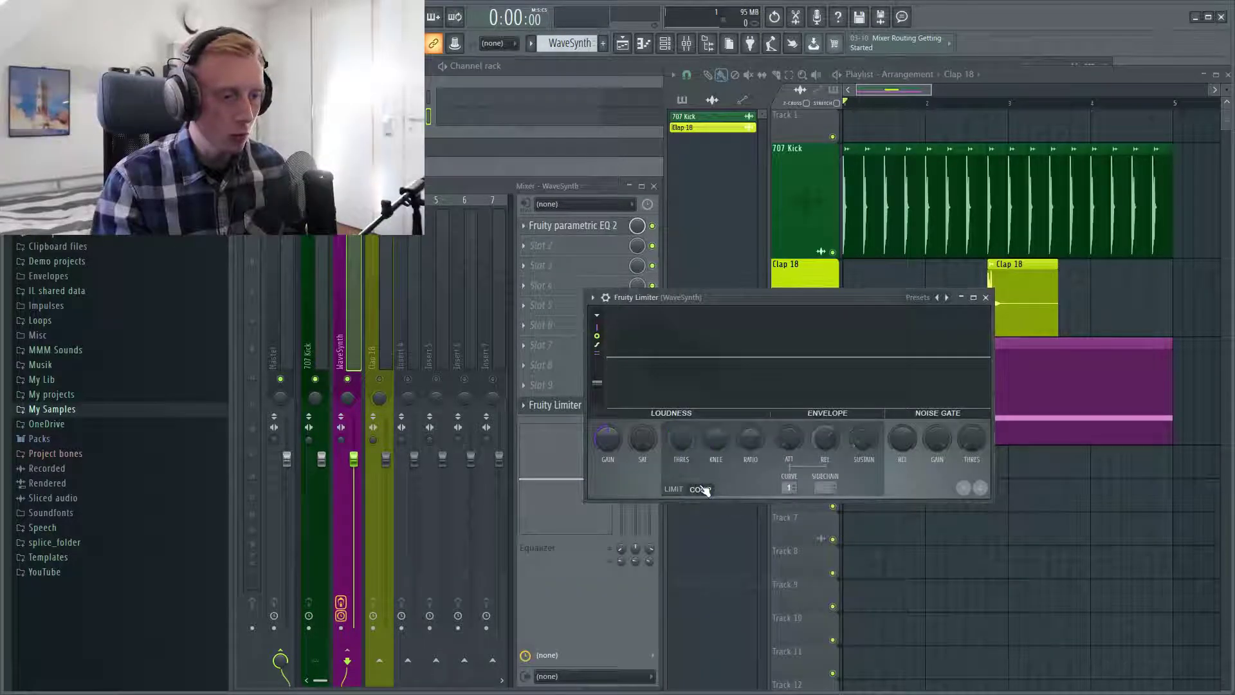
left_click(822, 488)
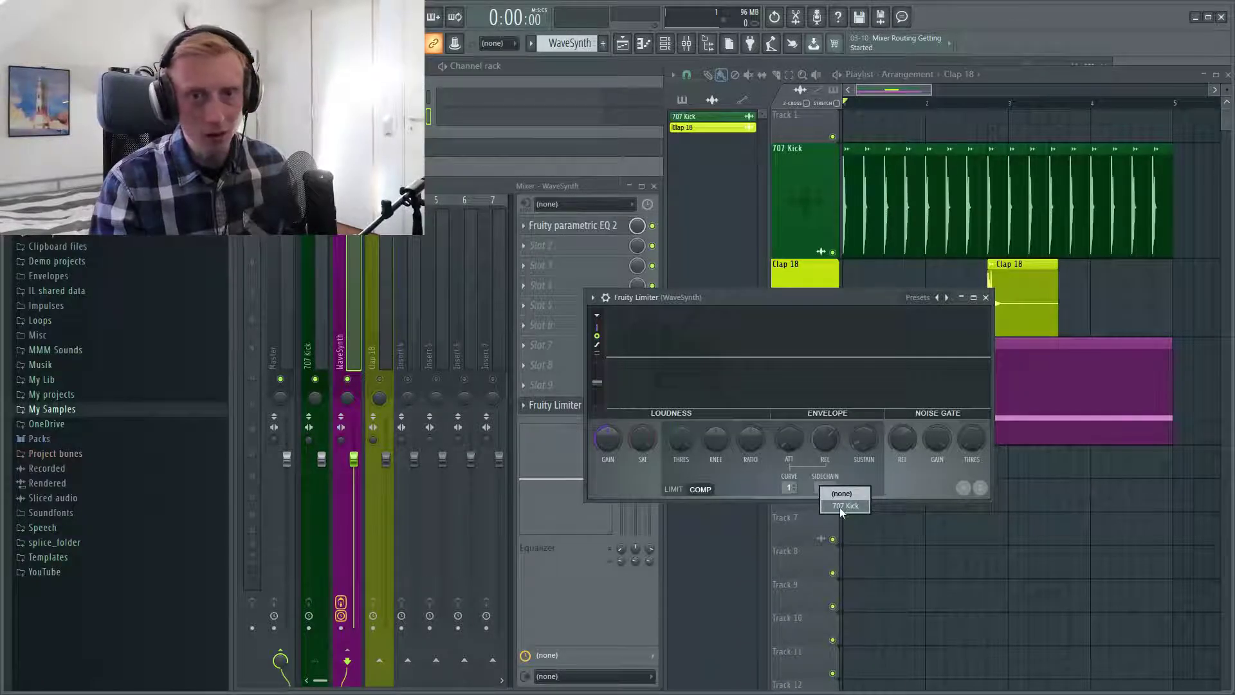
left_click(839, 506)
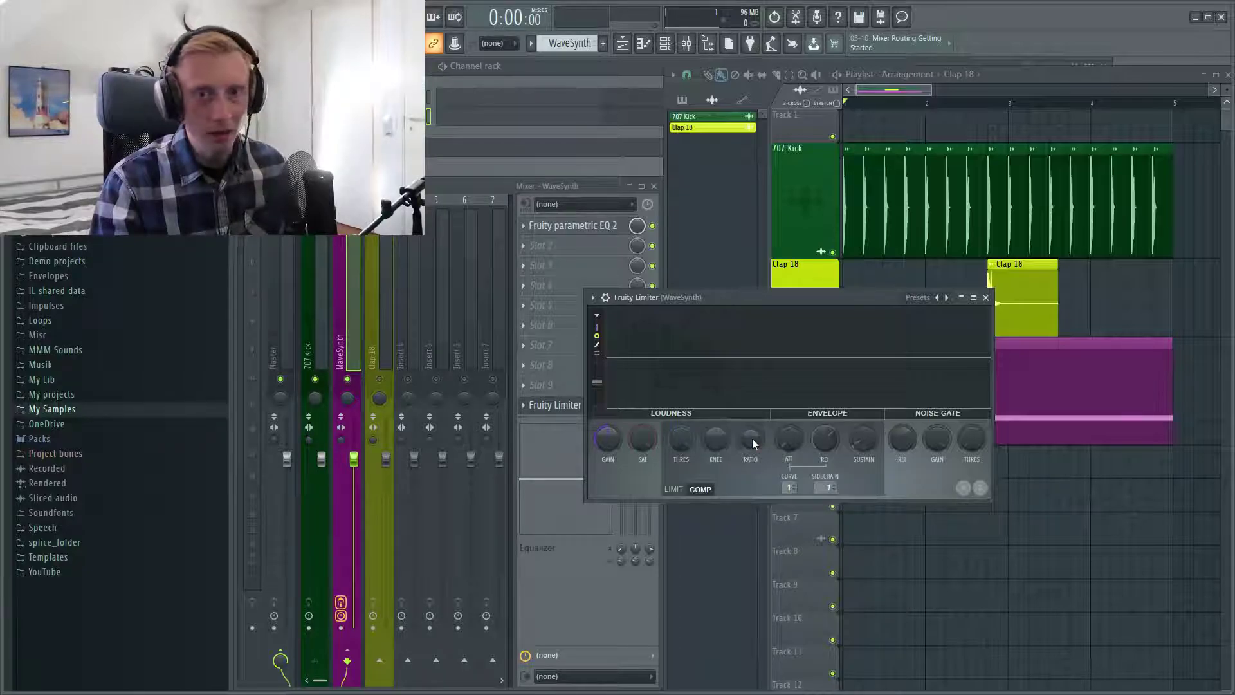
Step: Lower the compressor threshold and raise the ratio during playback so the kick ducks the synth
key("space")
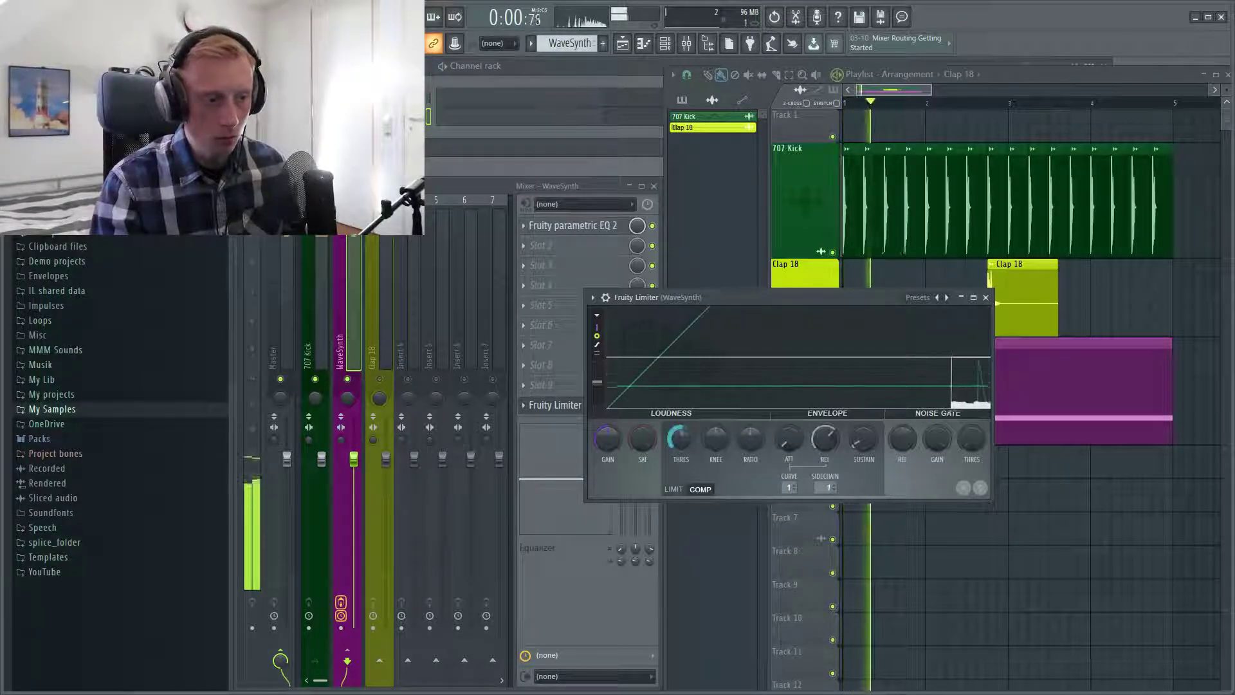
left_click_drag(750, 440, 750, 412)
left_click_drag(689, 442, 689, 438)
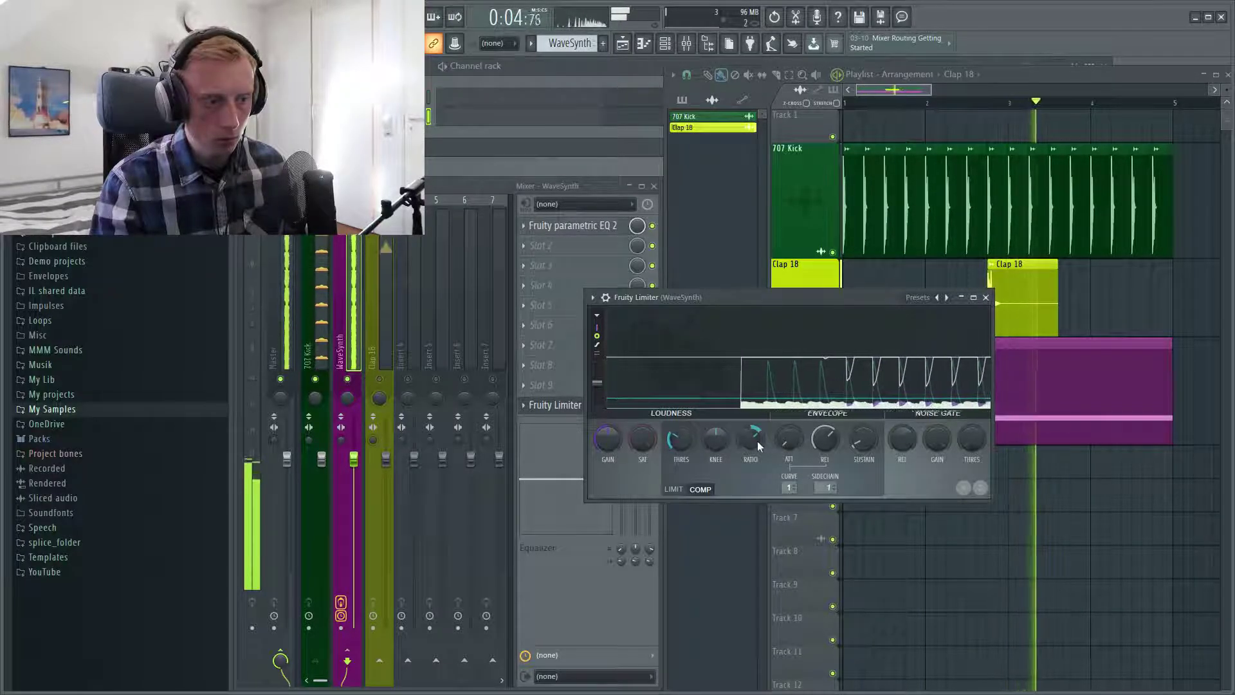
key("space")
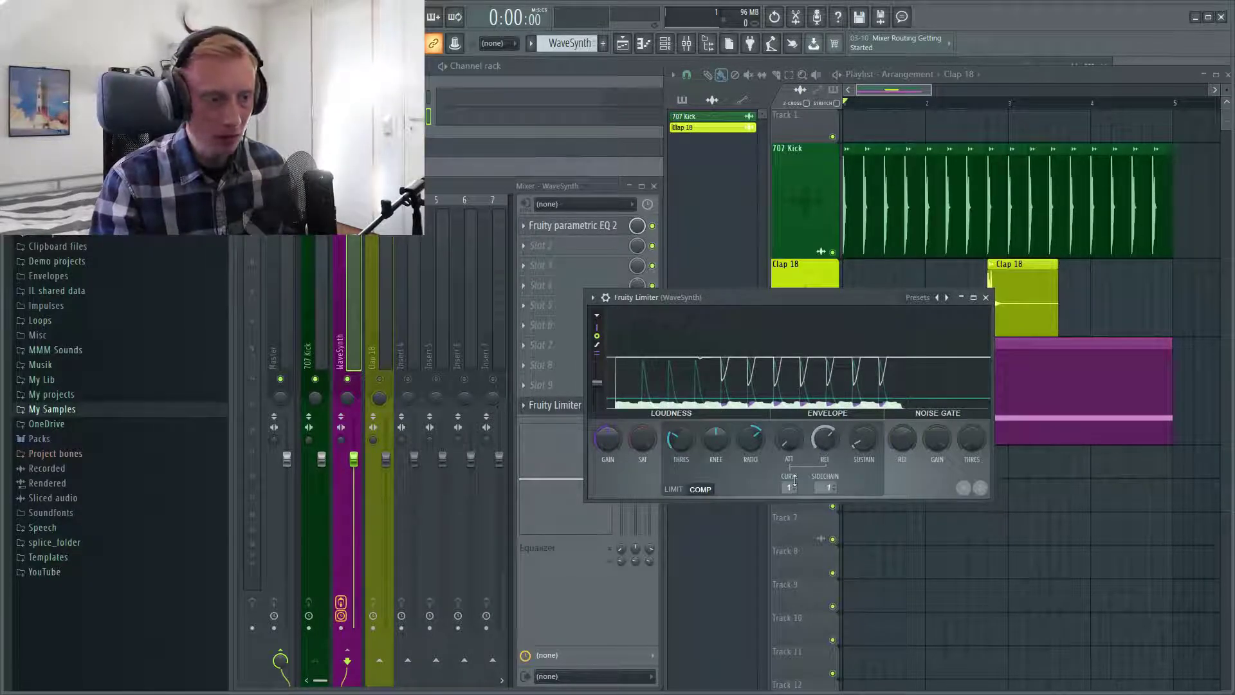
Step: Set the compressor's envelope curve to 5 and raise the attack slightly during playback
key("space")
left_click_drag(794, 482, 791, 452)
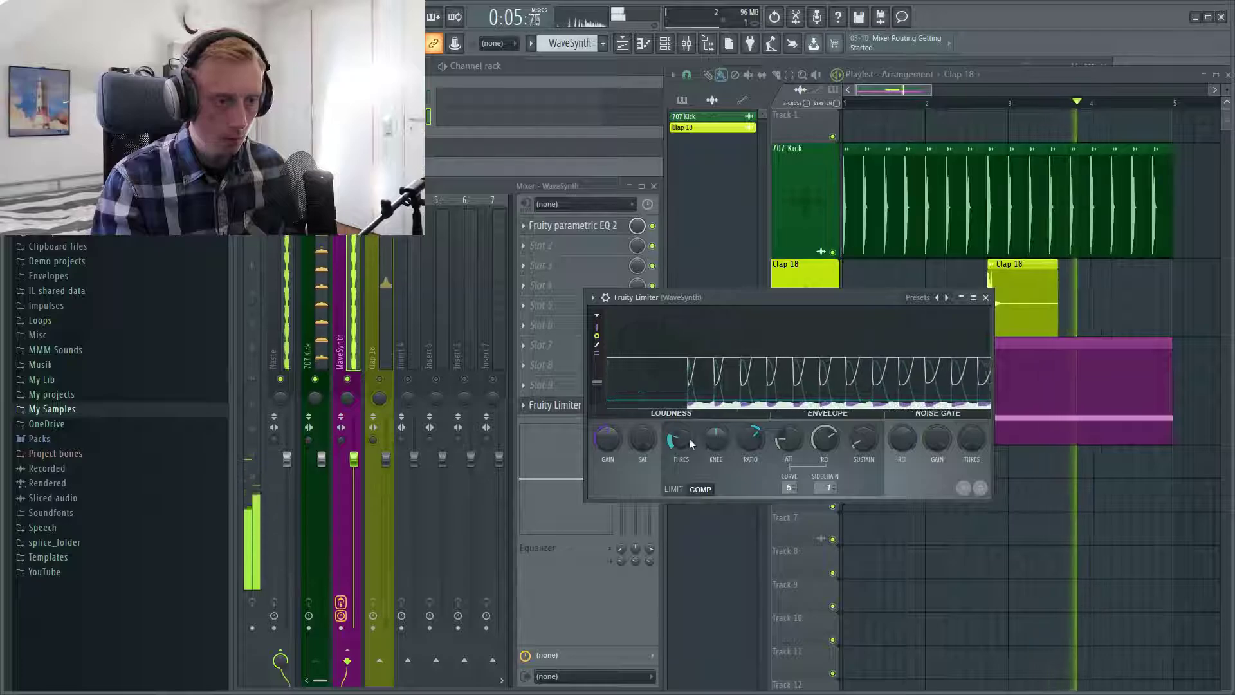
key("space")
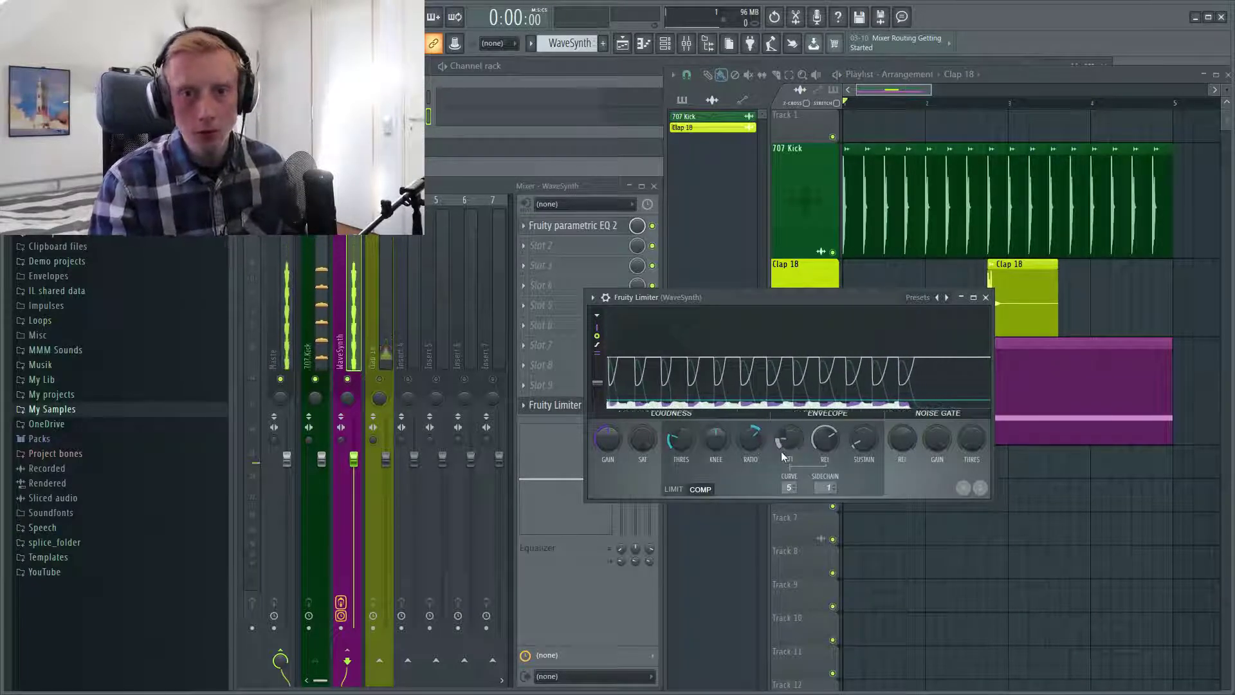
Step: Select the 707 Kick mixer track and move its volume fader during playback to hear its effect on the ducking
left_click(321, 294)
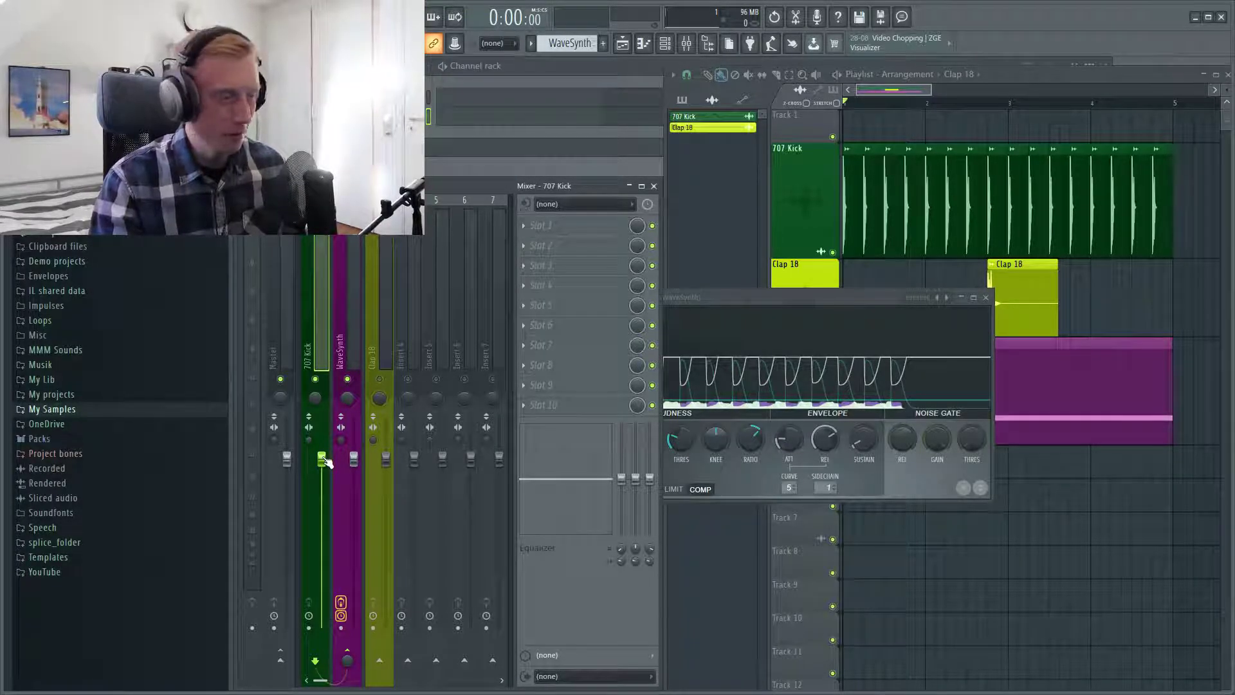
key("space")
mouse_move(323, 459)
left_mouse_down()
mouse_move(323, 583)
mouse_move(322, 458)
left_mouse_up()
key("space")
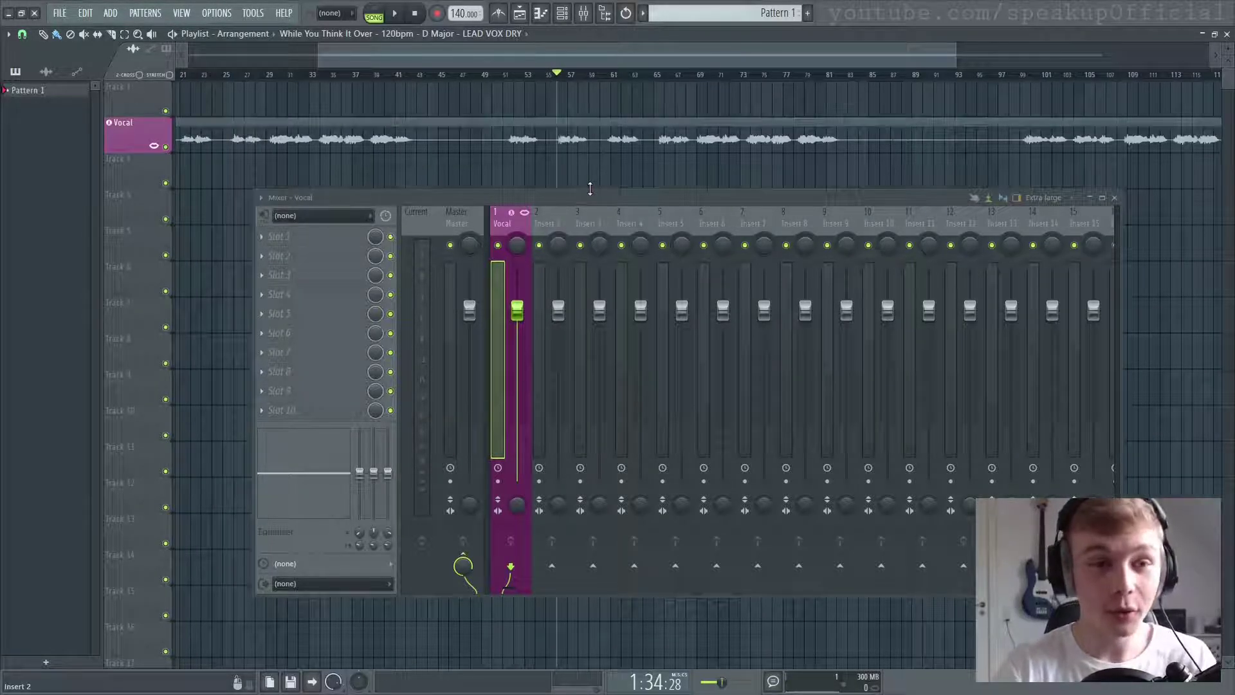
left_click(322, 238)
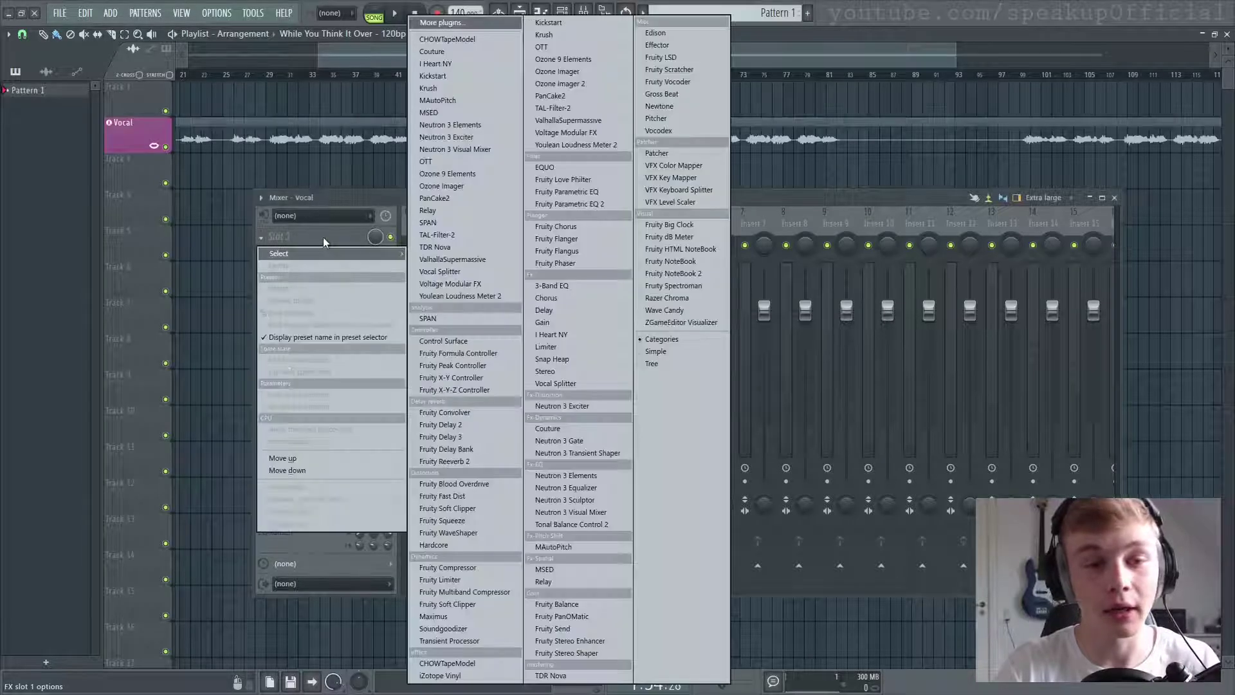
left_click(321, 238)
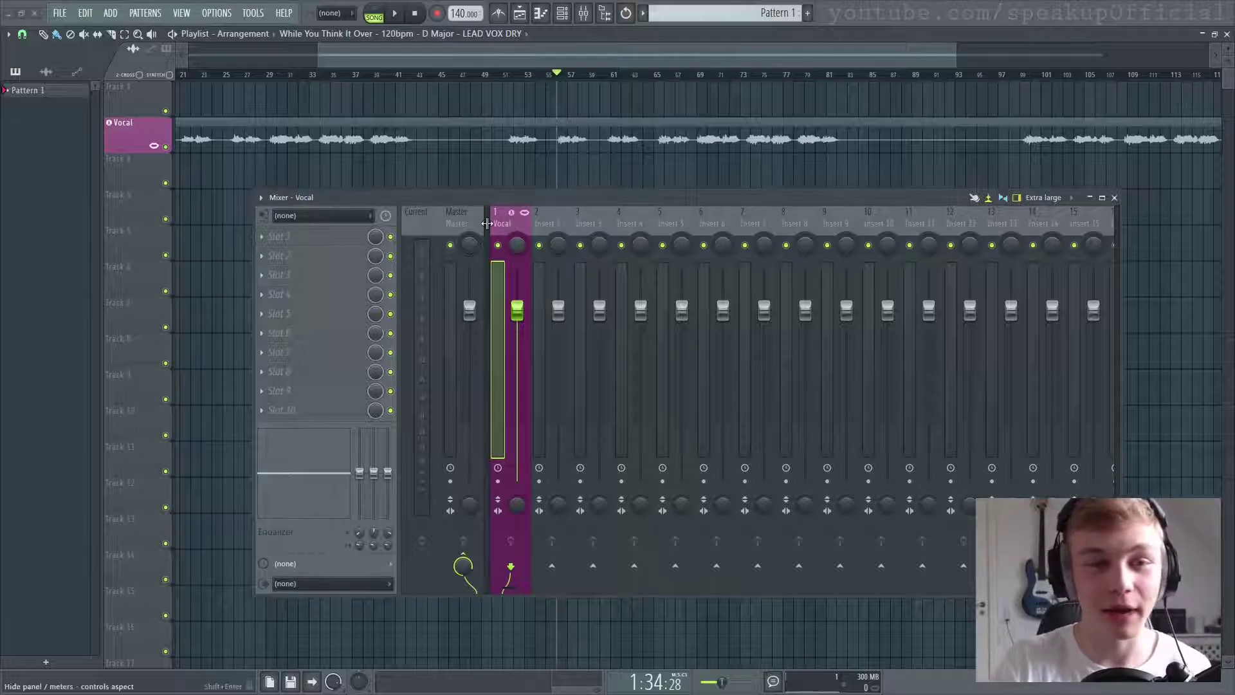
Step: Route the Vocal track to Insert 2 as an additional send, rename that insert P. COMP, colour it green, and select it
right_click(552, 567)
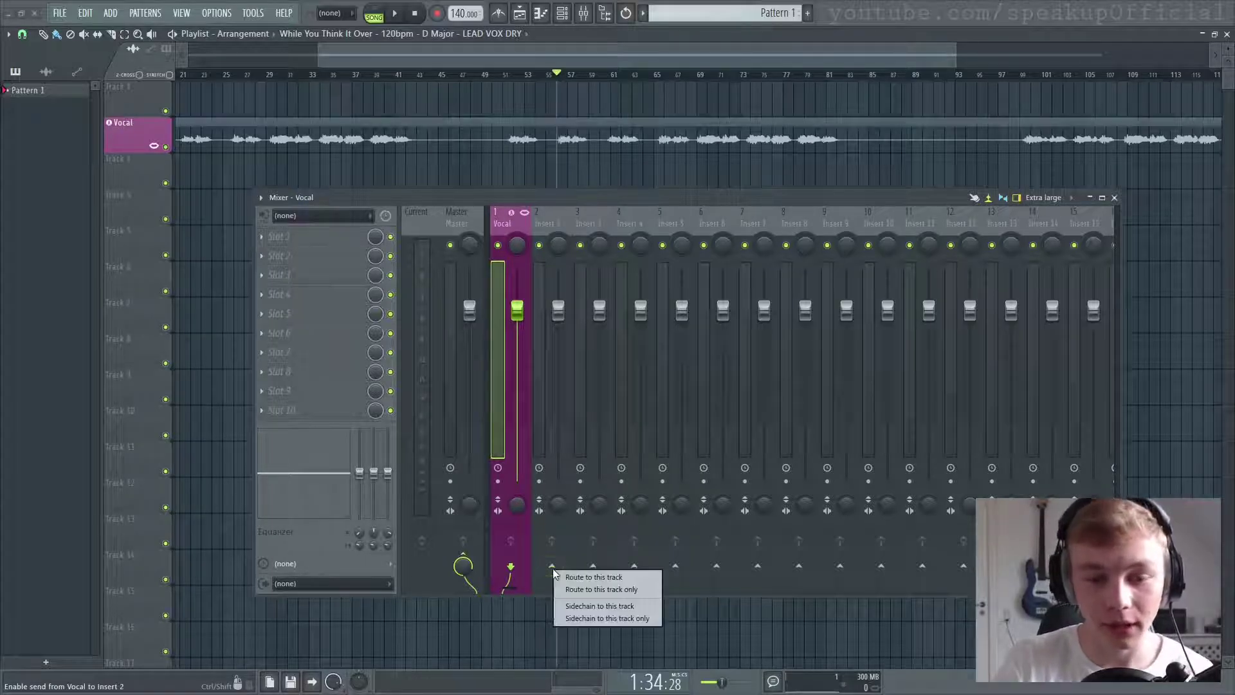
left_click(610, 577)
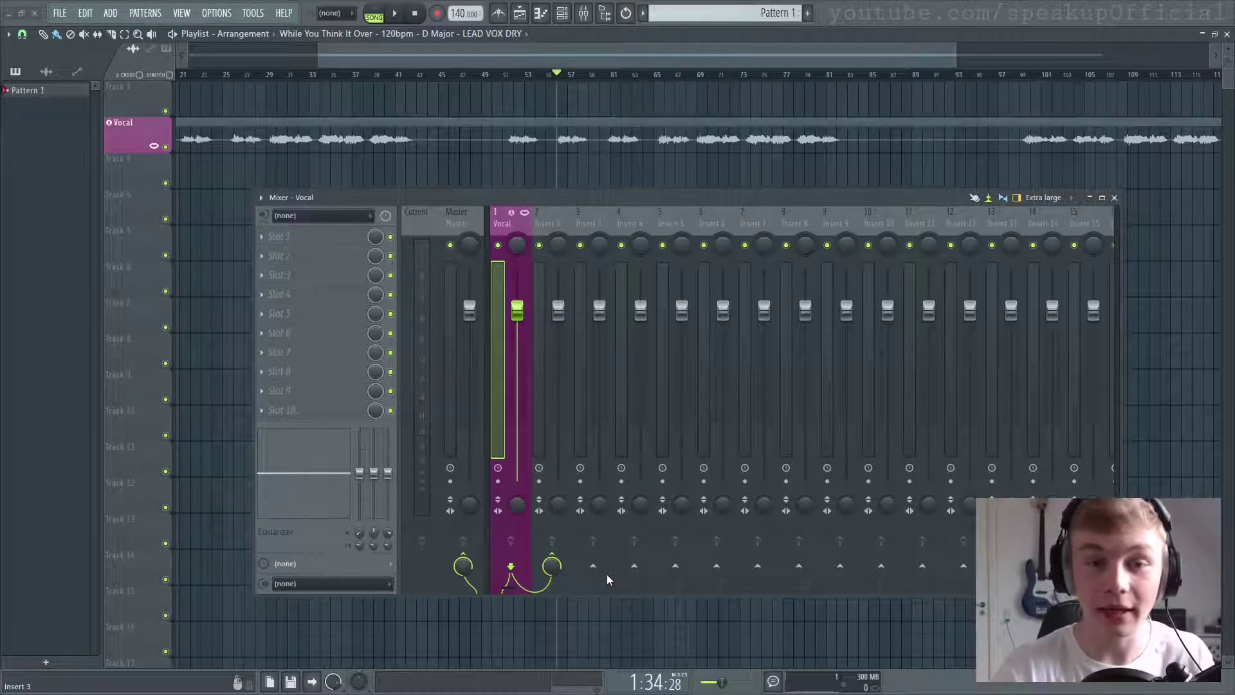
left_click(547, 219)
key("F2")
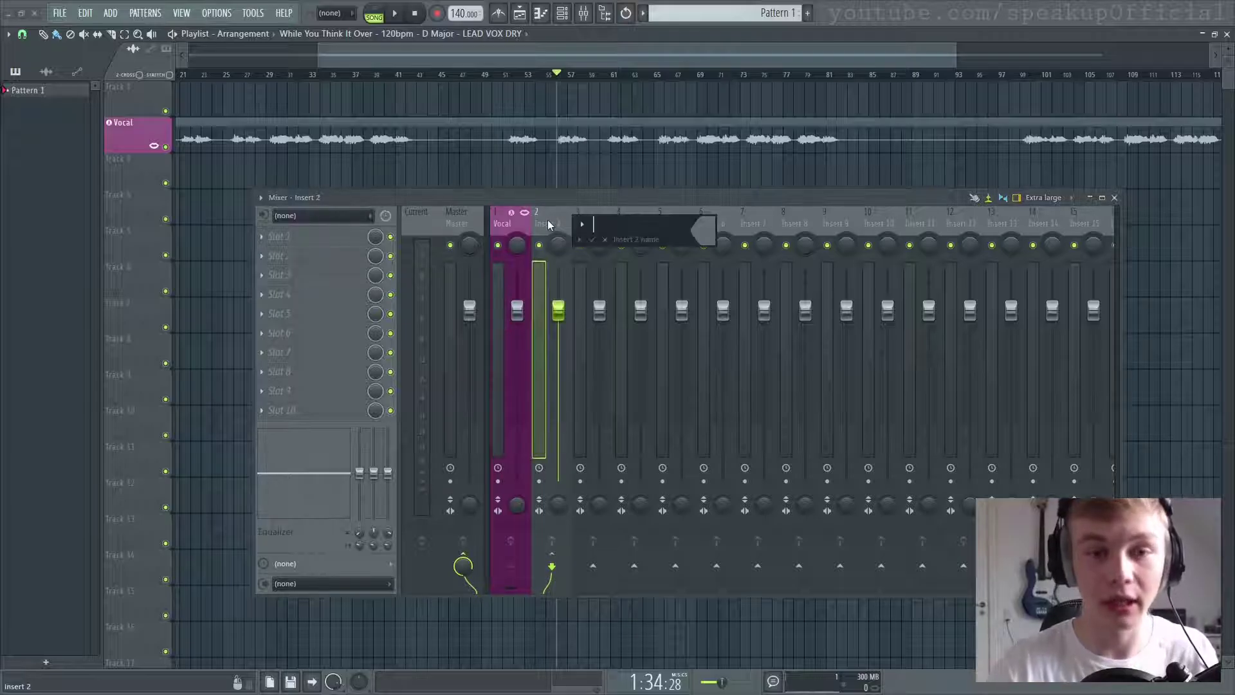
left_click(577, 238)
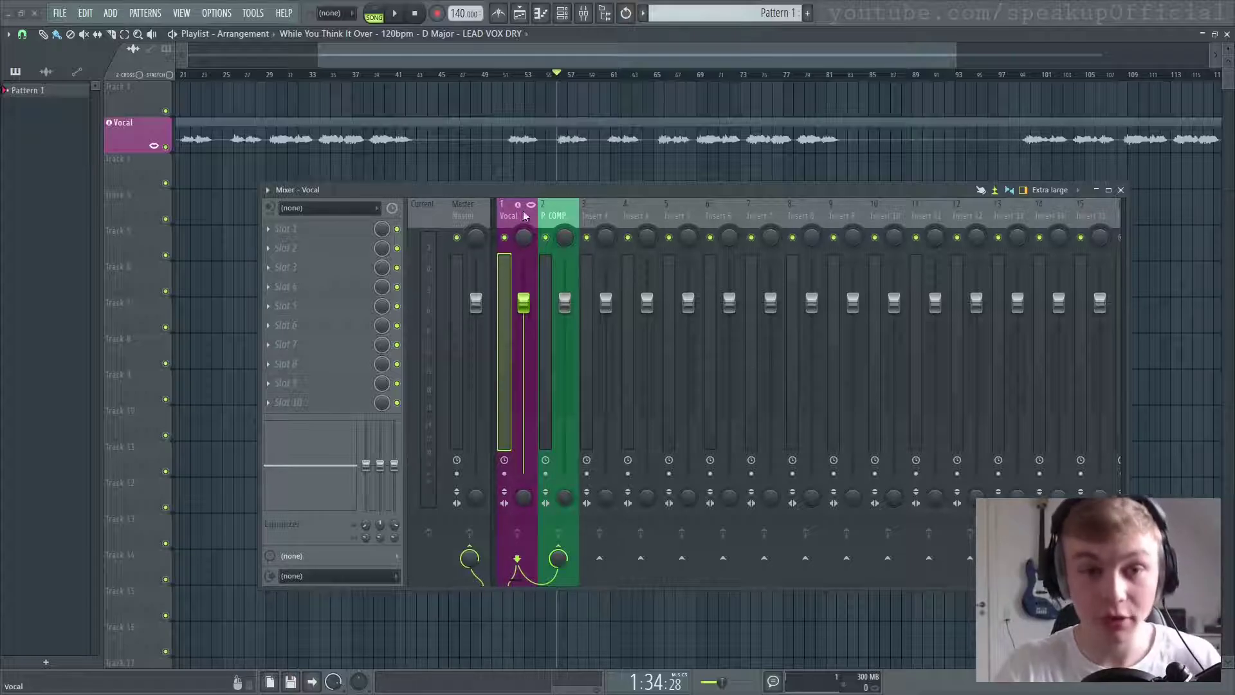
left_click(558, 220)
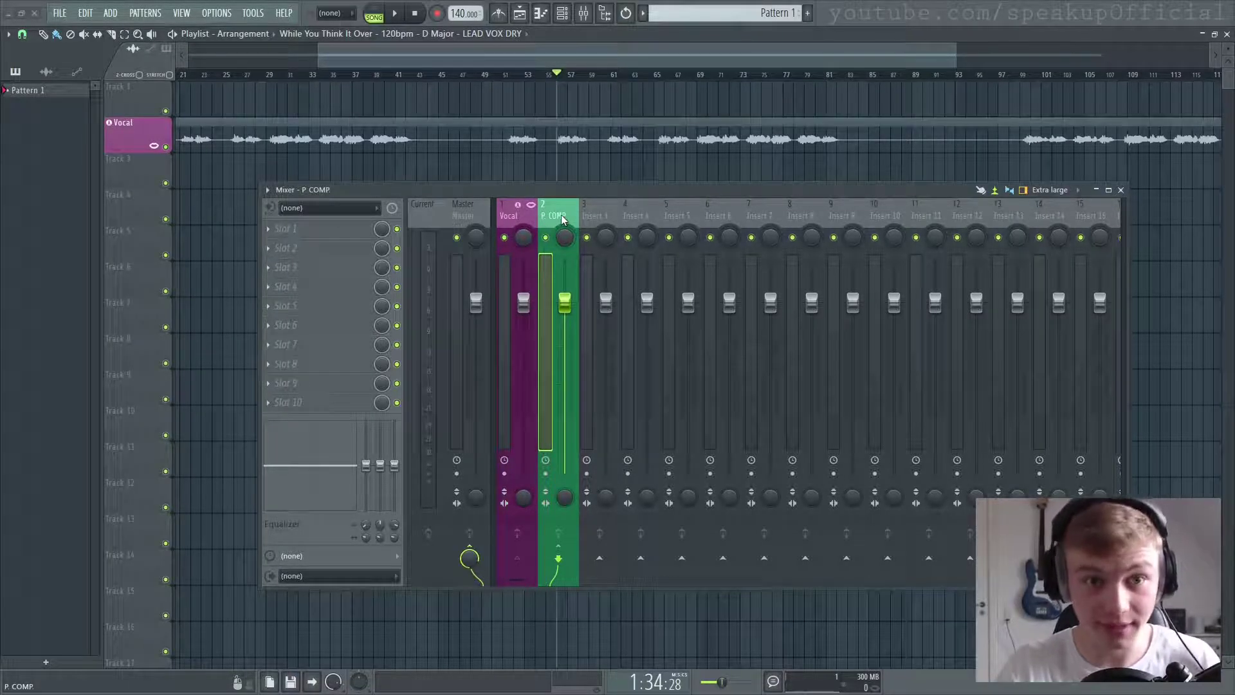
left_click(320, 233)
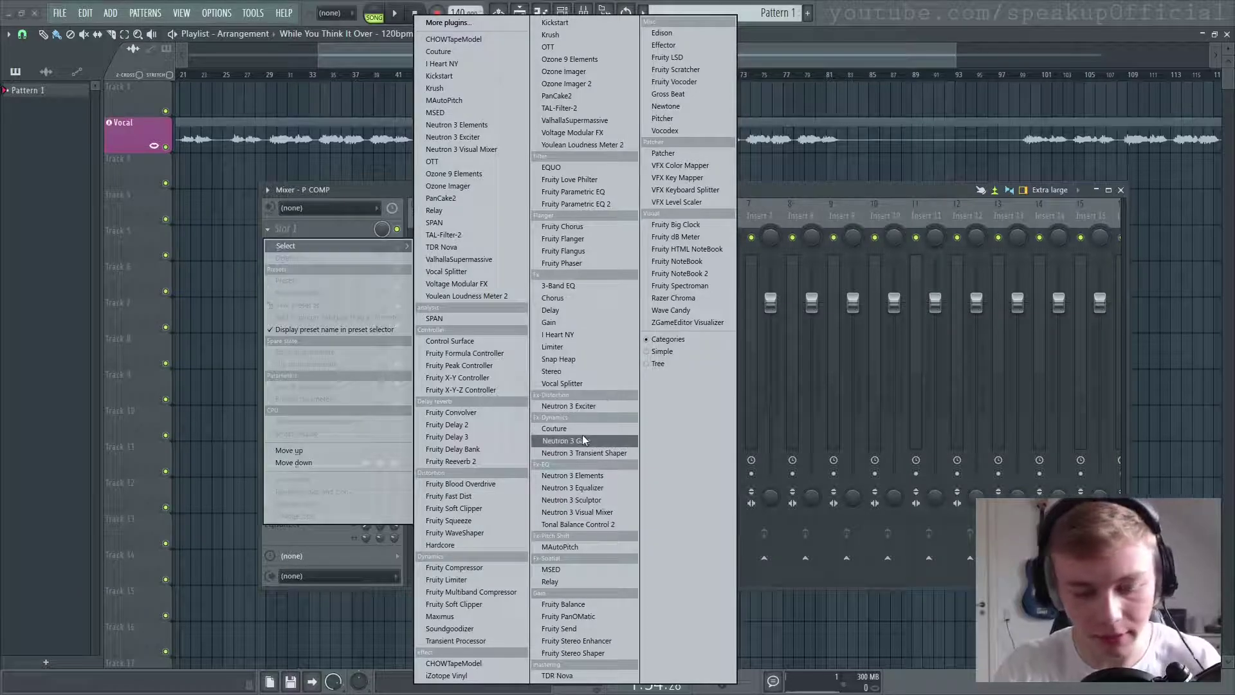
left_click(552, 347)
left_click(189, 127)
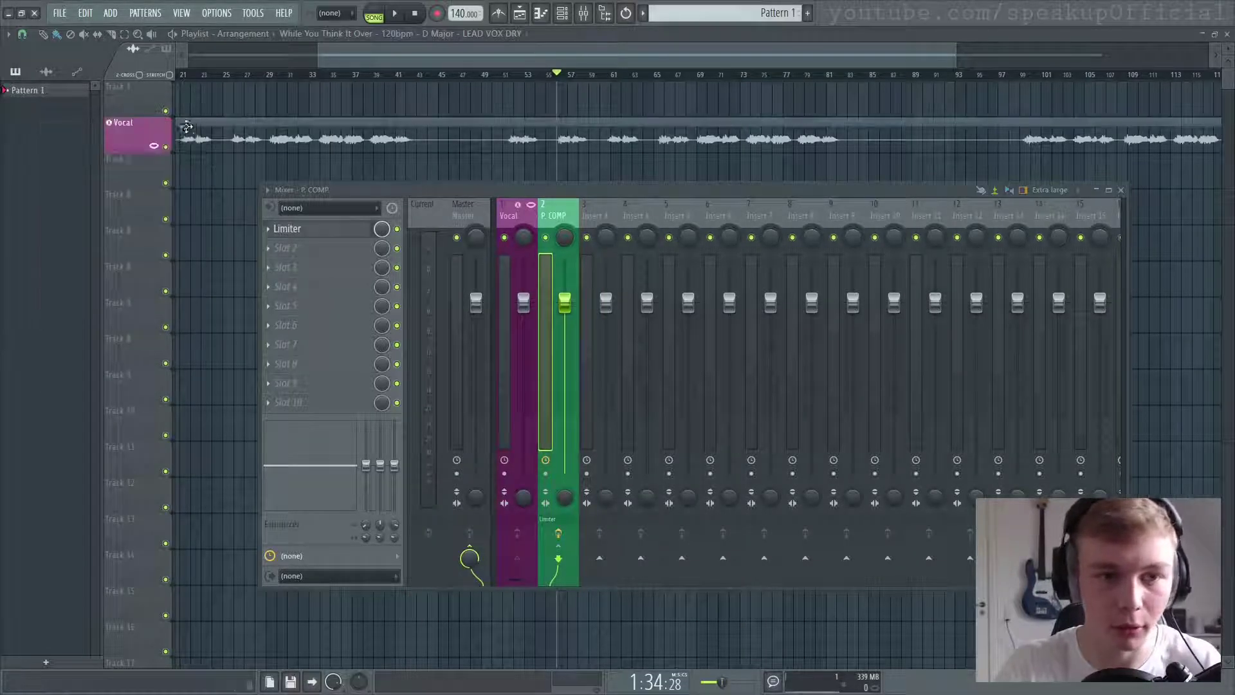
Step: Load Fruity Limiter into the first effect slot of the P. COMP track
left_click(278, 230)
mouse_move(288, 246)
left_click(447, 580)
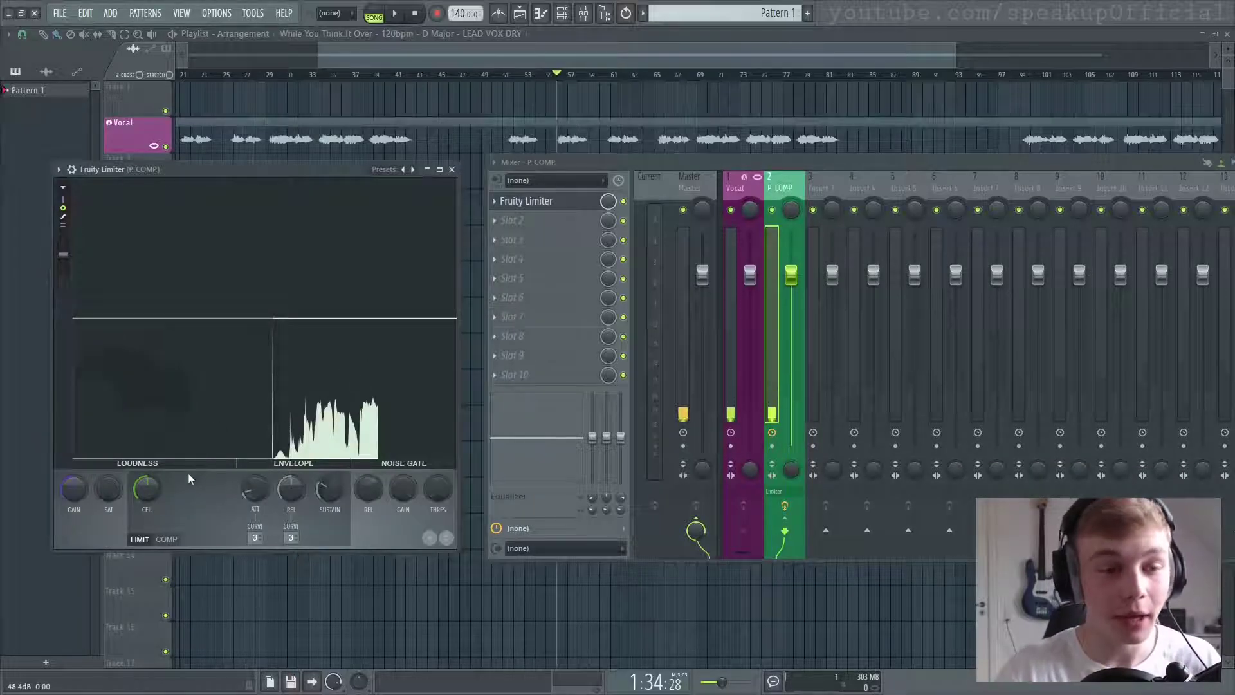
Step: Switch Fruity Limiter to compressor mode, lower the threshold and raise the ratio strongly, and check it with playback
left_click(169, 540)
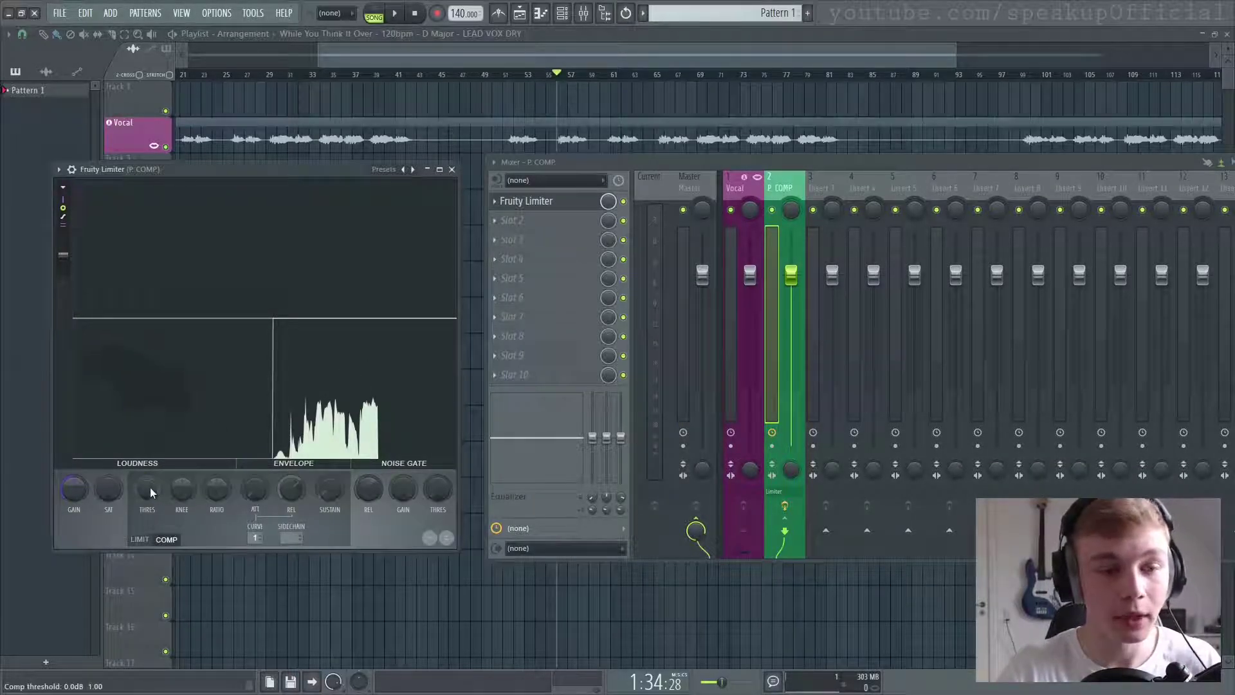
left_click_drag(151, 492, 152, 521)
left_click_drag(220, 492, 221, 469)
key("space")
key("space")
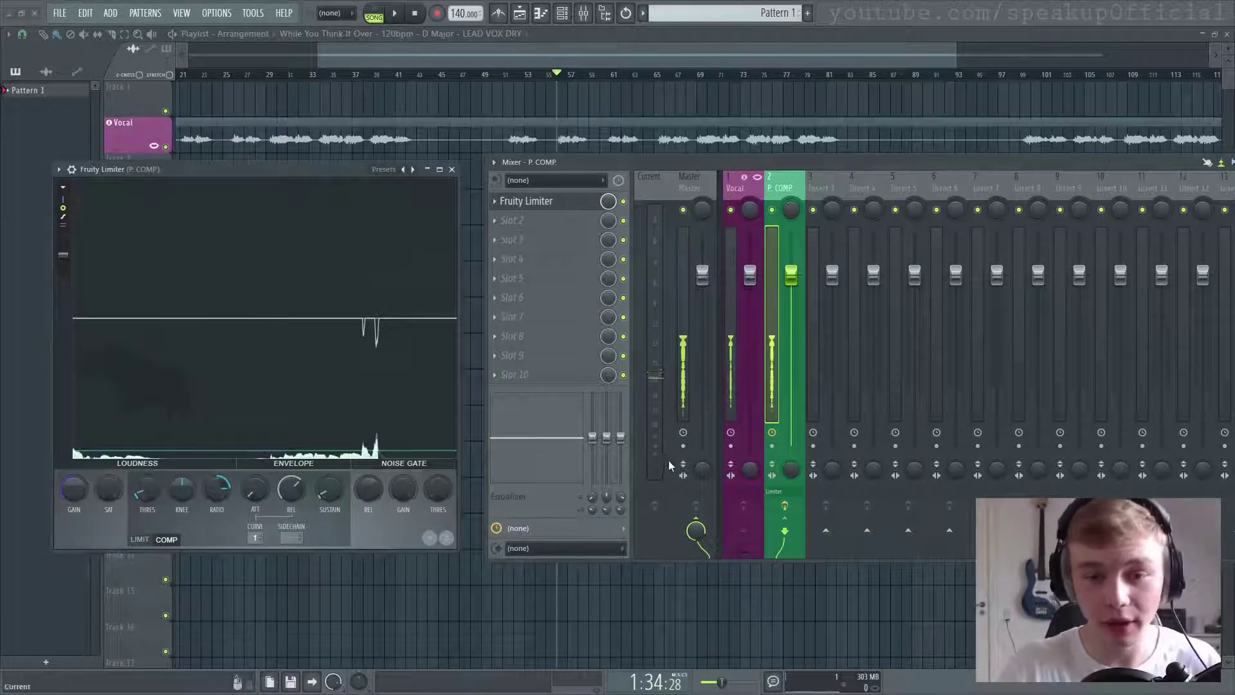
Step: Check the Vocal track's routing, then raise the P. COMP fader and set its limiter gain to about 11.7 dB during playback
left_click(750, 222)
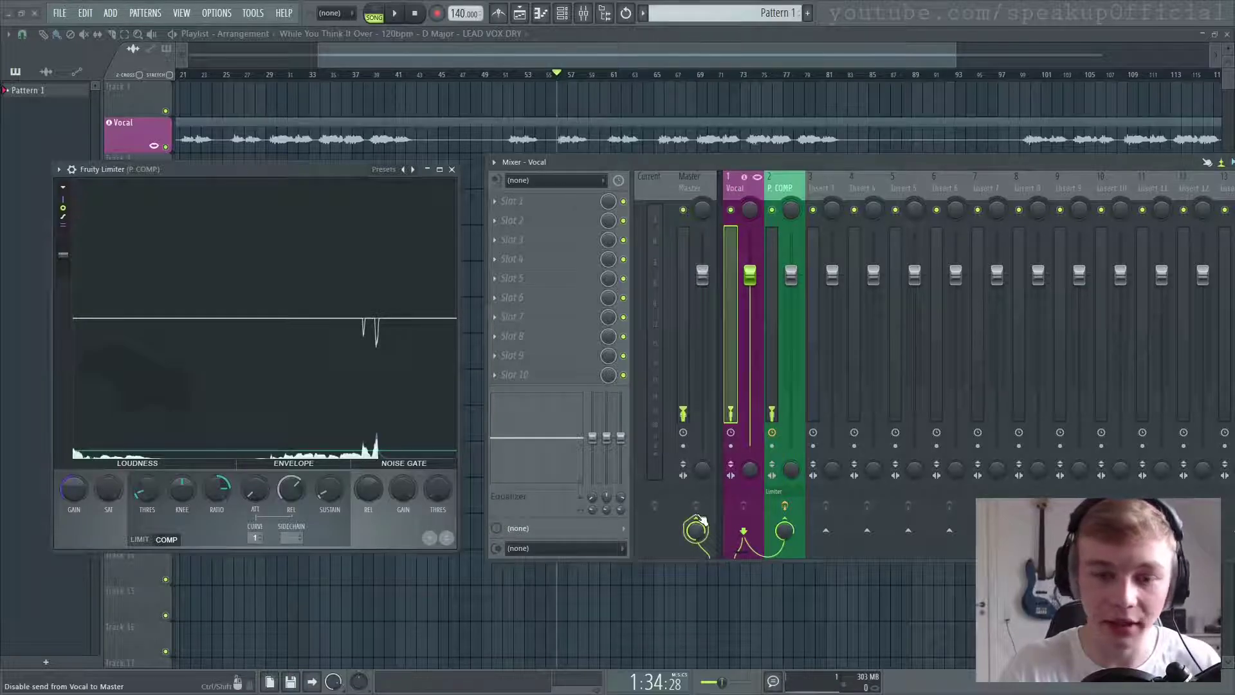
left_click(782, 193)
key("space")
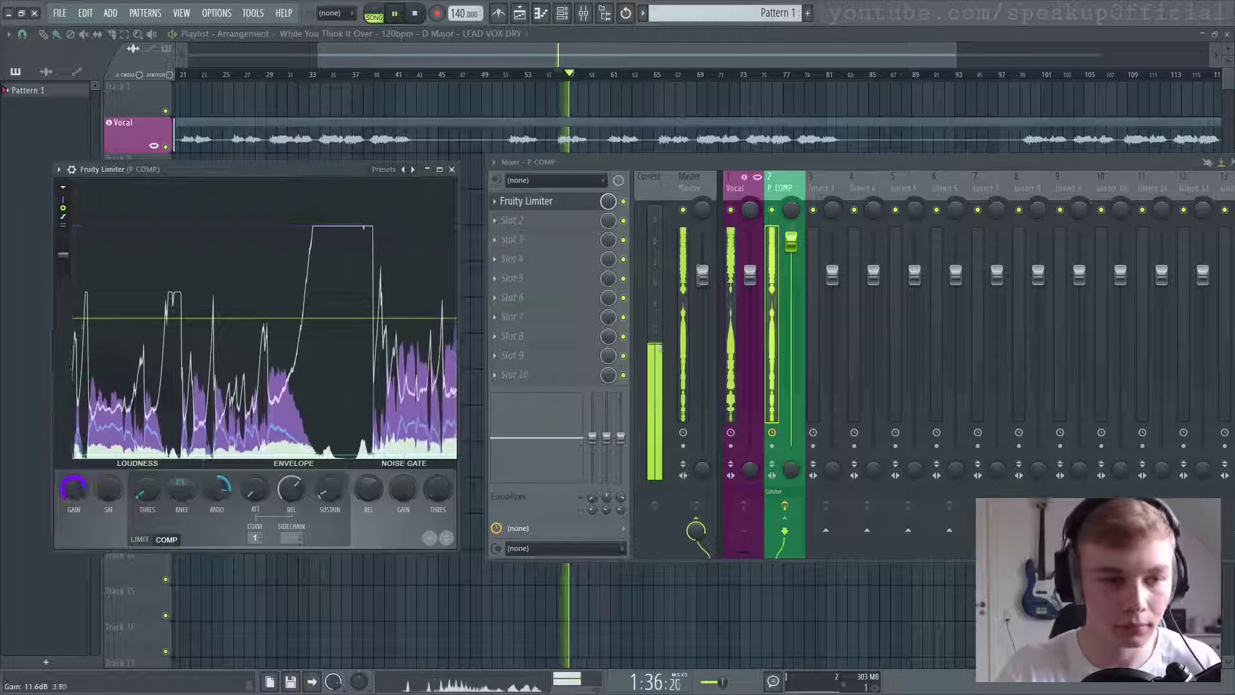
left_click_drag(74, 501, 71, 495)
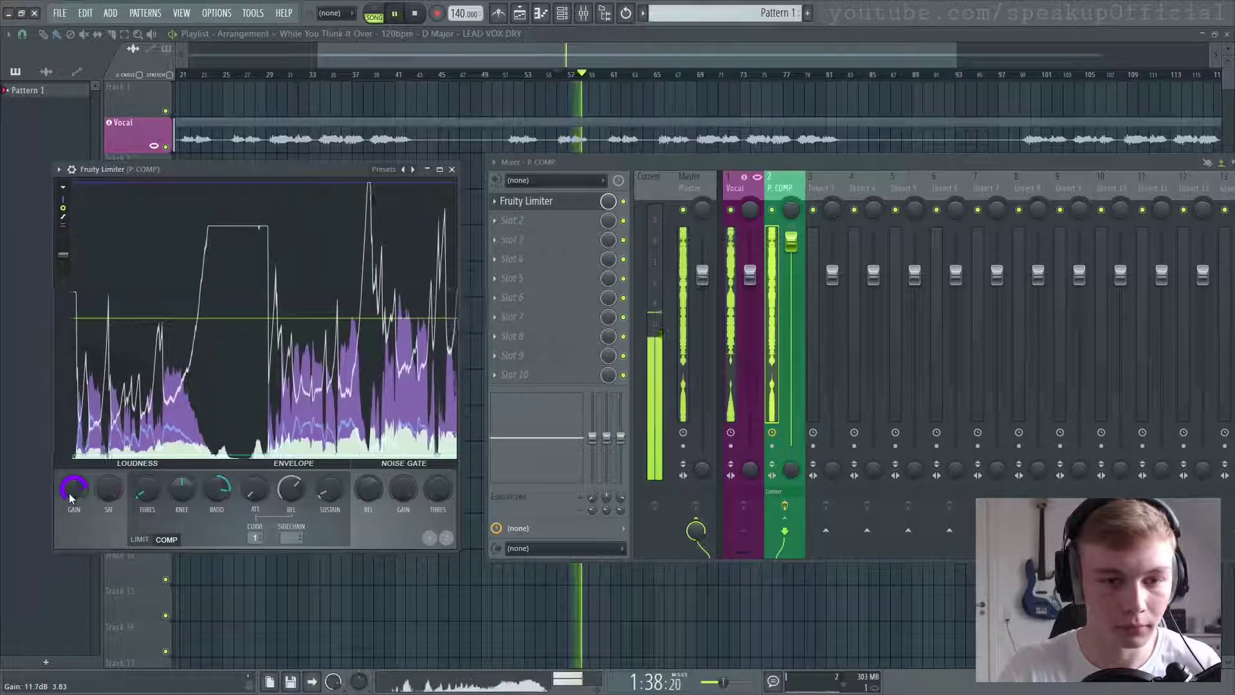
Step: Stop playback, route the Vocal track back to the Master, and select the P. COMP track with its fader at zero
key("space")
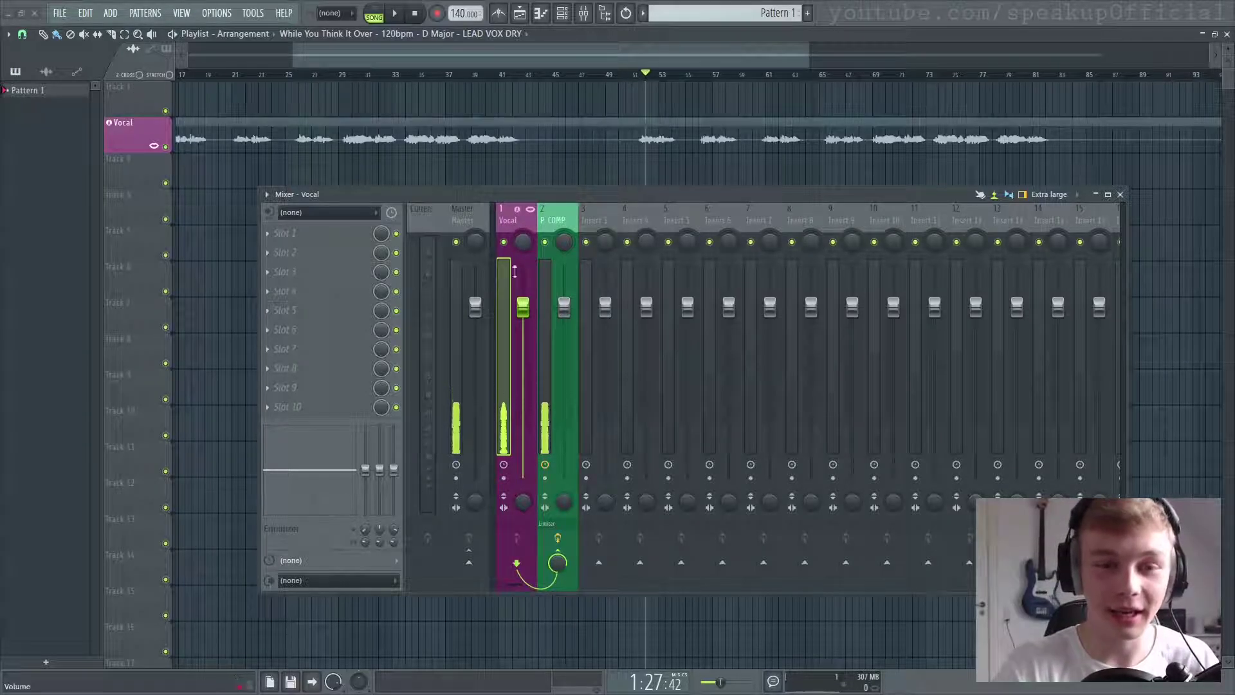
left_click(469, 561)
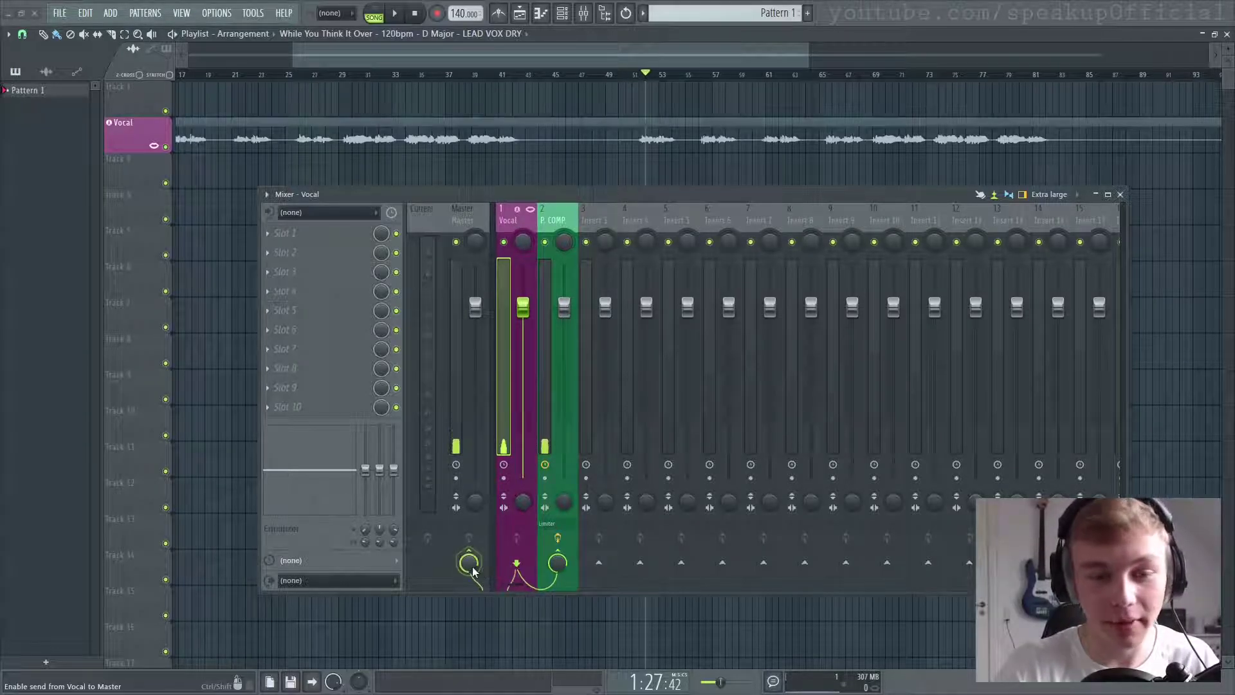
left_click(564, 222)
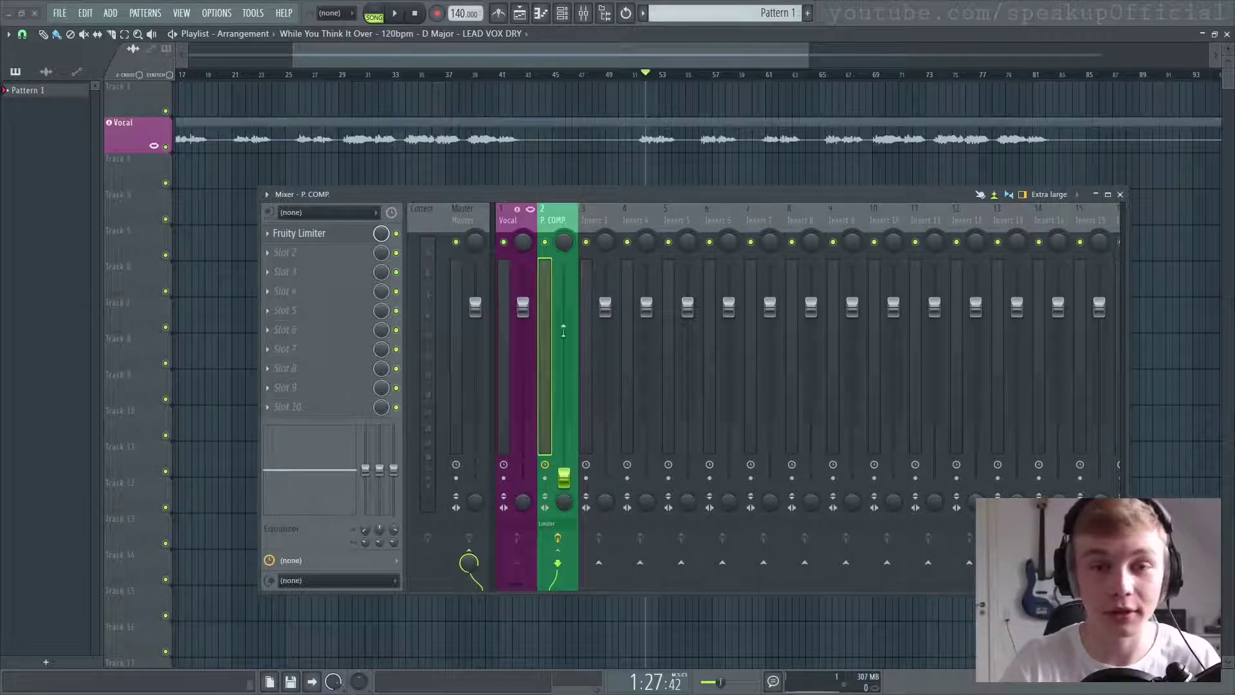
Step: Play the arrangement and raise the P. COMP fader from silence to about -8.7 dB to blend in the compressed vocal
key("space")
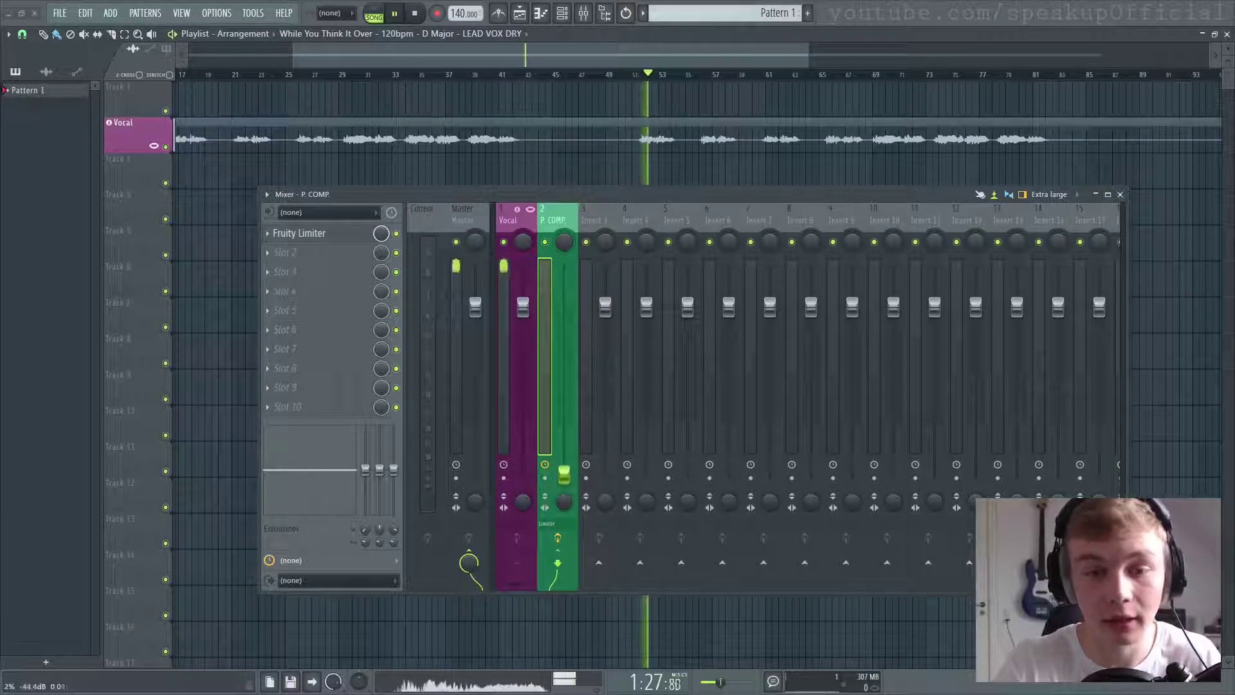
left_click_drag(563, 481, 564, 357)
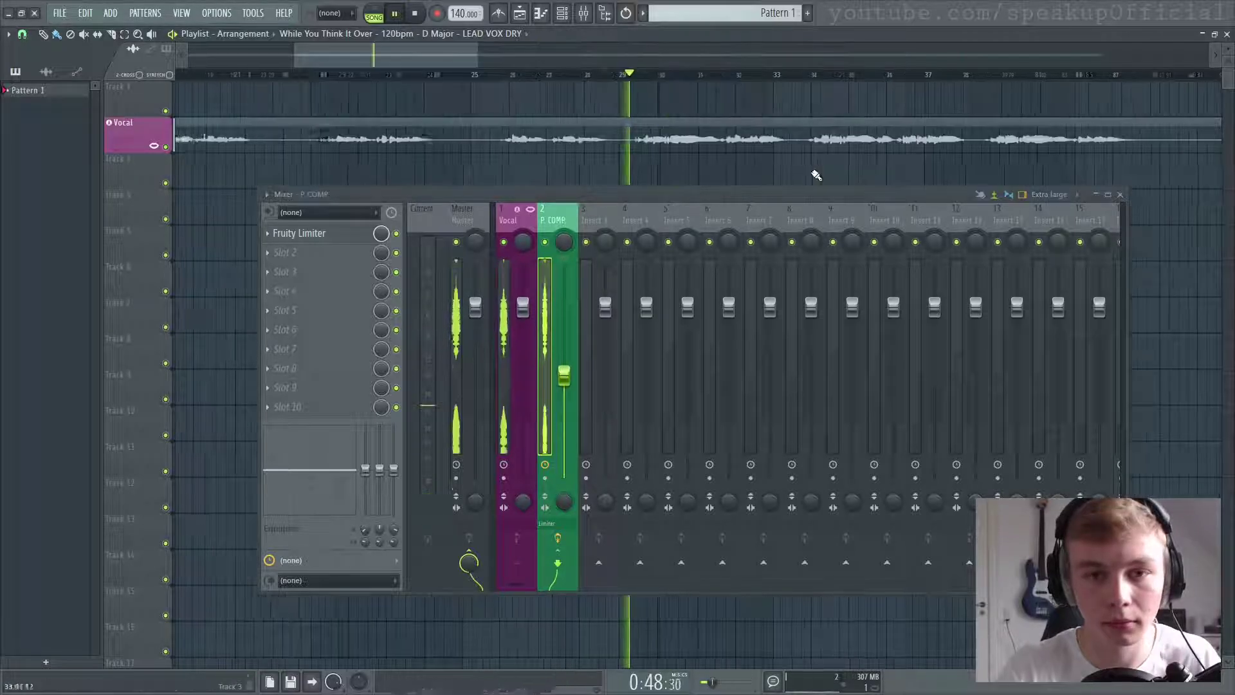
scroll(816, 175, "up", 1)
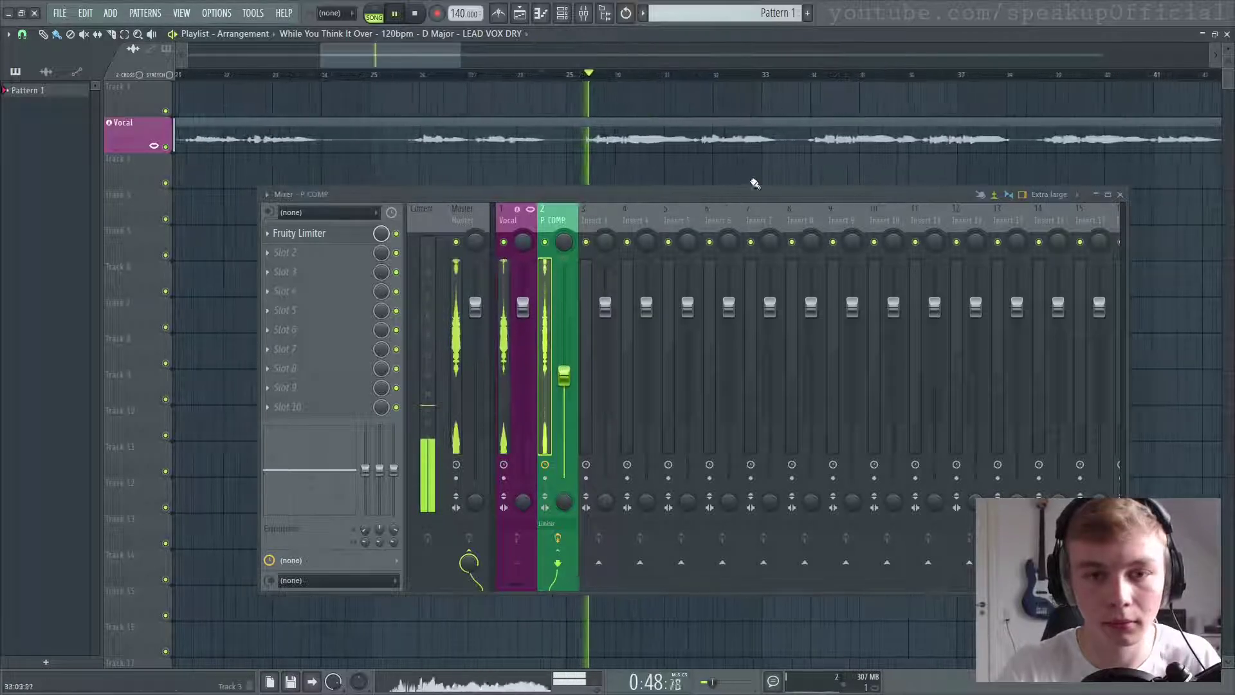
left_click_drag(564, 375, 565, 366)
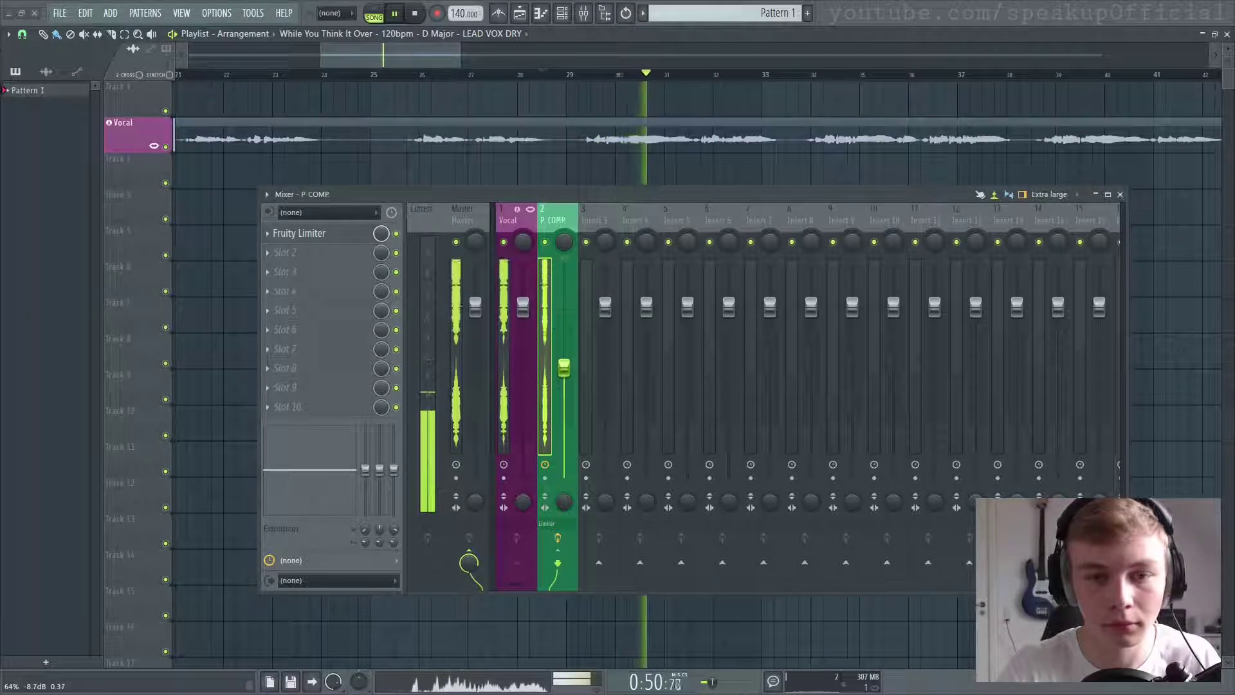
Step: Lower the P. COMP fader slightly while listening to the blend, and stop playback
scroll(513, 182, "down", 3)
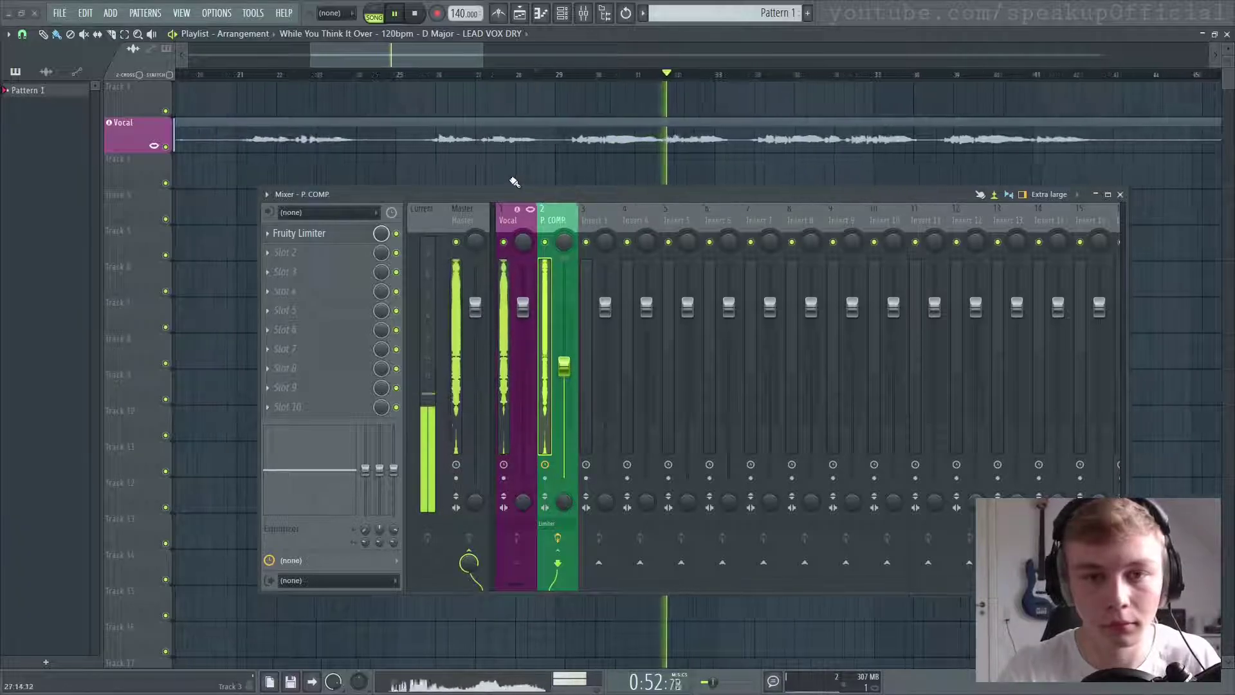
scroll(733, 175, "up", 1)
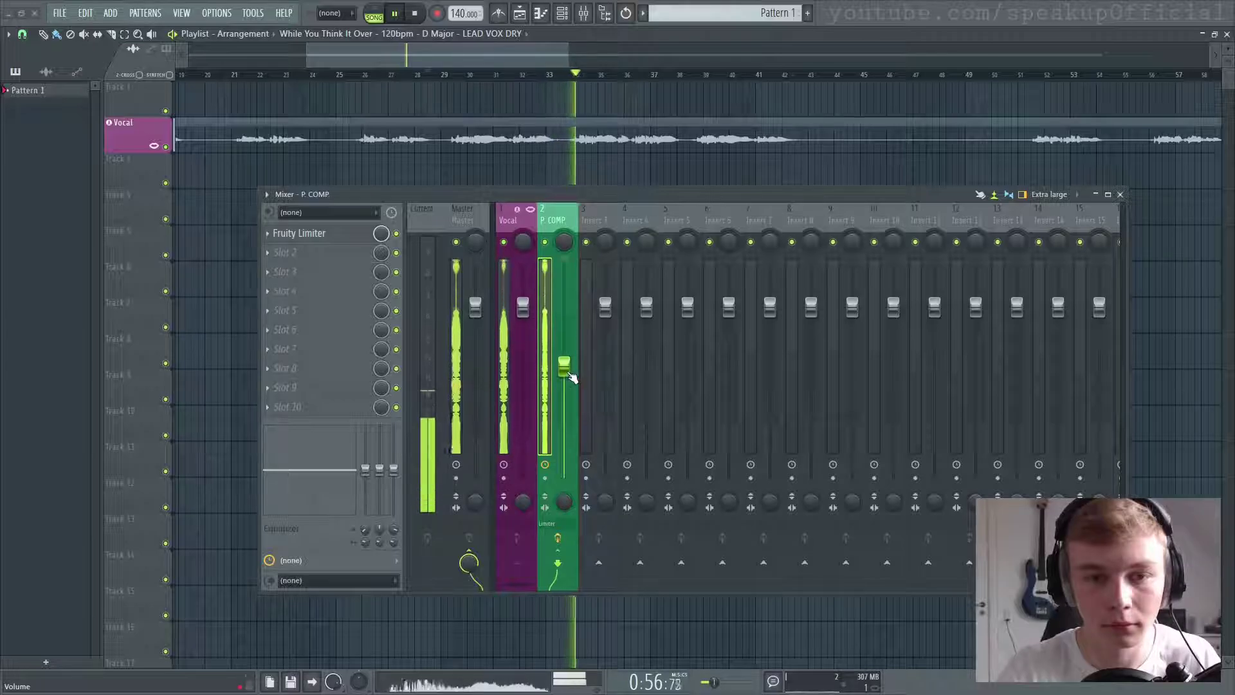
left_click_drag(569, 376, 568, 389)
scroll(570, 188, "down", 2)
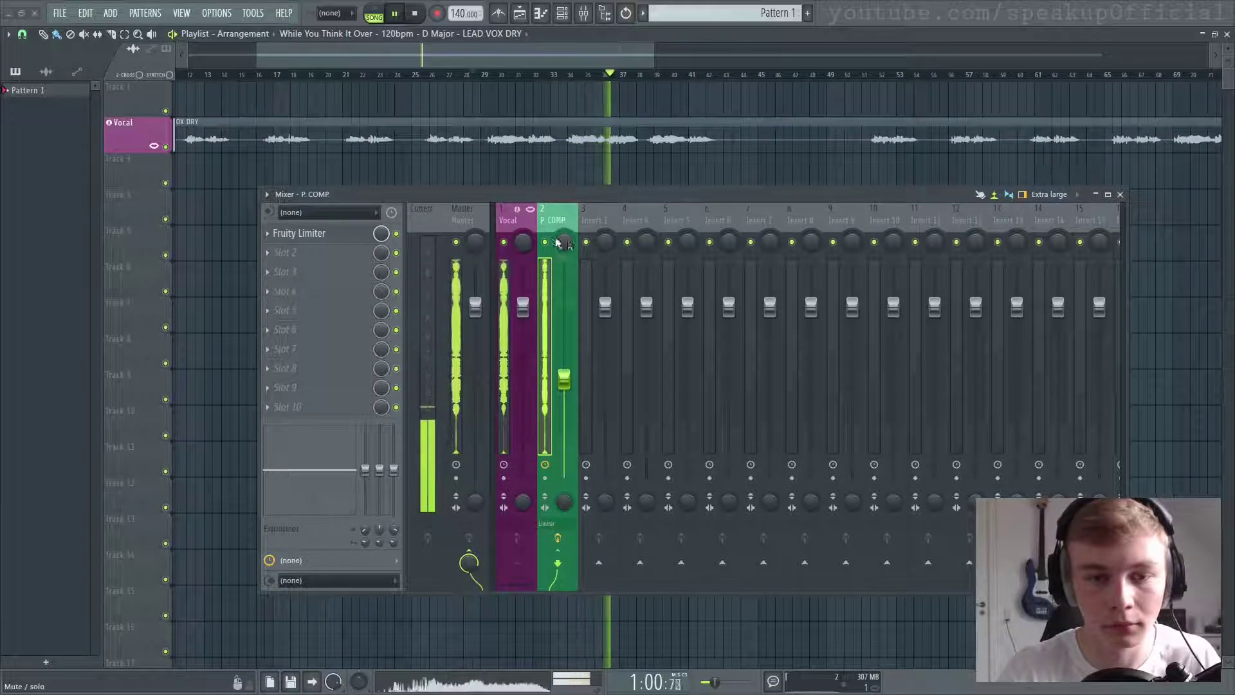
scroll(613, 167, "down", 1)
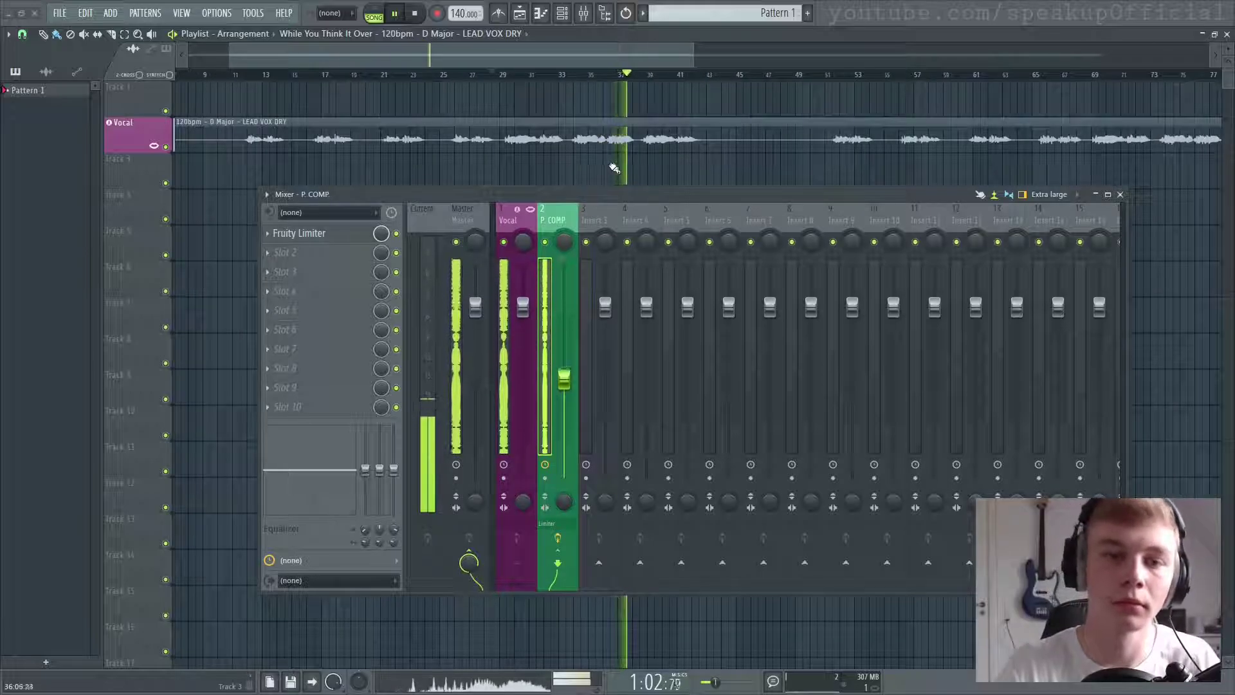
key("space")
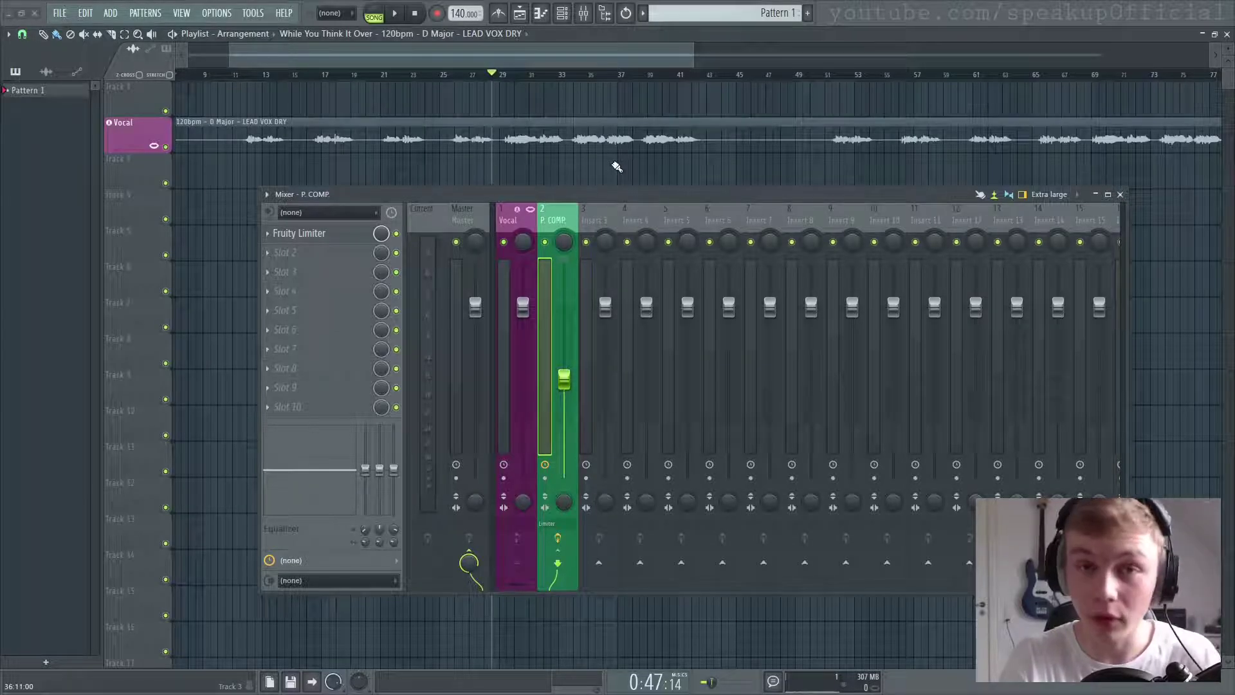
Step: Compare the vocal with and without parallel compression by muting and unmuting the P. COMP track during playback
scroll(616, 167, "up", 1)
key("space")
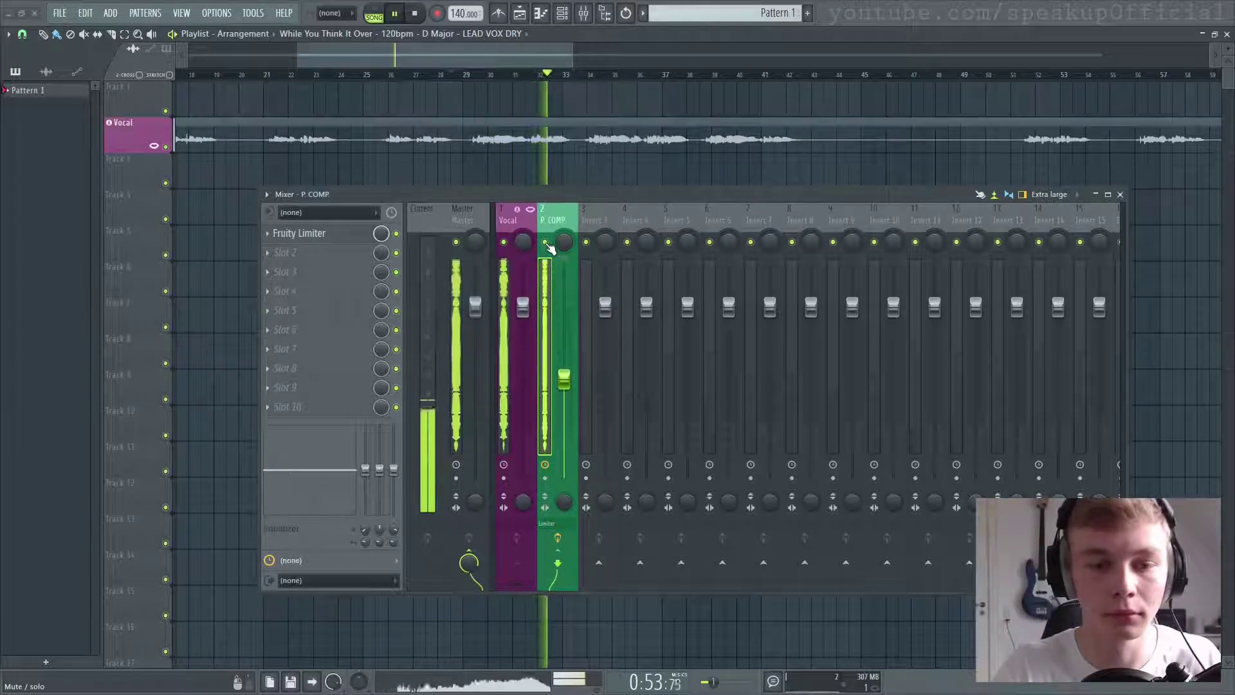
left_click(548, 246)
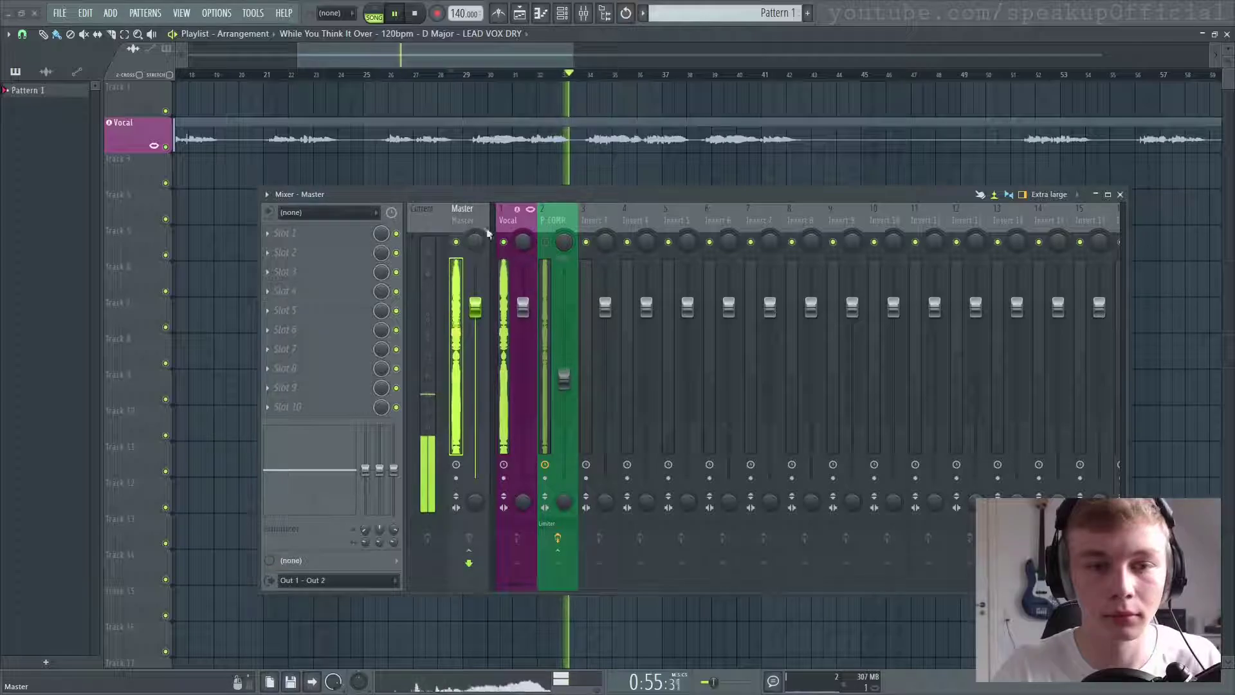
left_click(546, 243)
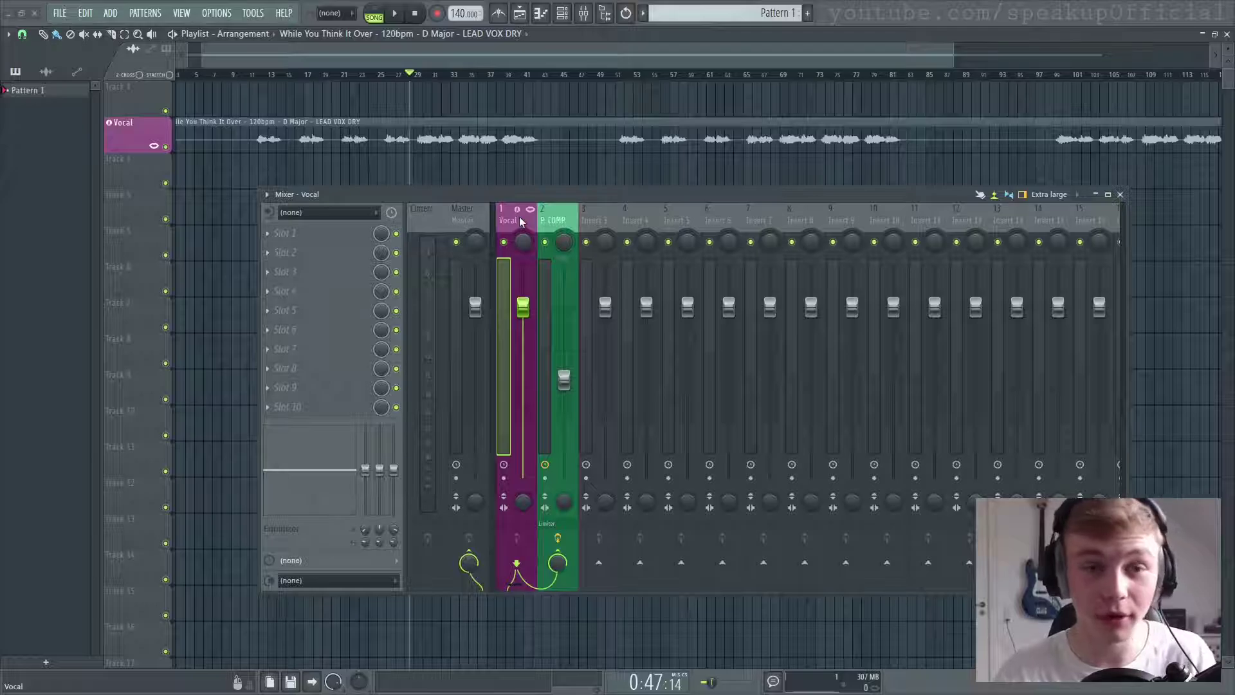
Step: Inspect the effect slots of the P. COMP and Vocal tracks
left_click(552, 225)
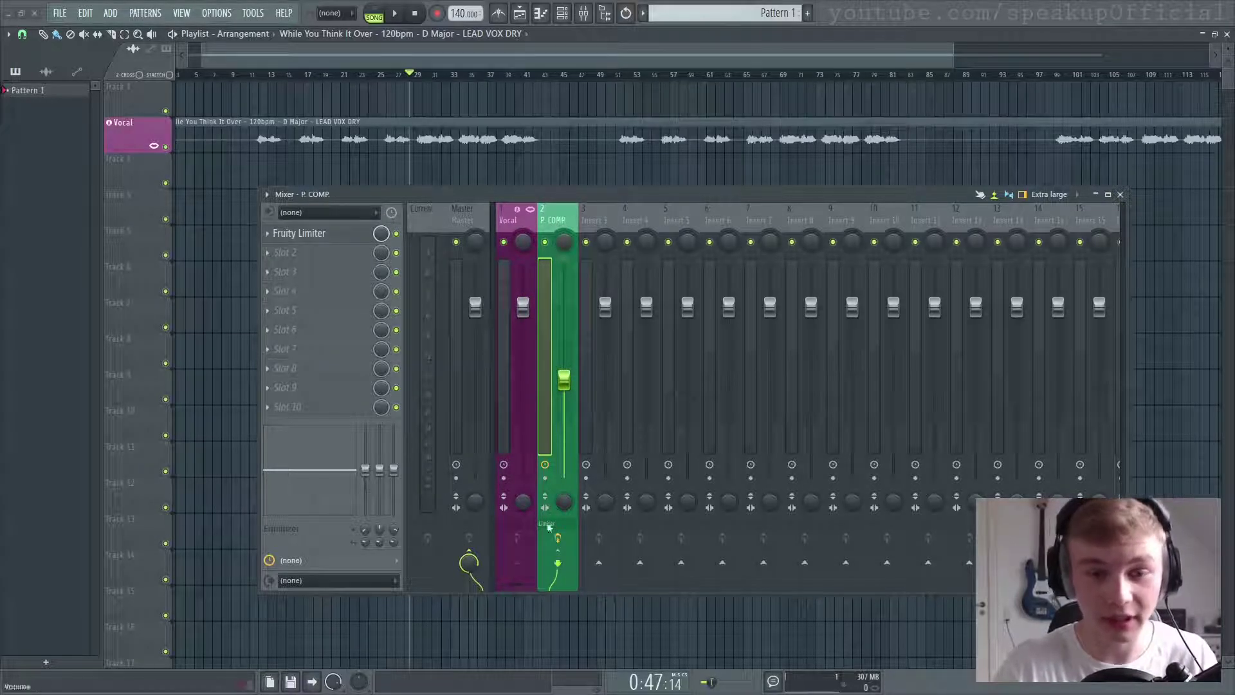
left_click(516, 240)
left_click(285, 233)
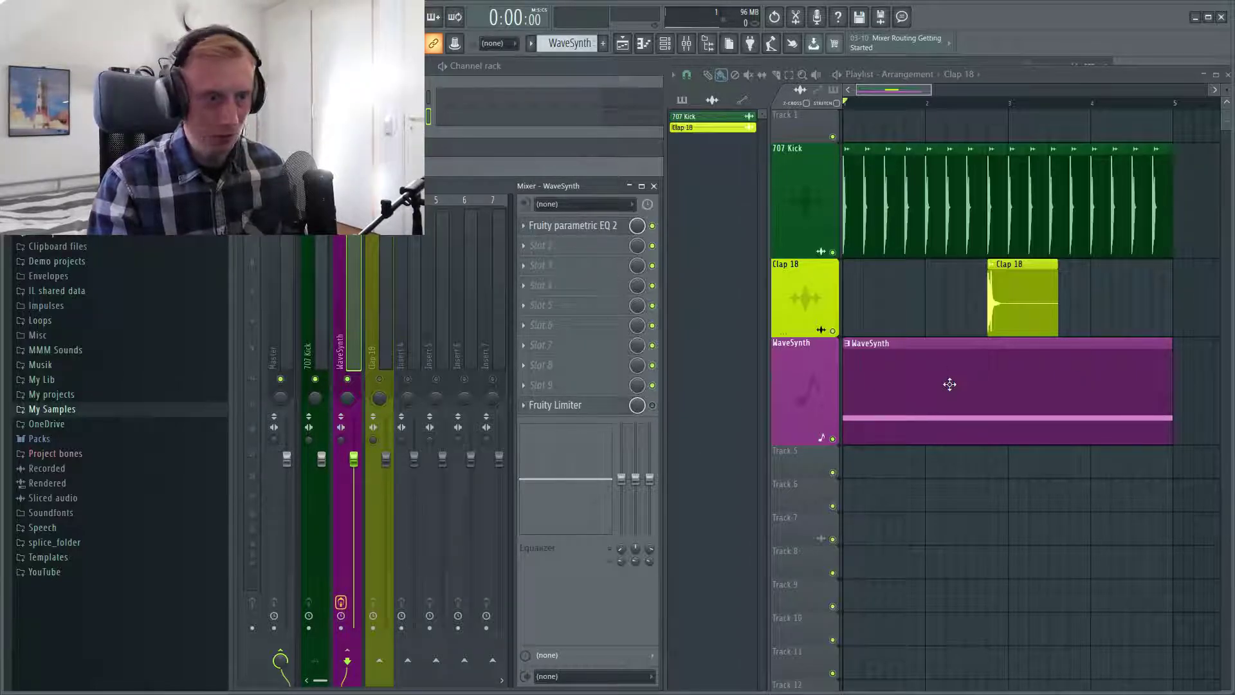
Step: Preview the kick with the WaveSynth, then load Fruity Reeverb 2 into the WaveSynth track's second effect slot
key("space")
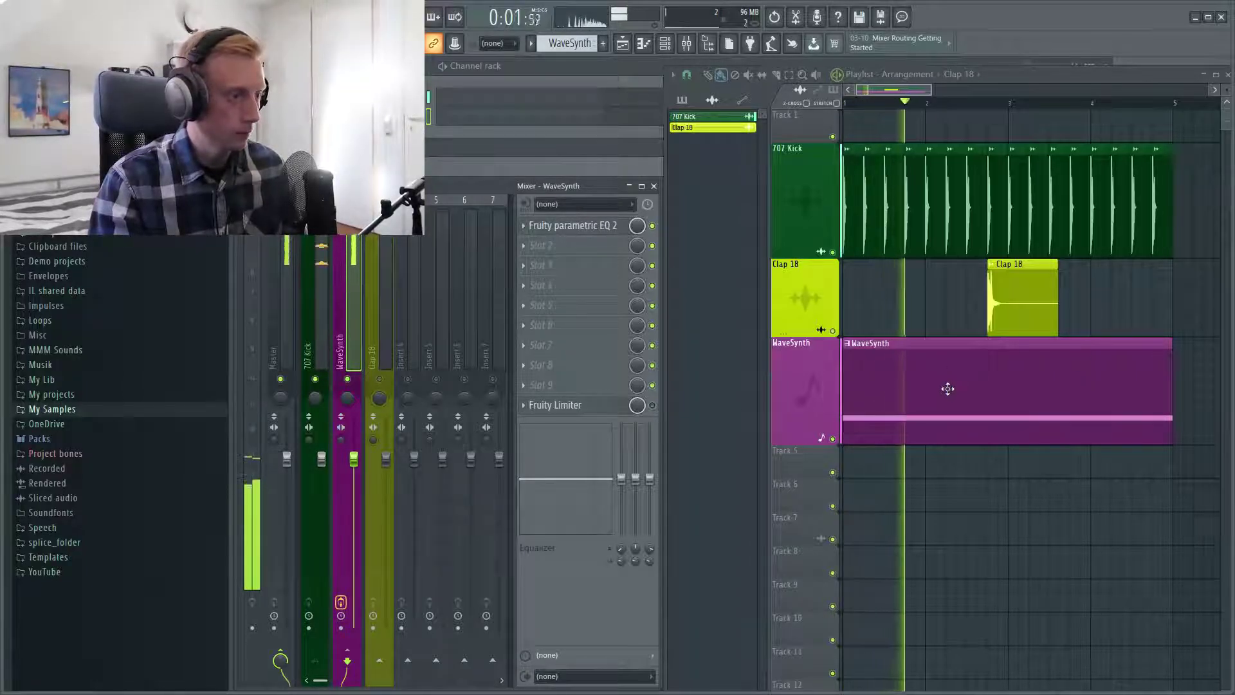
key("space")
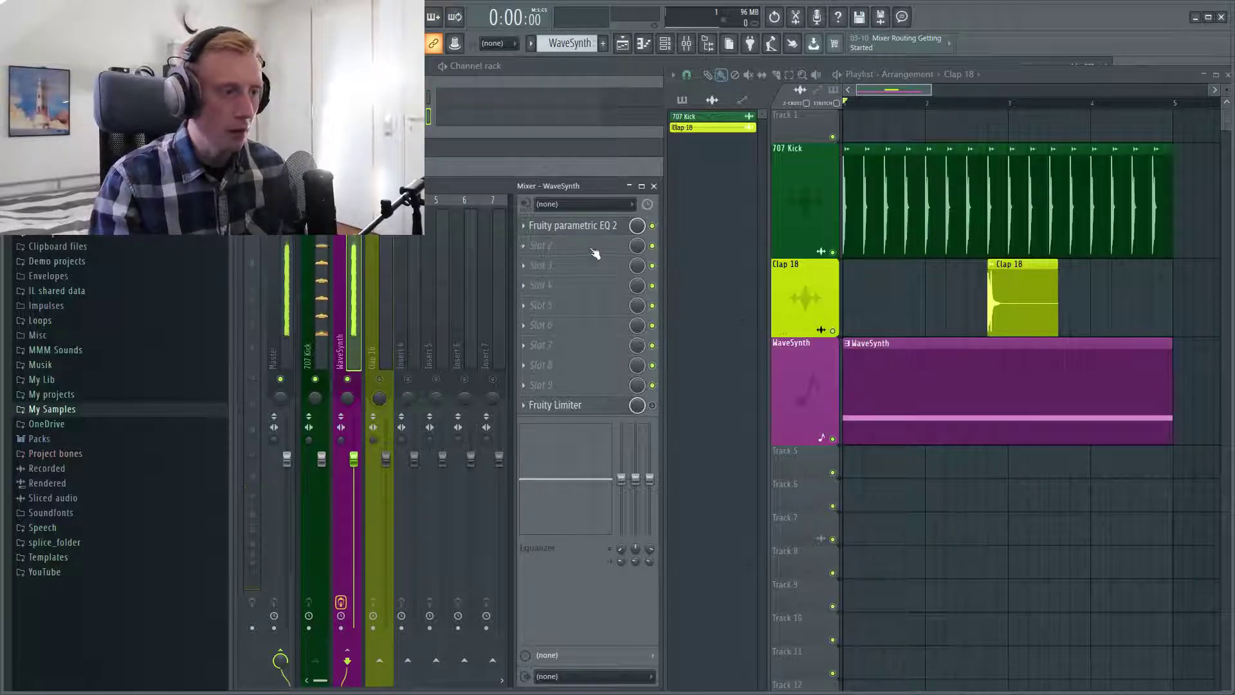
left_click(589, 245)
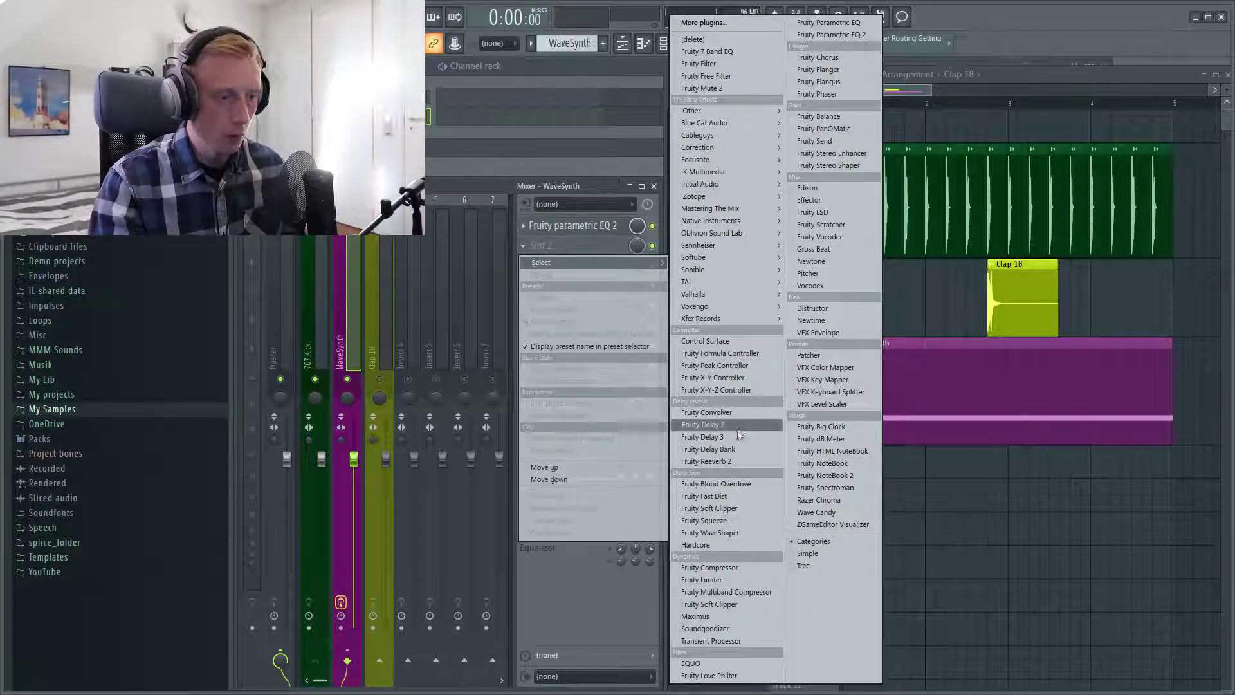
left_click(723, 461)
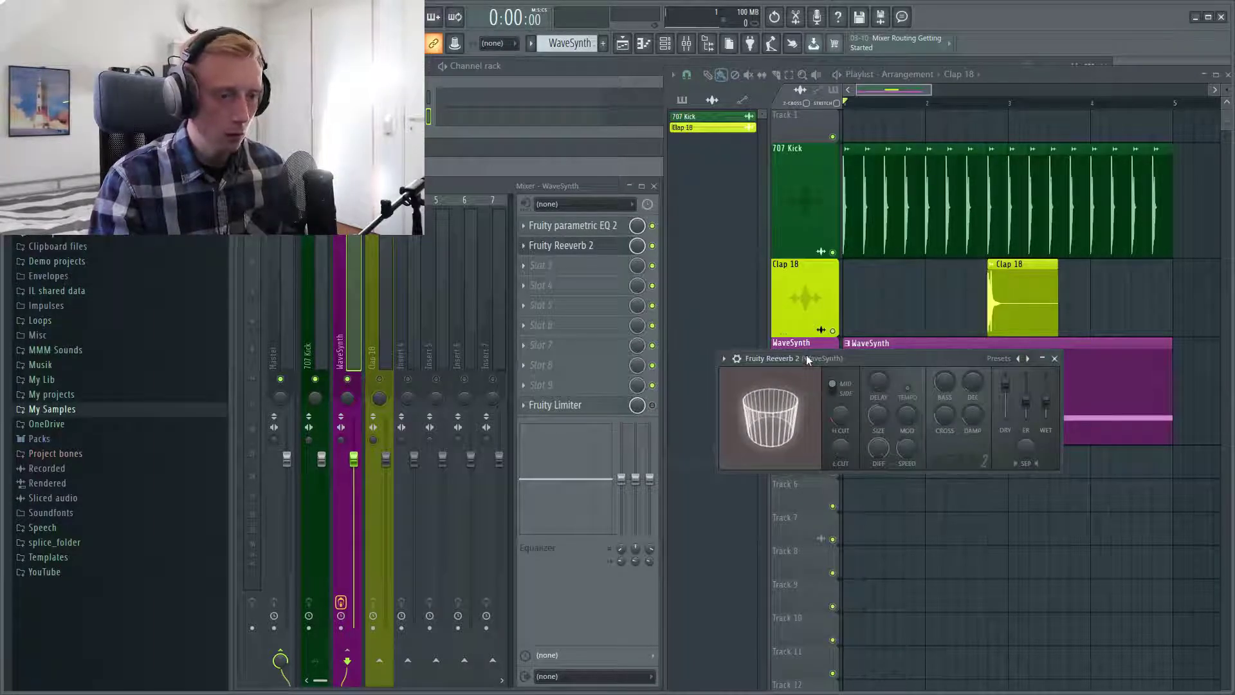
left_click_drag(797, 354, 556, 270)
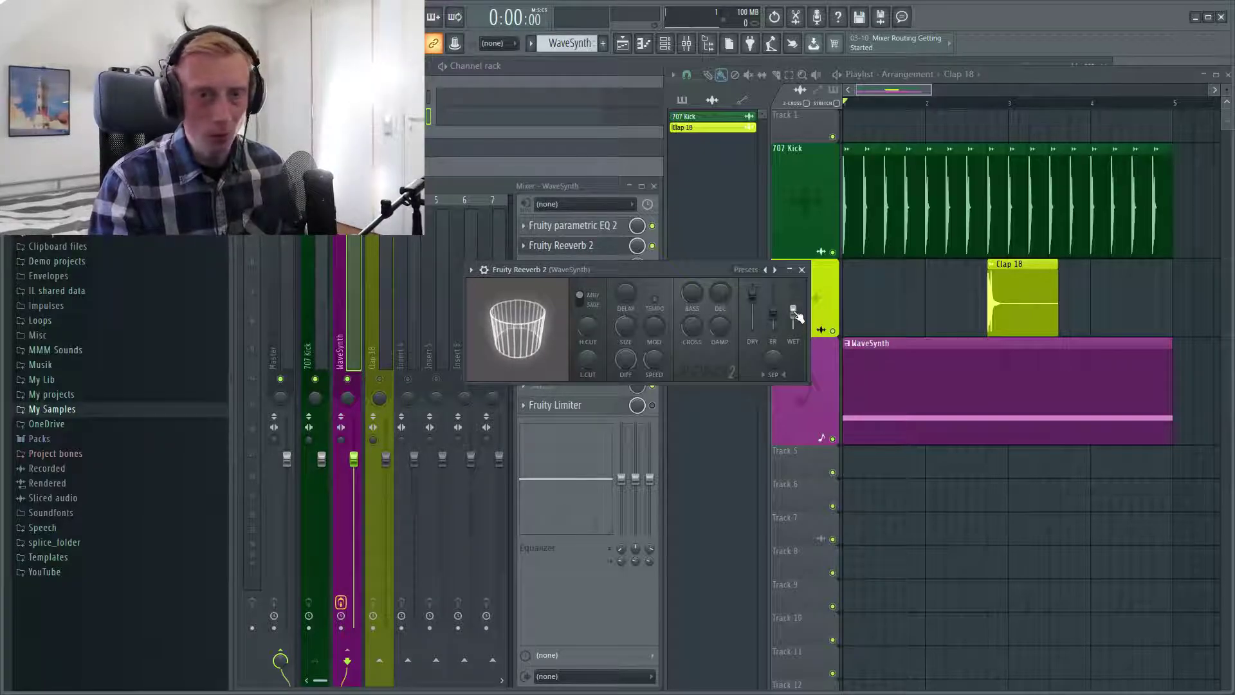
Step: Raise the wet level of Fruity Reeverb 2 on the WaveSynth and check the sound with playback
key("space")
left_click_drag(795, 312, 797, 299)
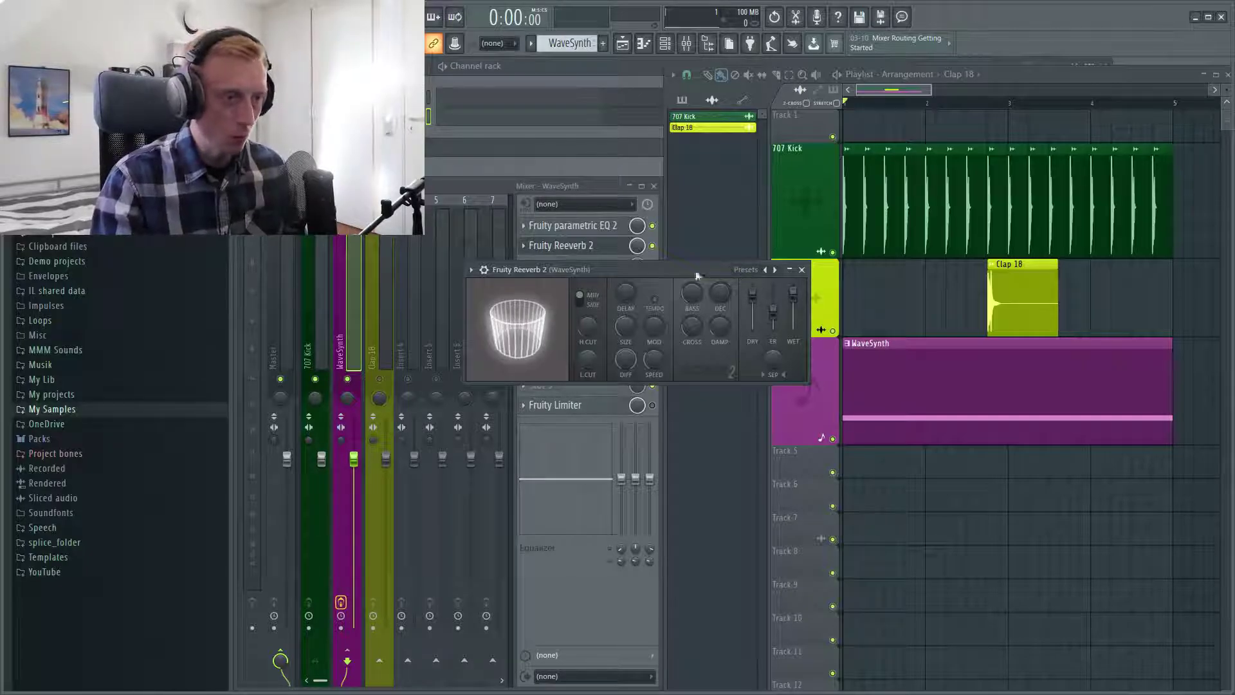
key("space")
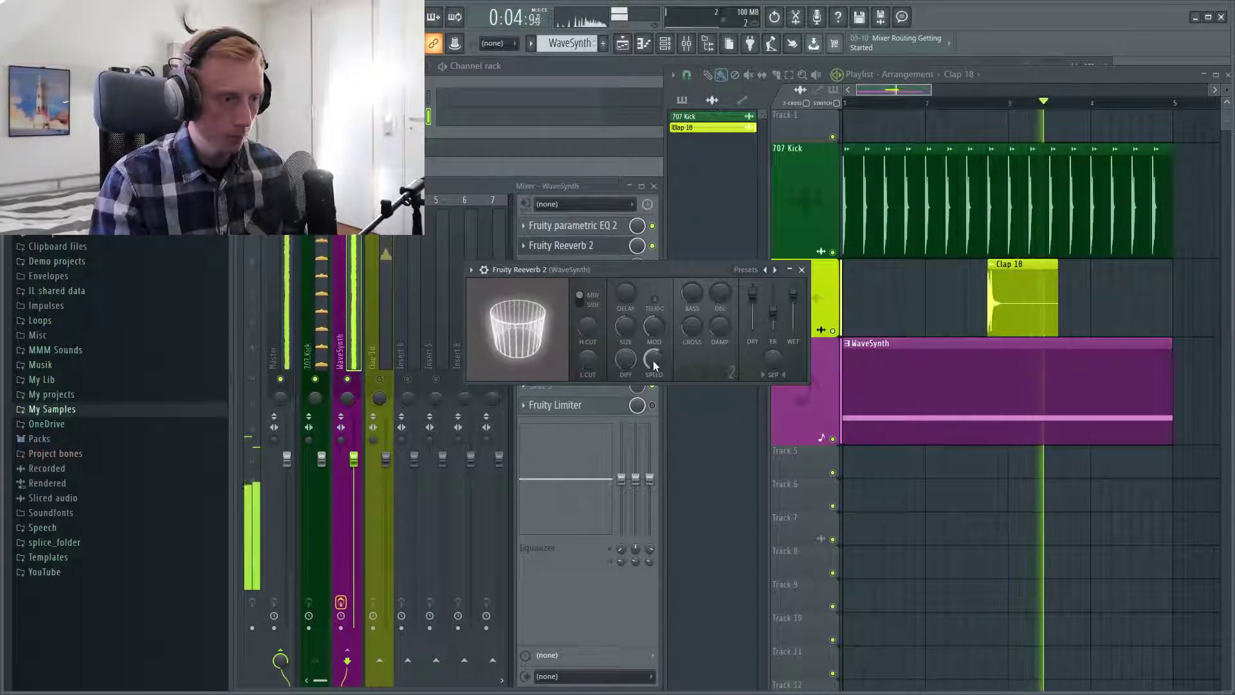
key("space")
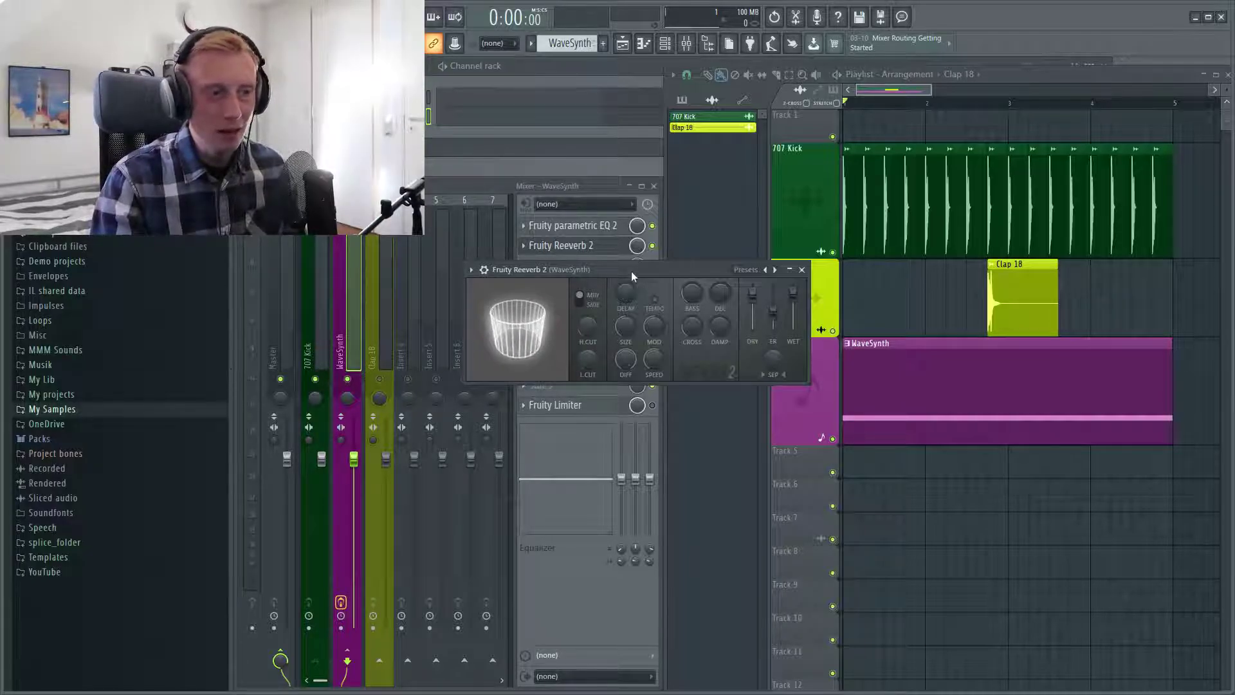
Step: Move the reverb window off the mixer, enable the WaveSynth's Fruity Limiter, and listen to the ducked reverb
left_click_drag(631, 271, 929, 279)
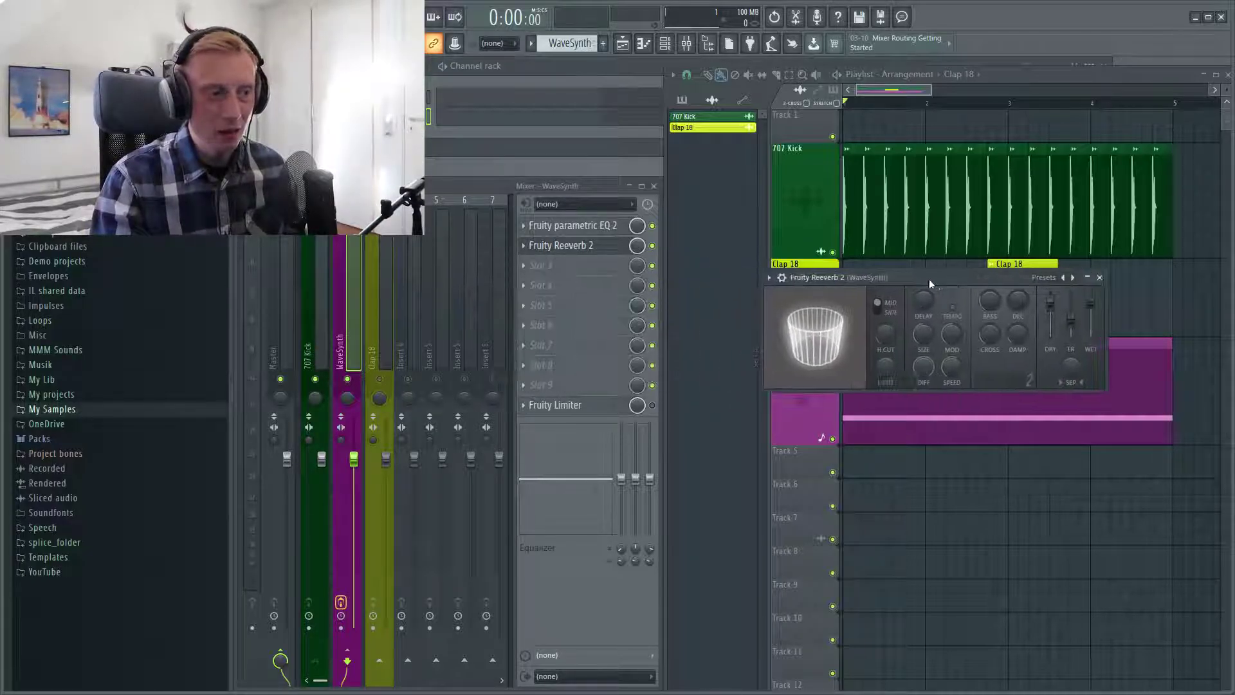
left_click(653, 405)
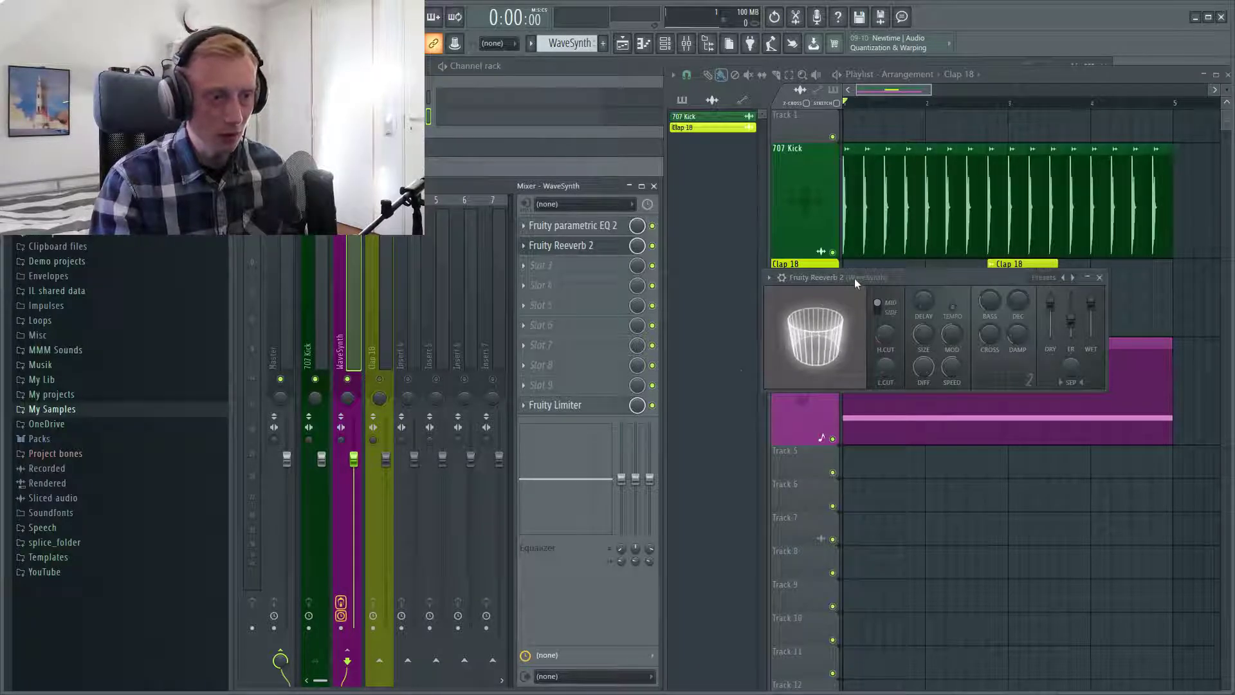
key("space")
left_click_drag(855, 278, 824, 284)
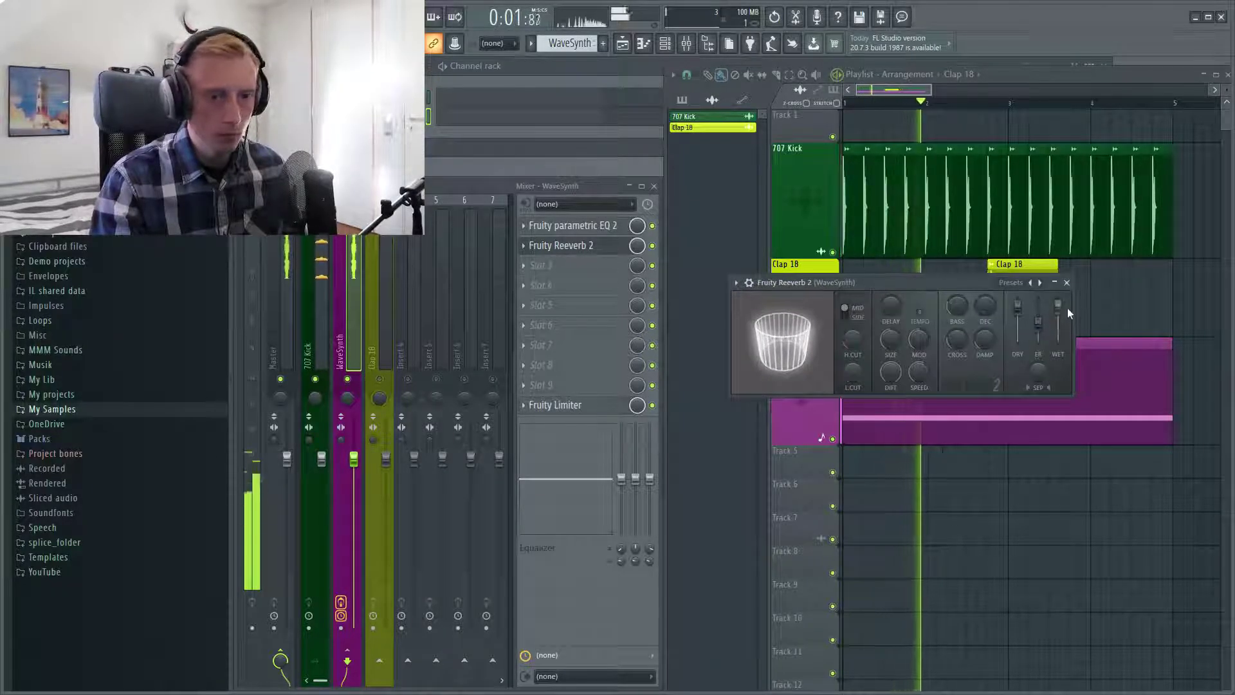
key("space")
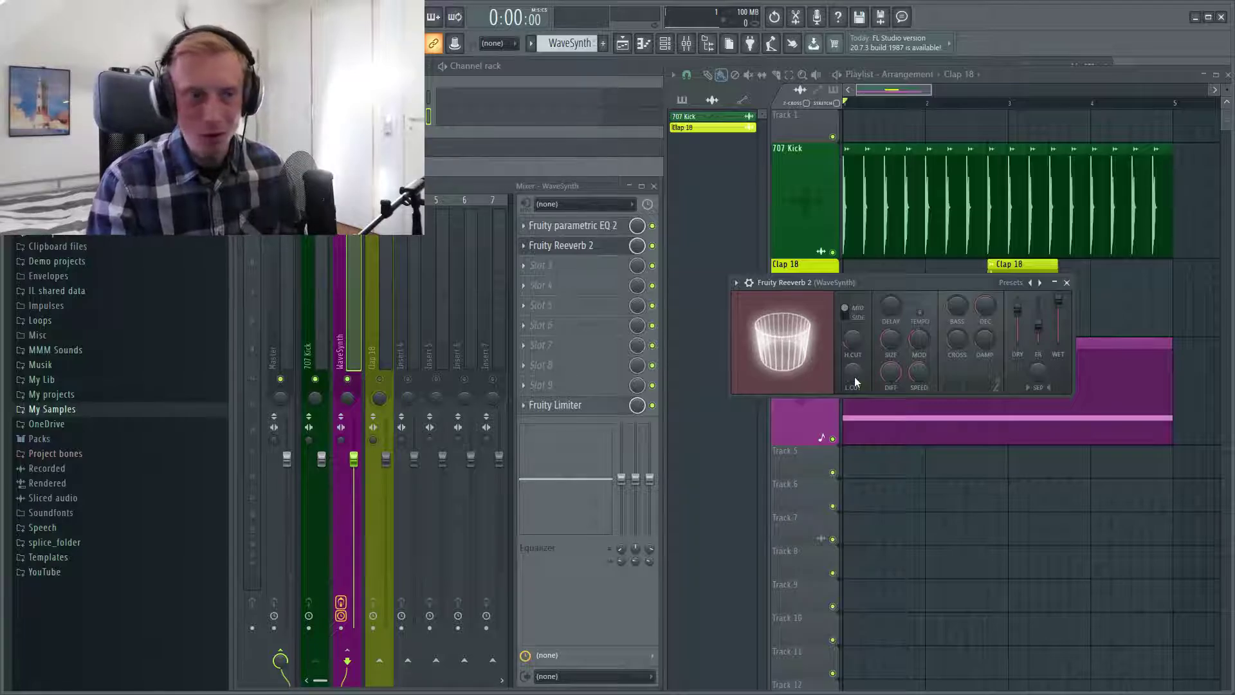
Step: Adjust the low cut of Fruity Reeverb 2 and check it with playback
mouse_move(855, 376)
left_mouse_down()
mouse_move(854, 338)
mouse_move(855, 377)
left_mouse_up()
key("space")
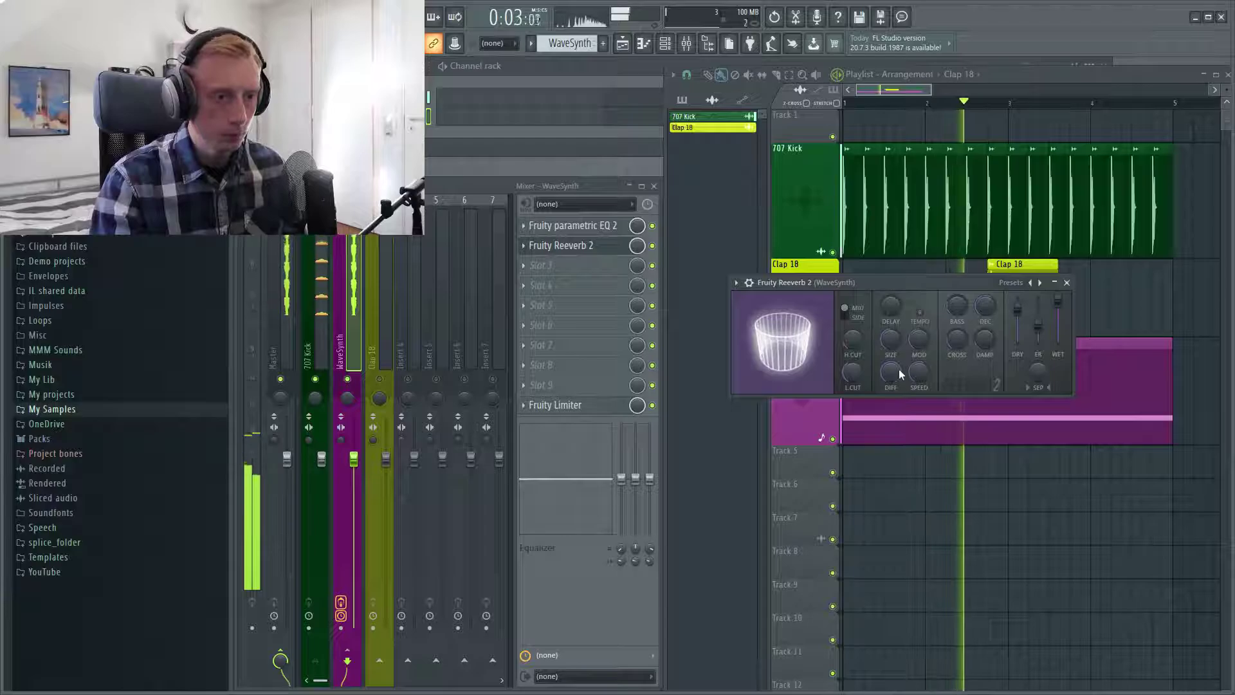
key("space")
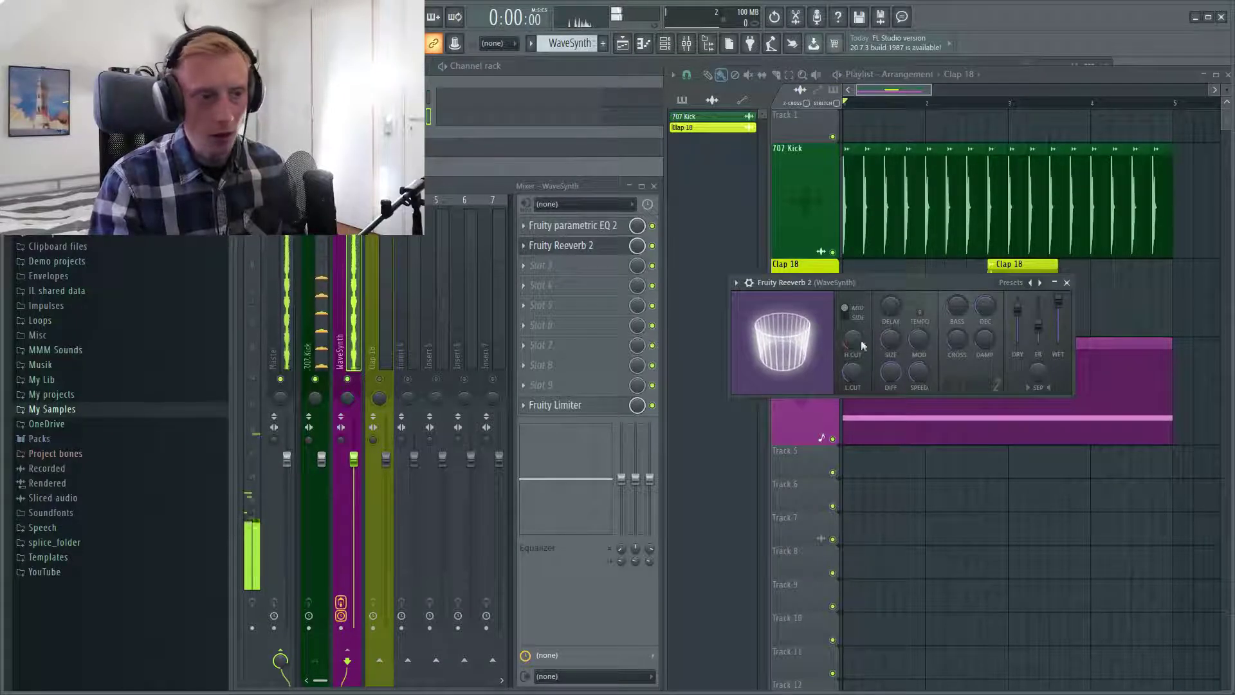
Step: Raise the high cut and size of Fruity Reeverb 2 during playback, and listen to the sidechained result
key("space")
left_click_drag(854, 342, 854, 312)
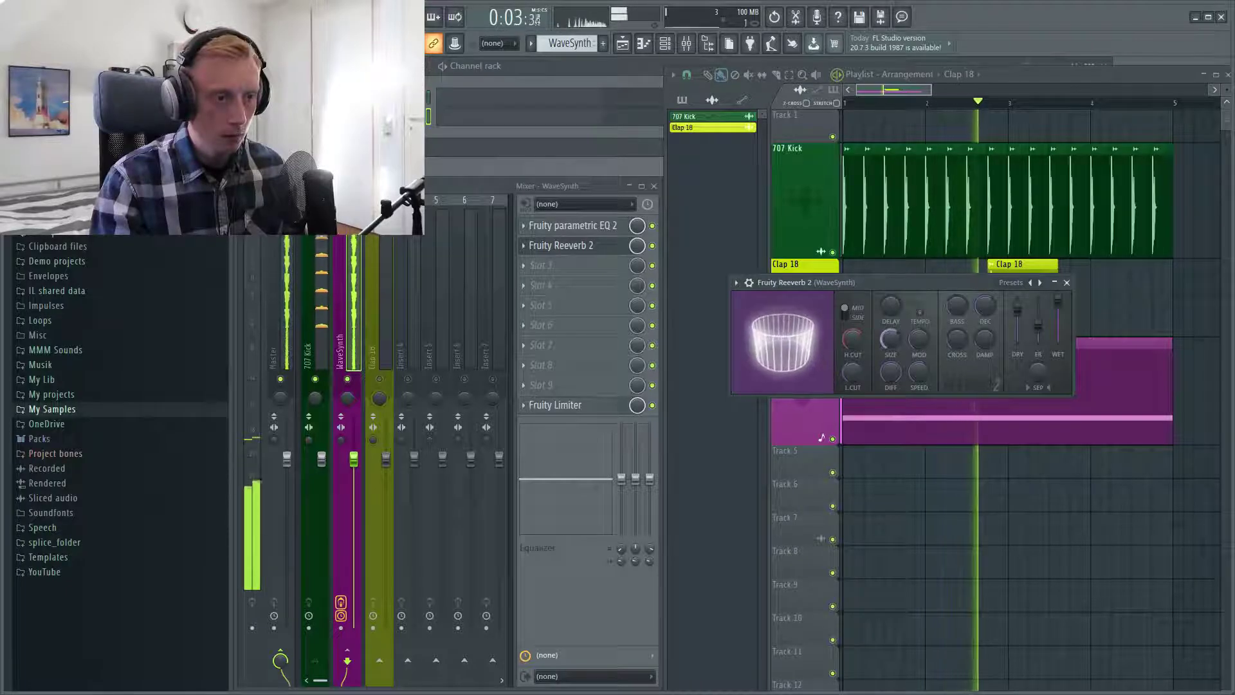
key("space")
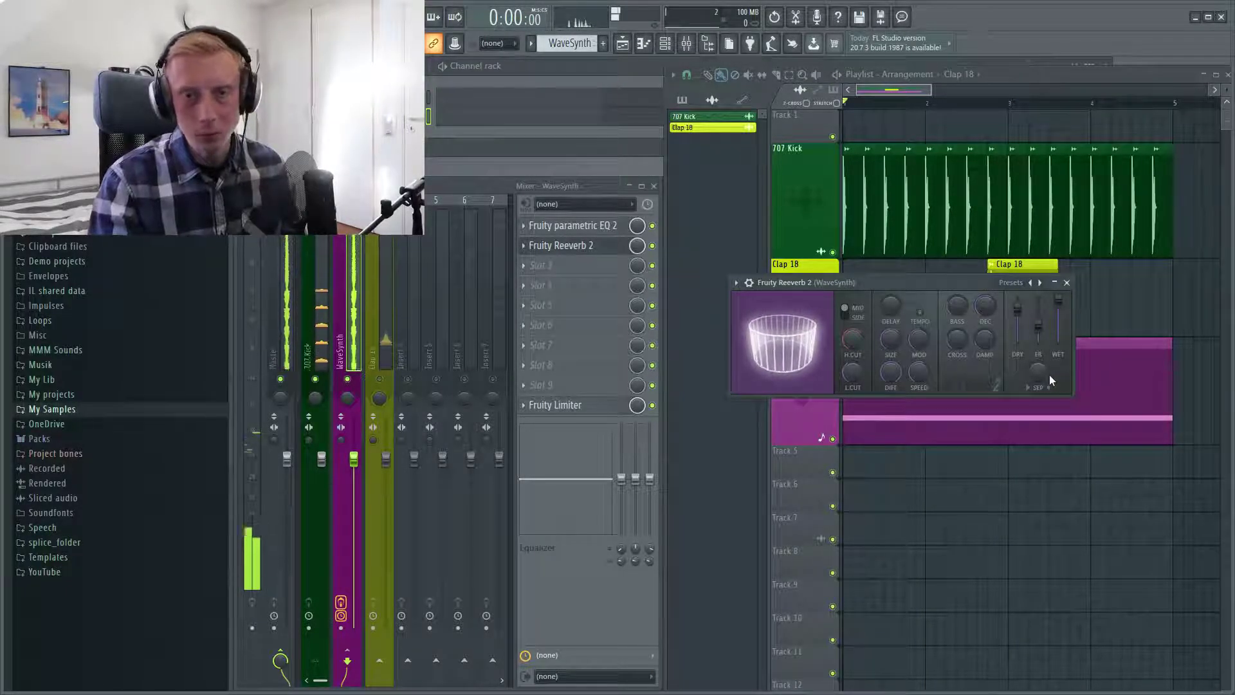
key("space")
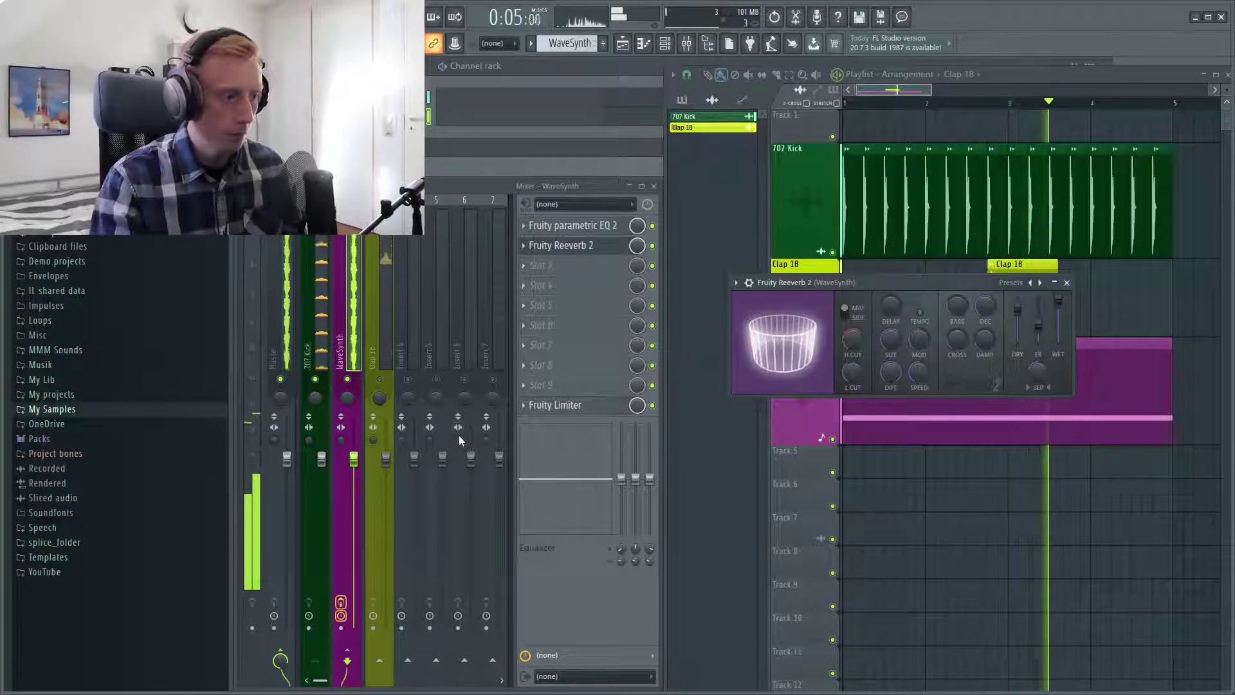
key("space")
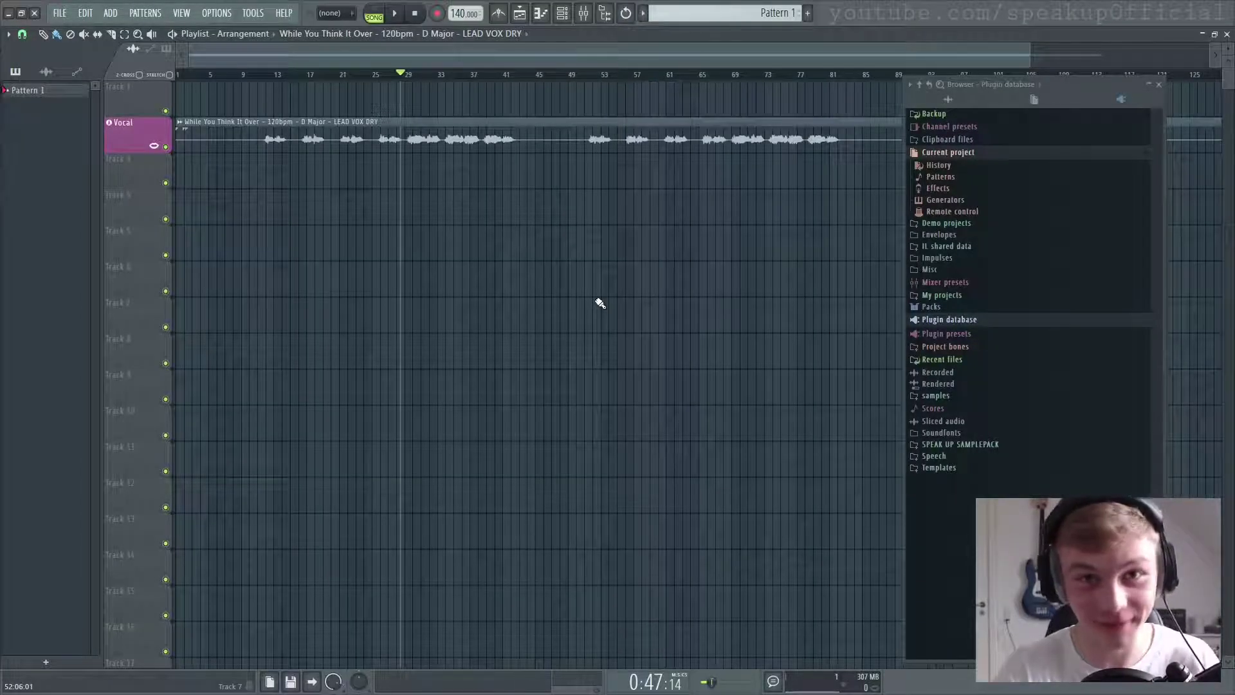
Step: Open the mixer and examine the list of effects offered for its first effect slot
key("F9")
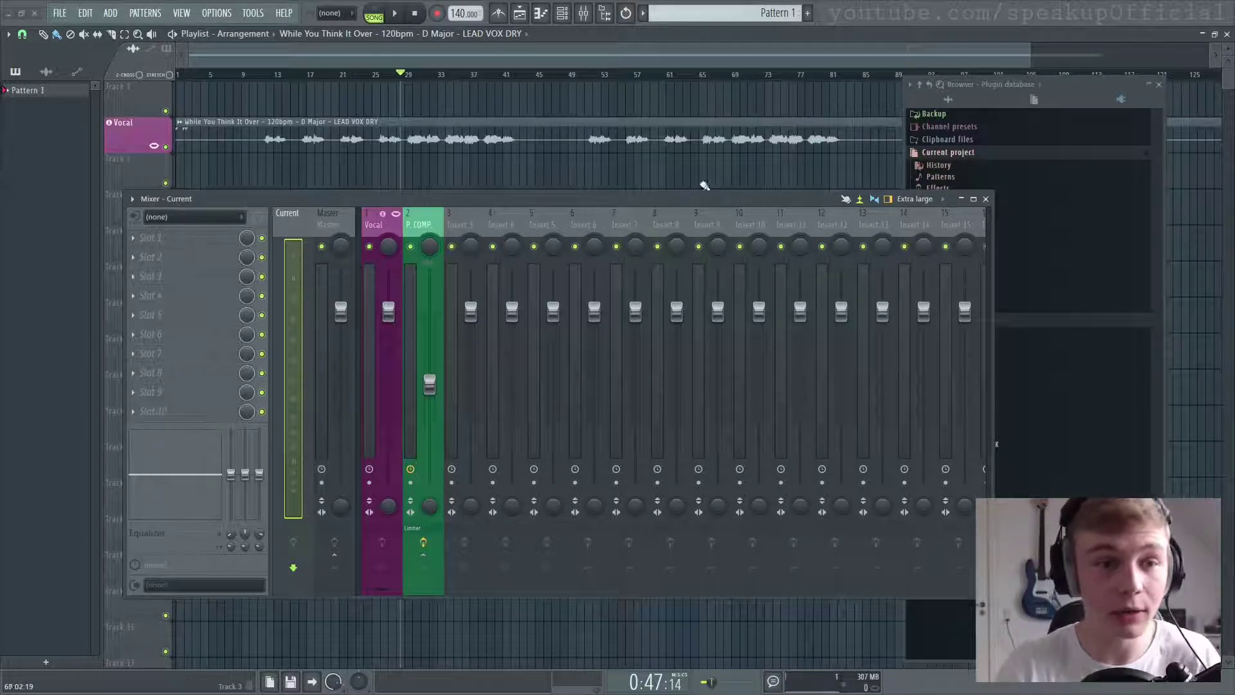
left_click(186, 239)
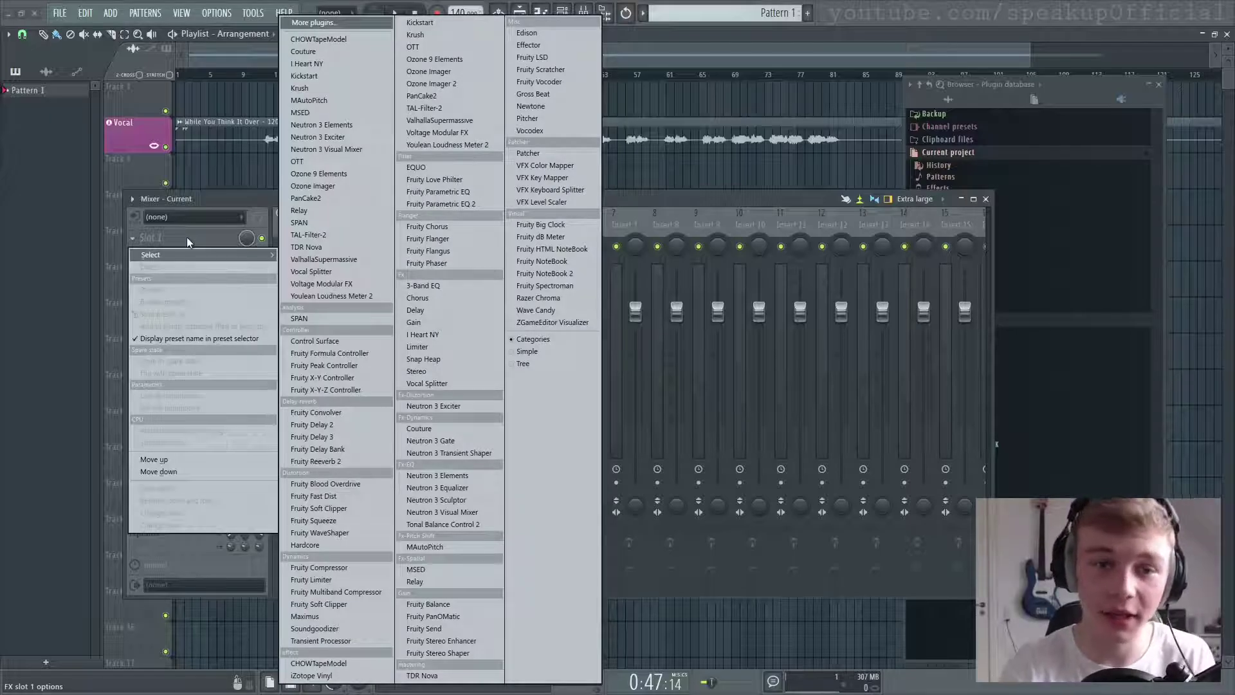
left_click(202, 242)
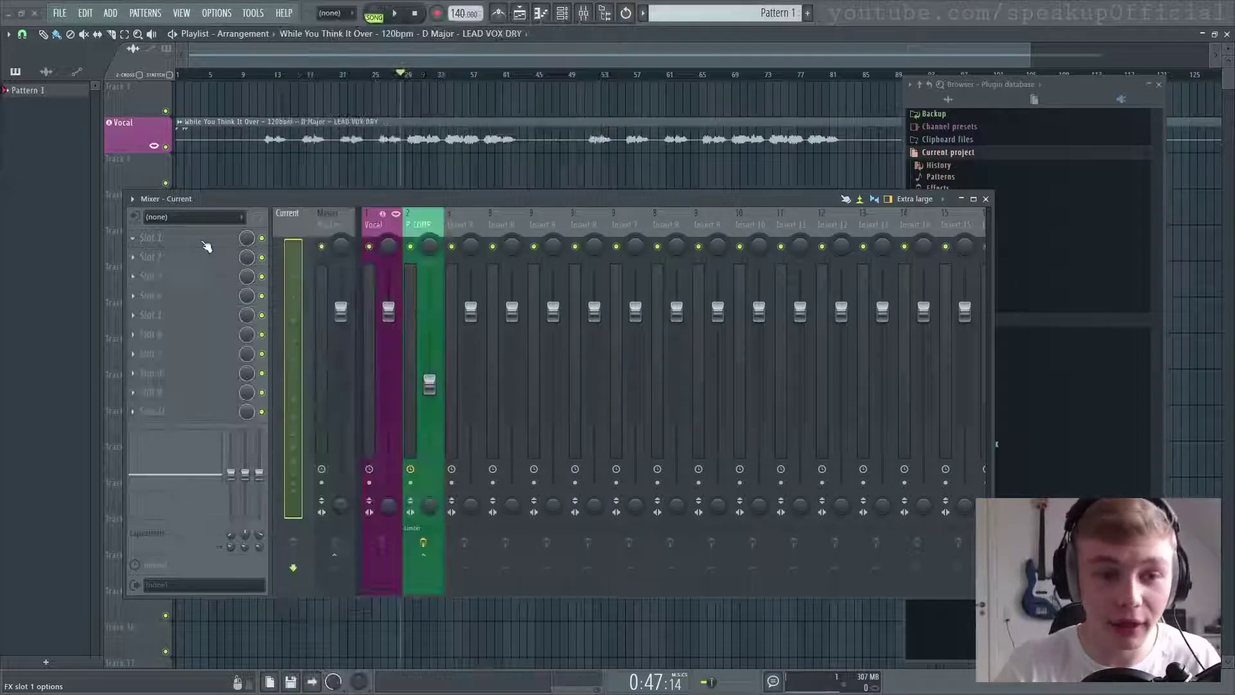
left_click(206, 247)
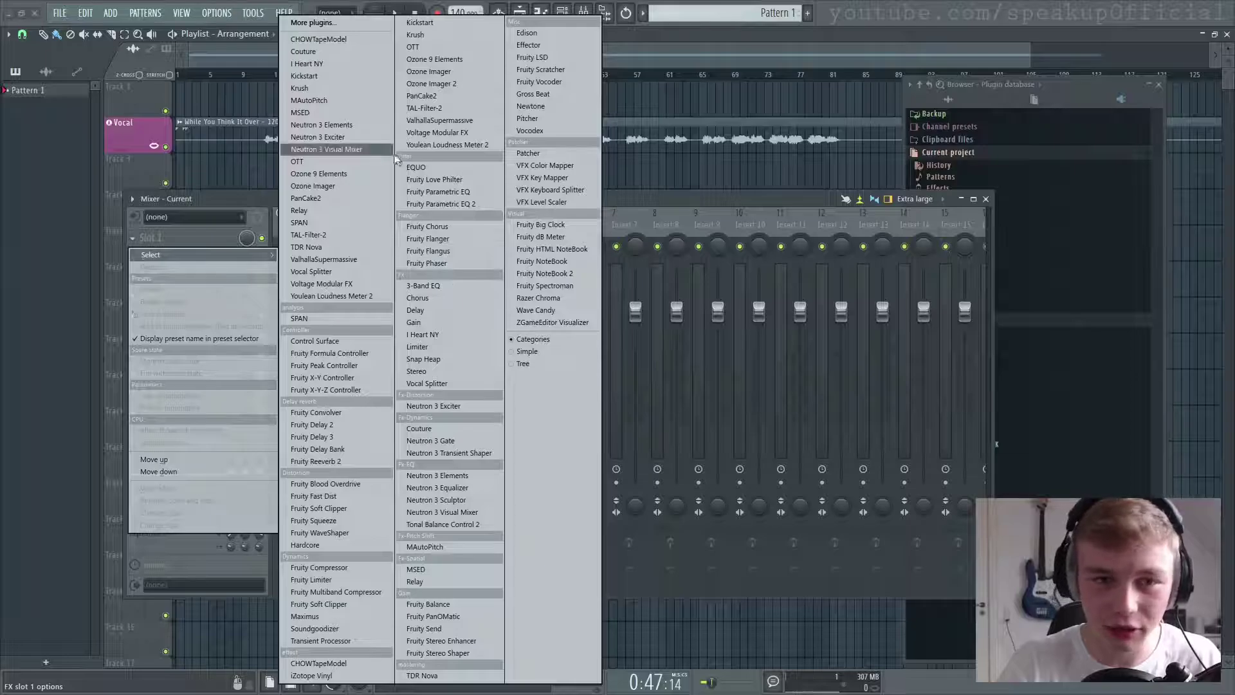
left_click(178, 239)
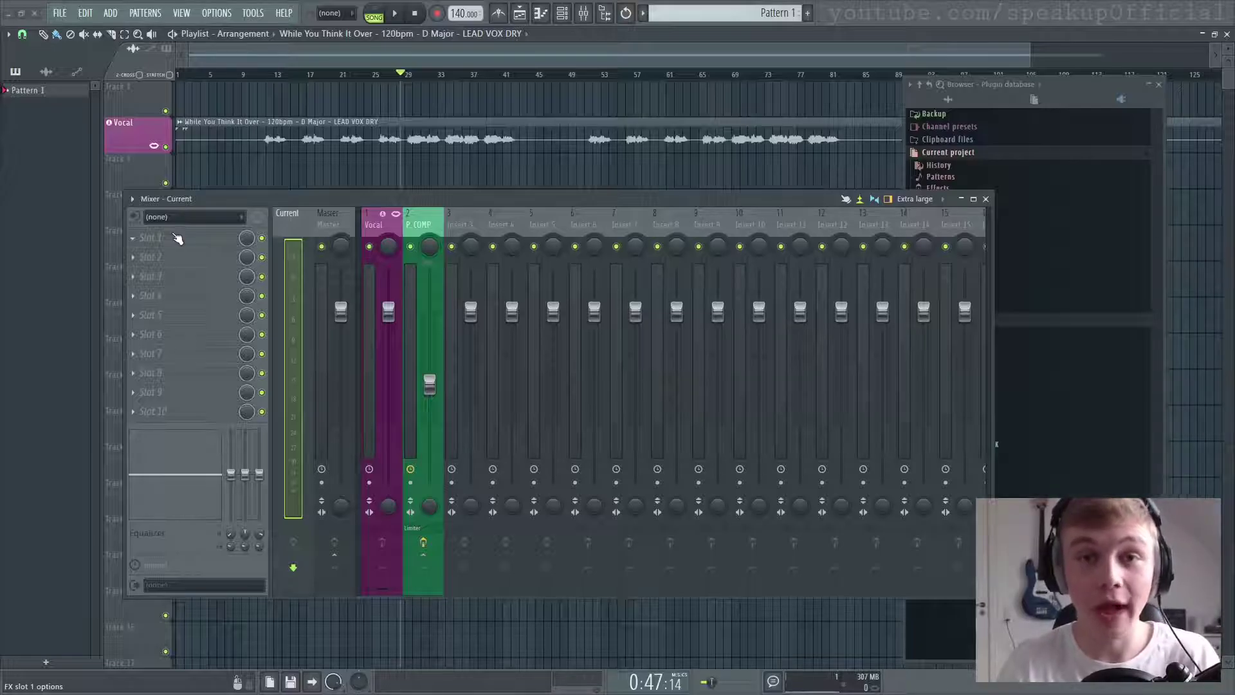
left_click(178, 238)
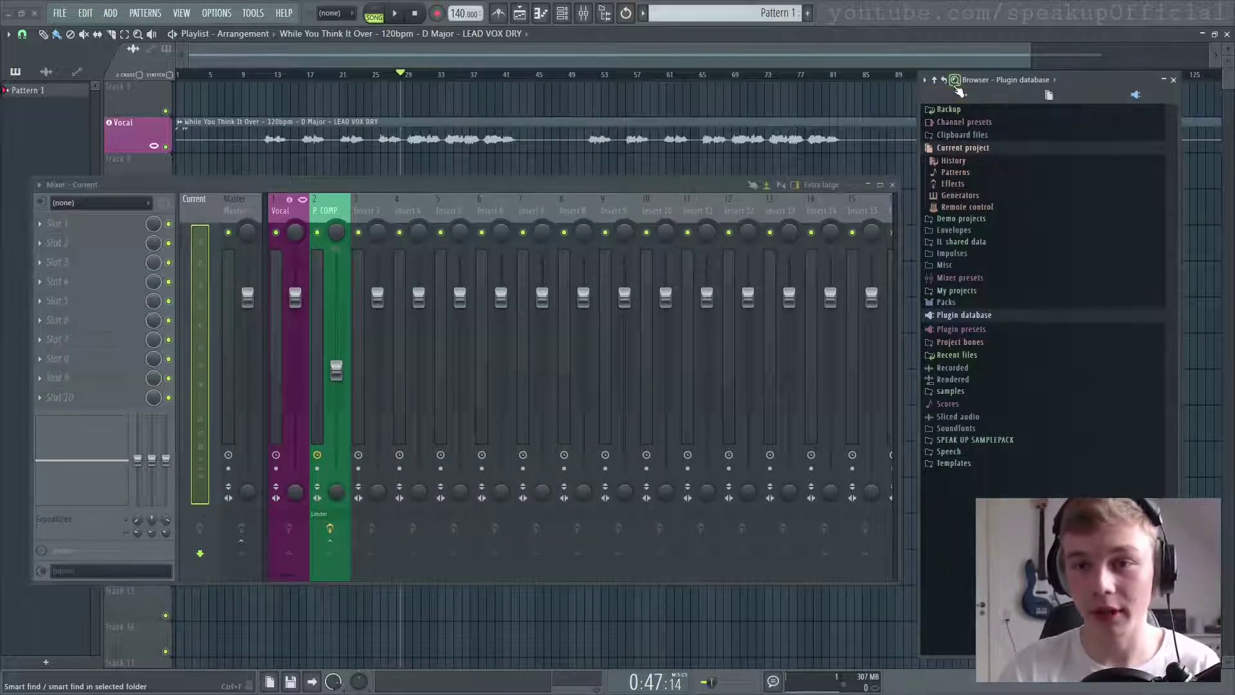
Step: Locate 1 TDR Nova among the plugin database effects and open its preset file's properties at the file name
left_click(955, 81)
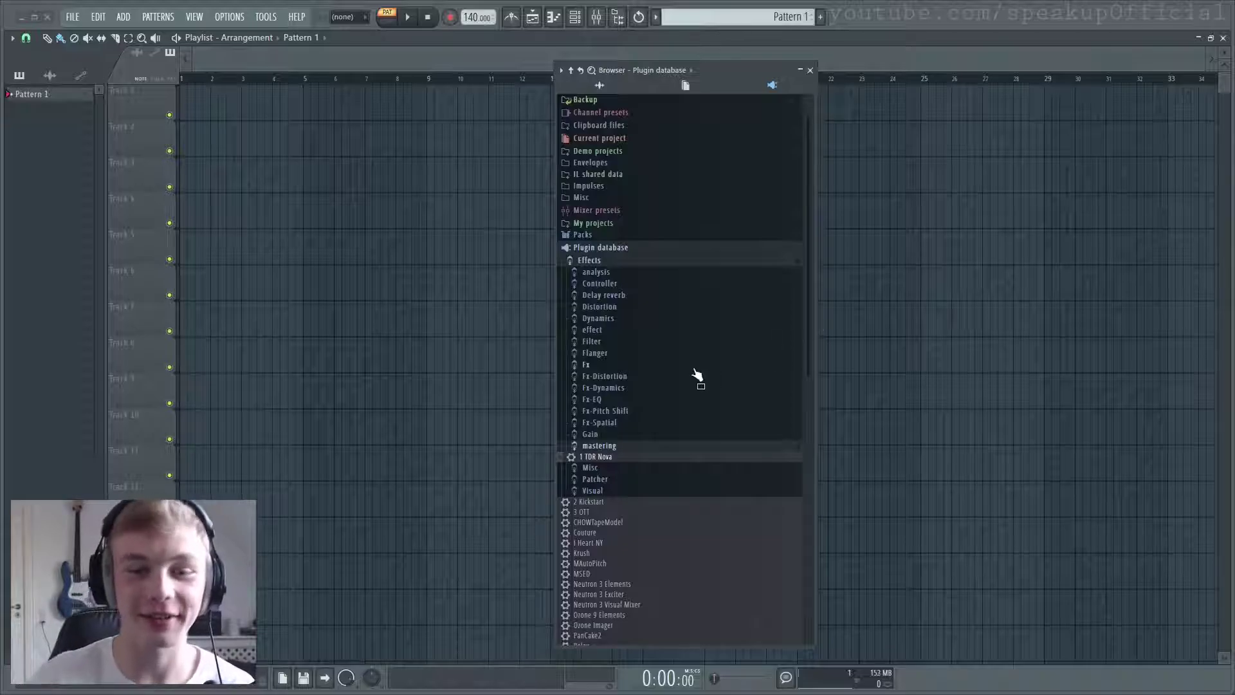
right_click(604, 458)
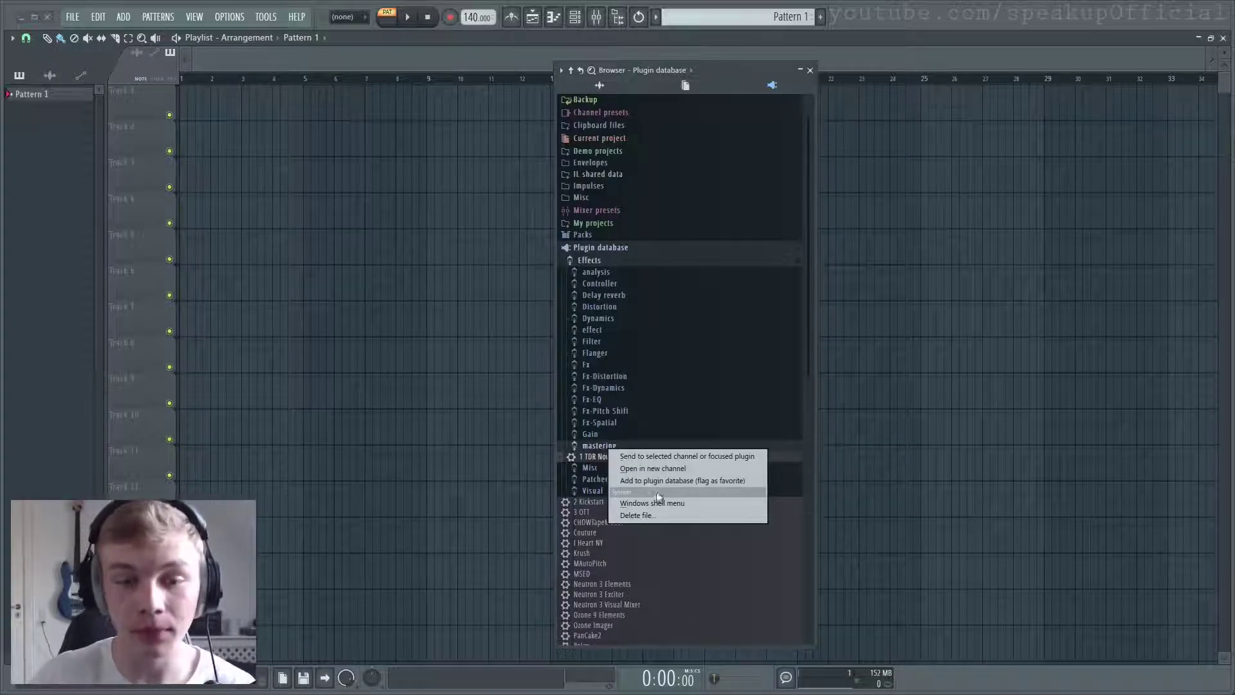
left_click(686, 503)
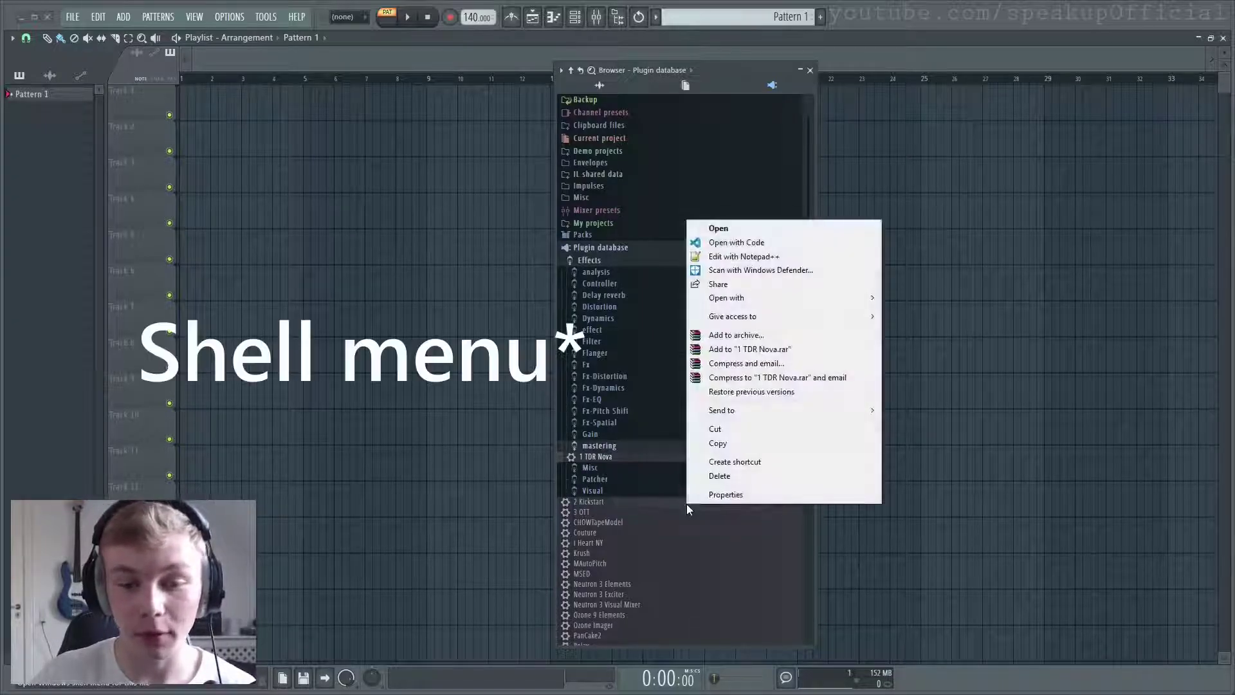
left_click(729, 494)
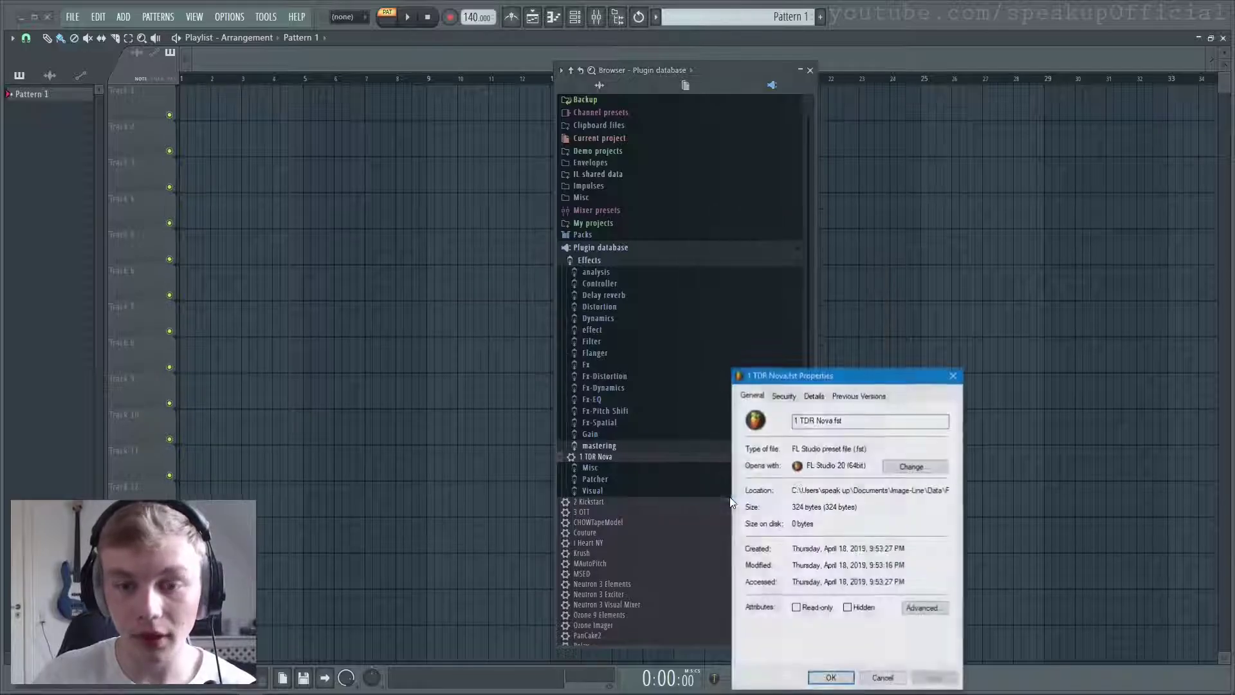
left_click_drag(840, 378, 720, 272)
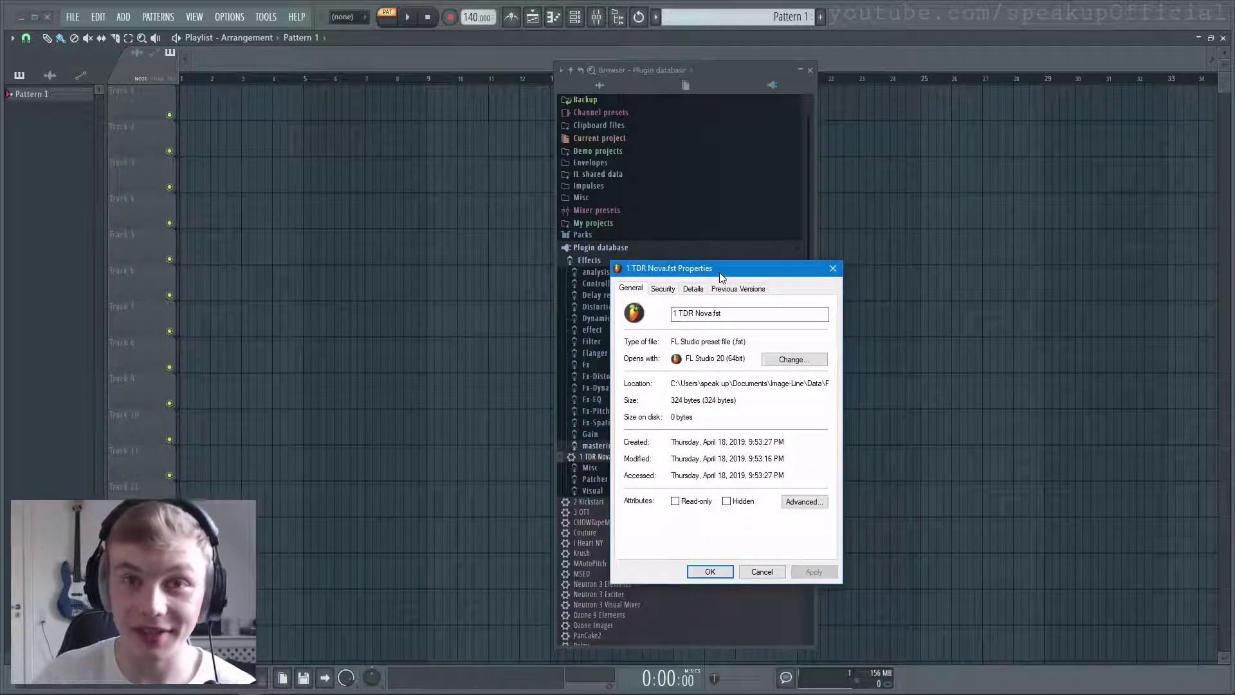
left_click(683, 313)
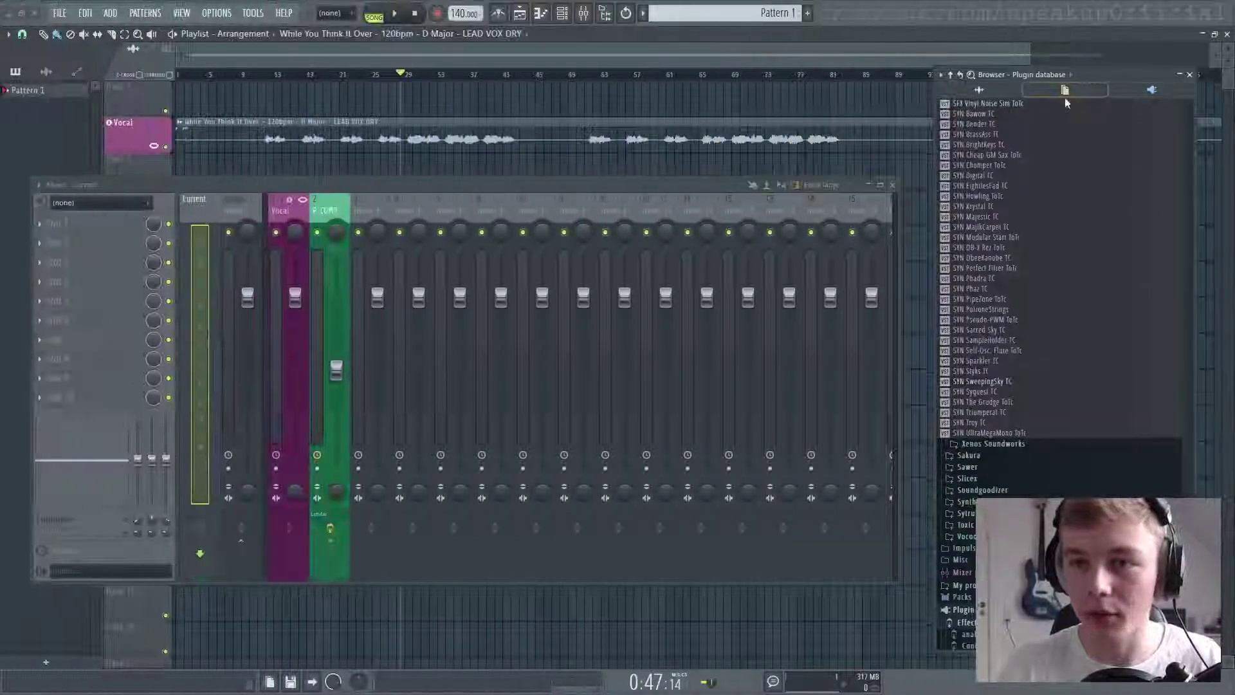
Step: Rename the OTT preset file in the plugin database with the prefix 3, as "3 OTT"
left_click(972, 75)
key("Return")
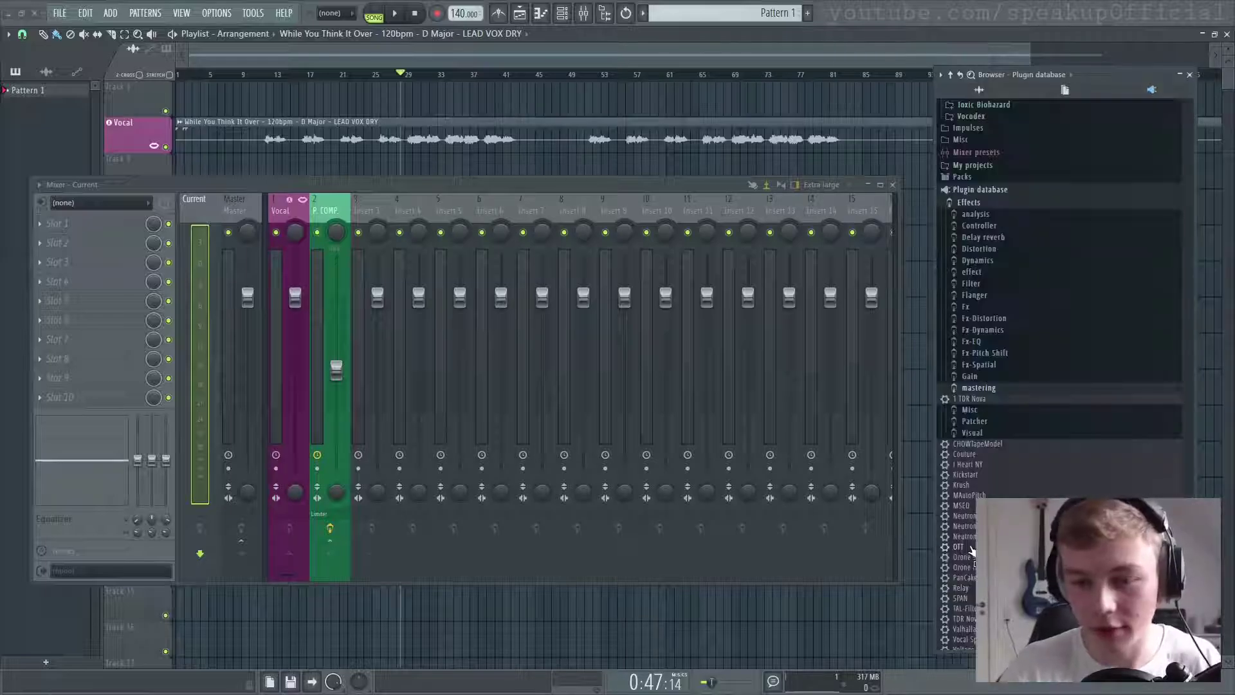
right_click(970, 546)
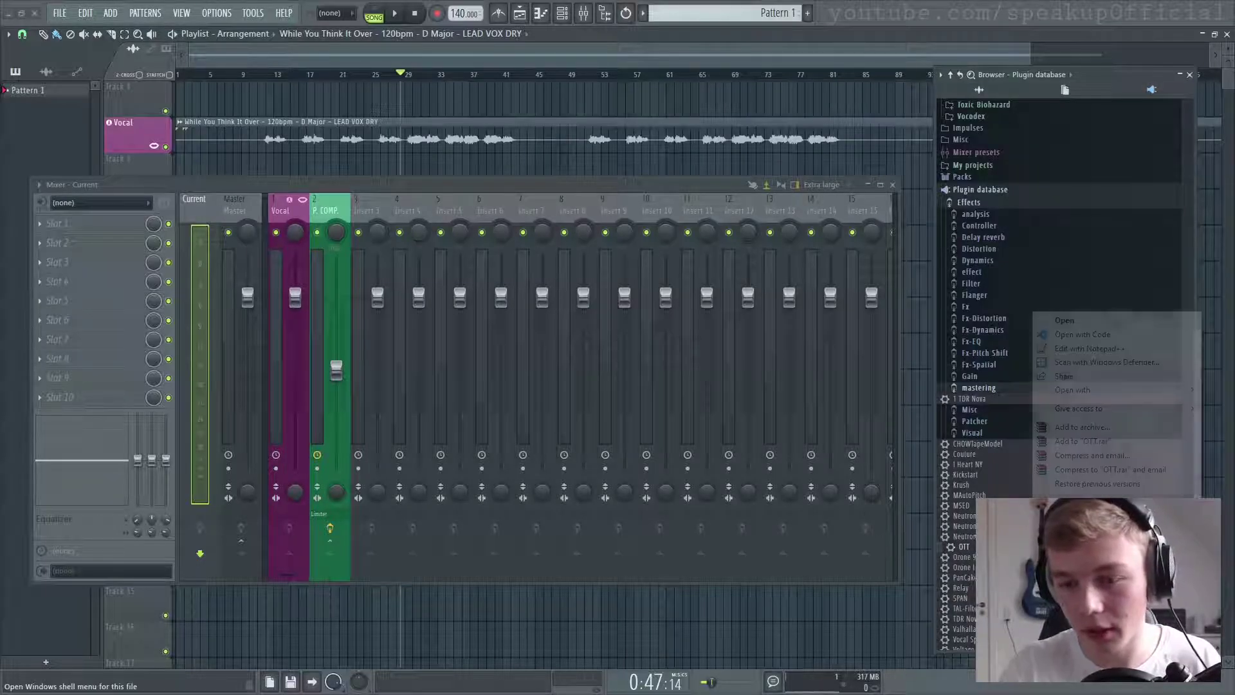
left_click(1072, 600)
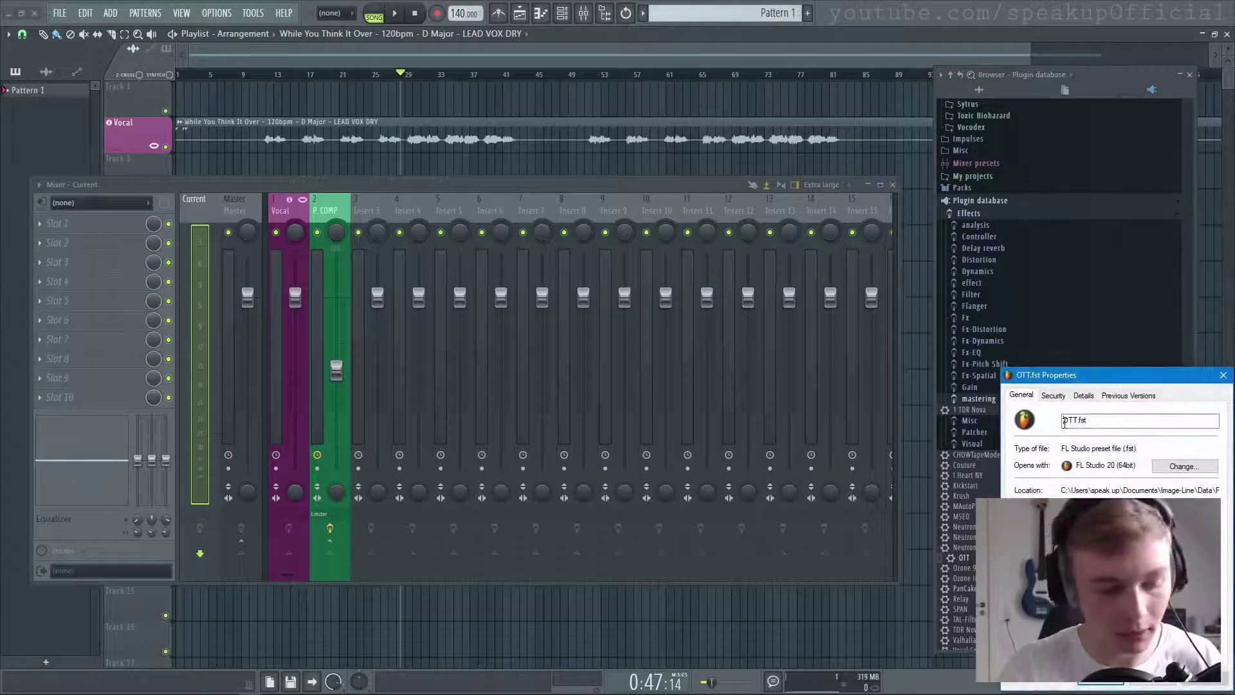
type("3")
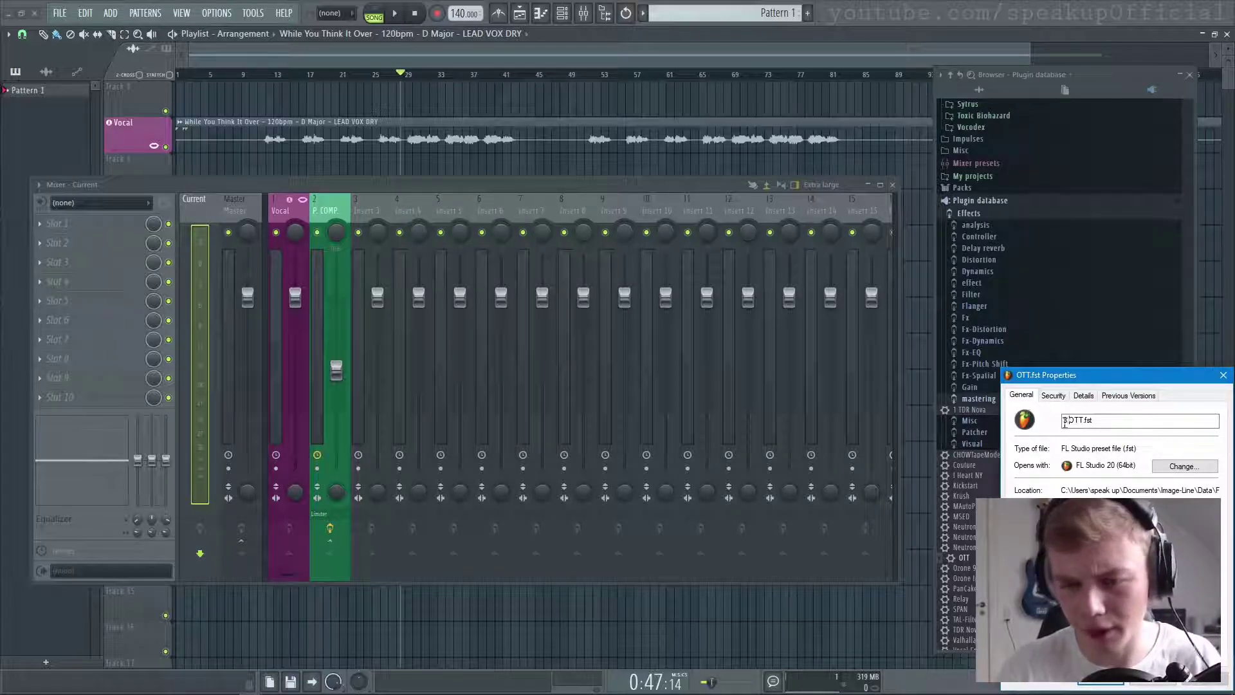
key("Return")
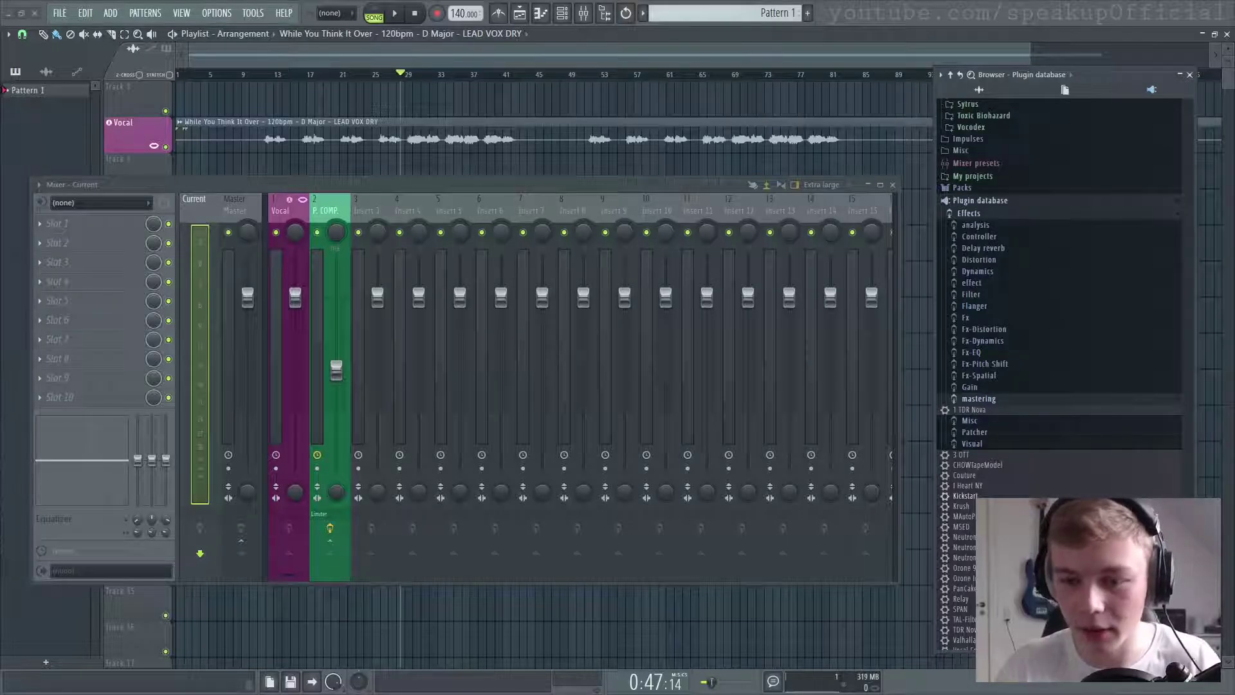
Step: Rename the Kickstart preset file in the plugin database with the prefix 2, as "2 Kickstart"
right_click(970, 496)
left_click(1067, 420)
type("2 Kickstart.fst")
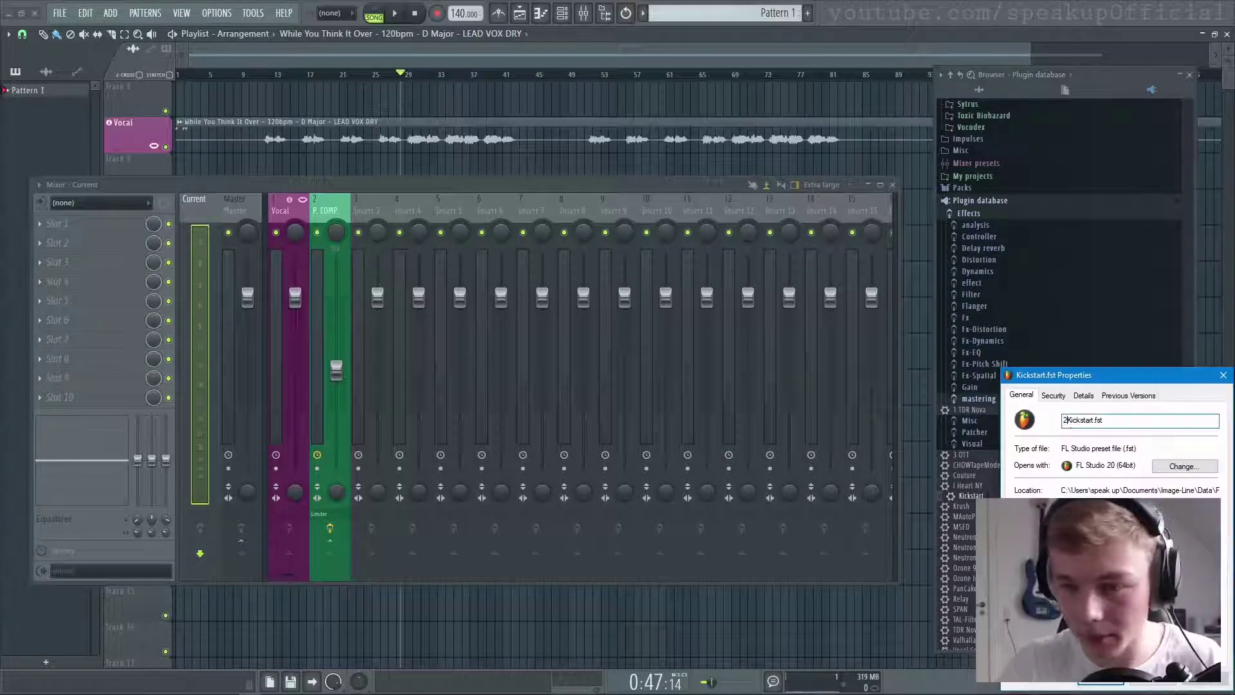
key("Return")
Step: Load 3 OTT into the first effect slot of the Vocal mixer track, selecting it by its number
left_click(65, 223)
mouse_move(116, 240)
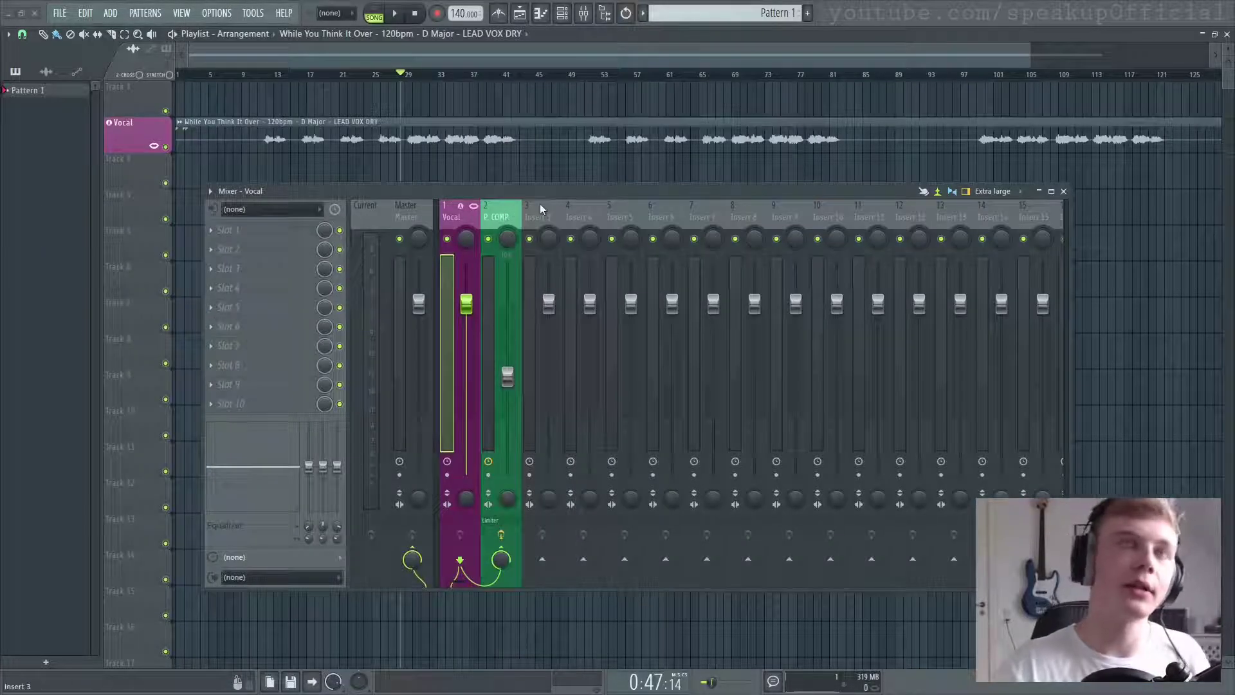
left_click(280, 231)
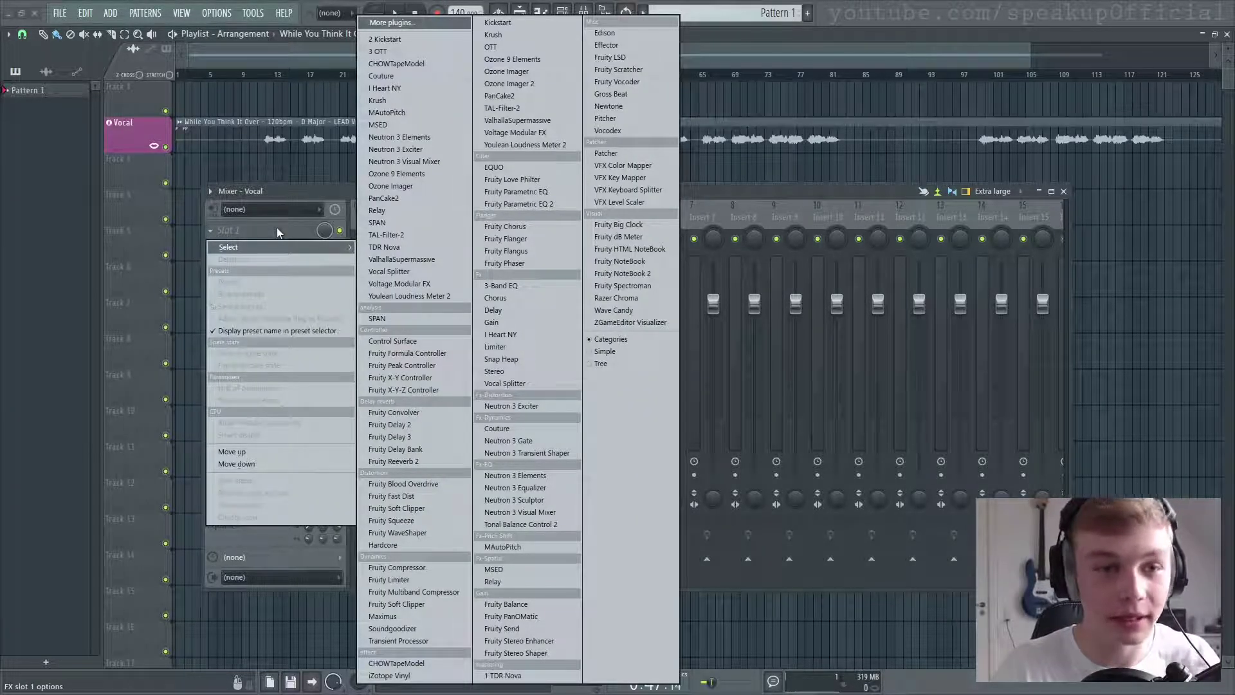
key("3")
key("Return")
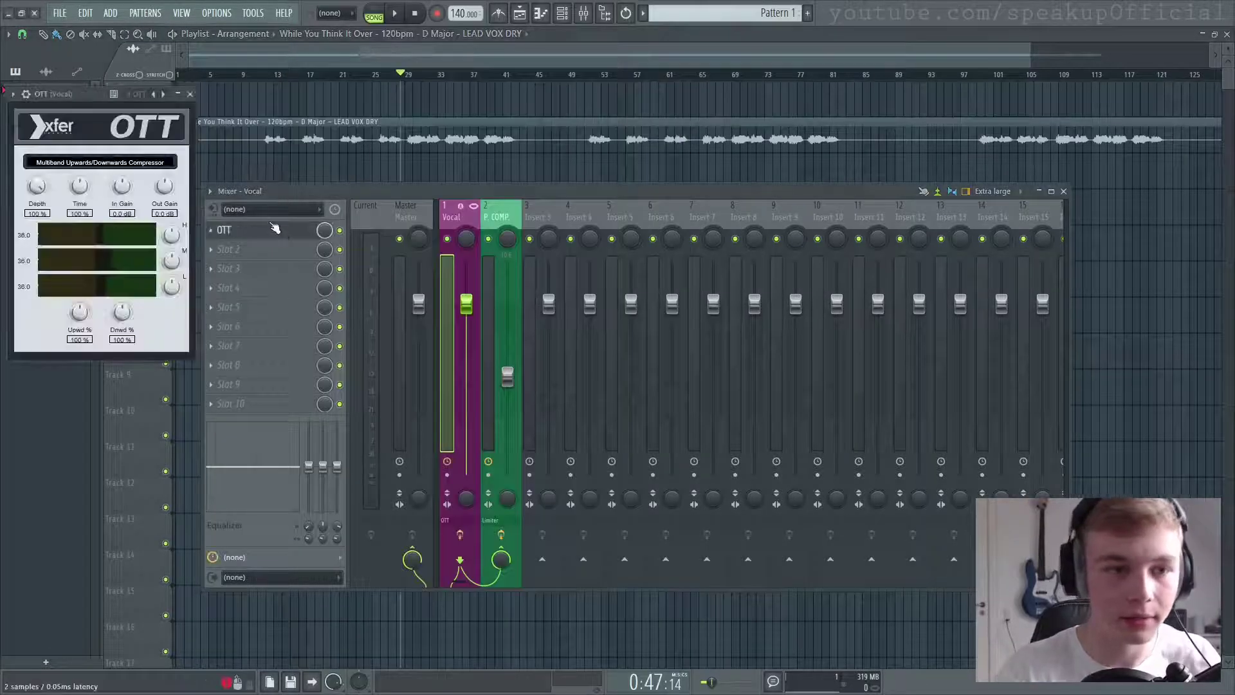
Step: Load 2 Kickstart into the Vocal track's second effect slot and choose 1 TDR Nova for the third
left_click(299, 250)
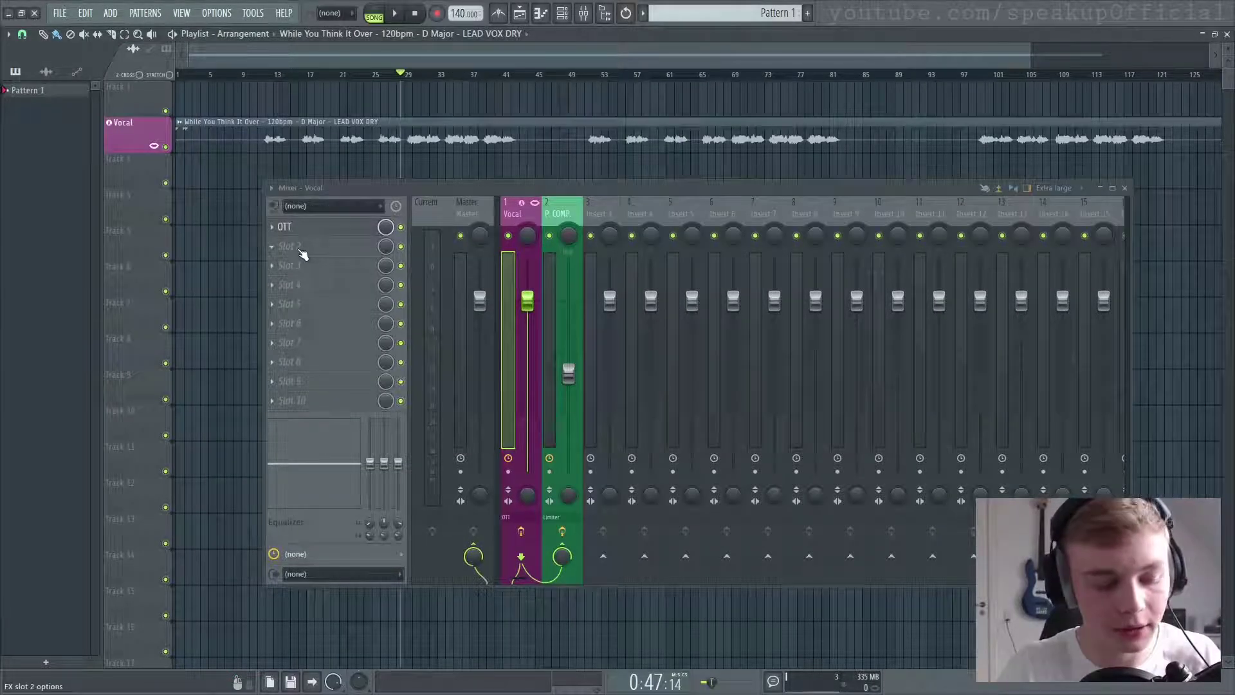
left_click(303, 255)
left_click(471, 199)
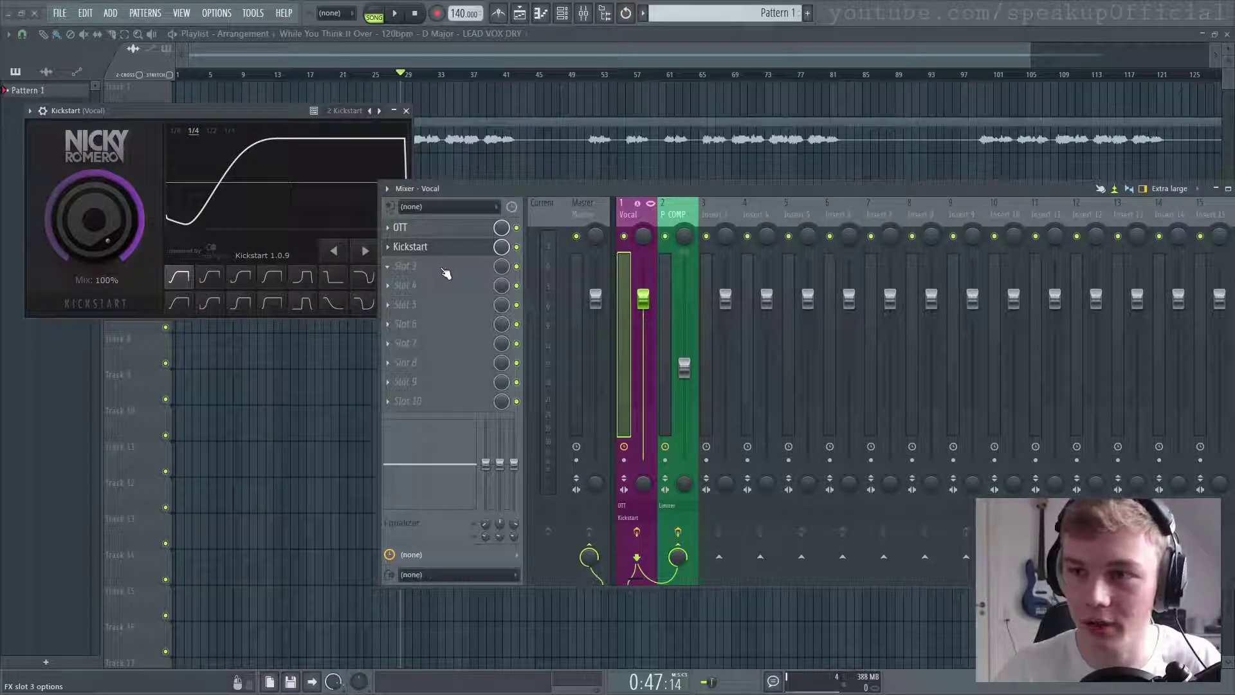
left_click(442, 272)
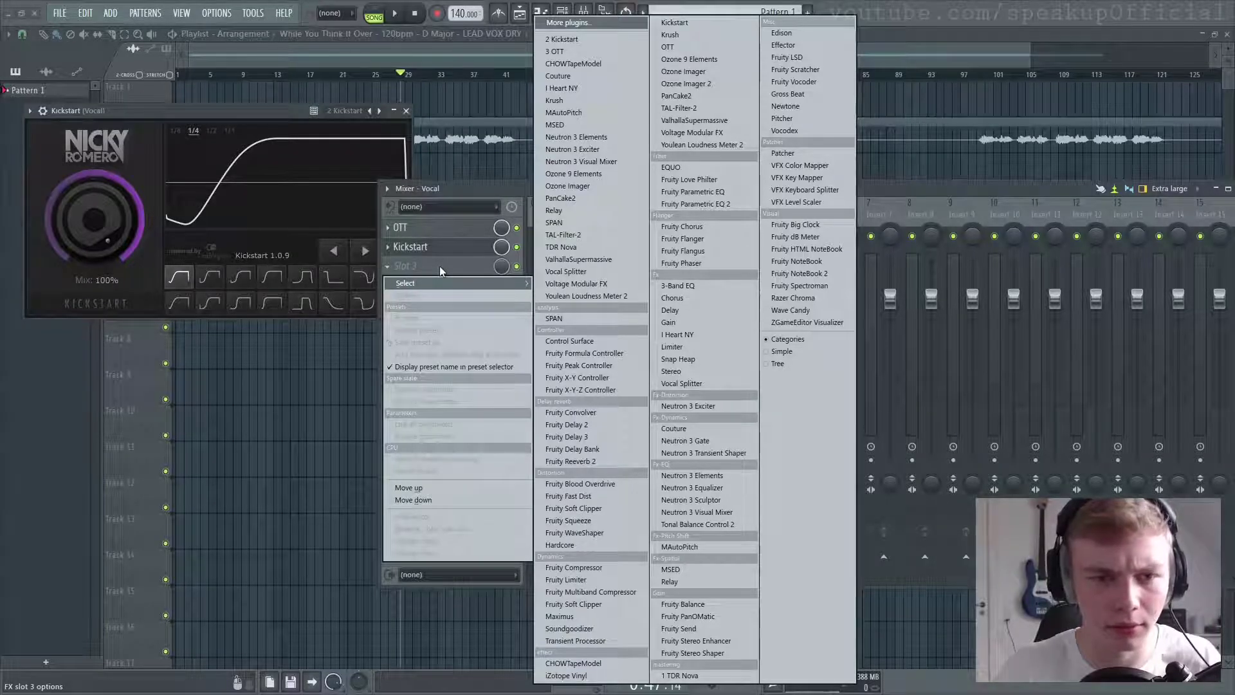
key("1")
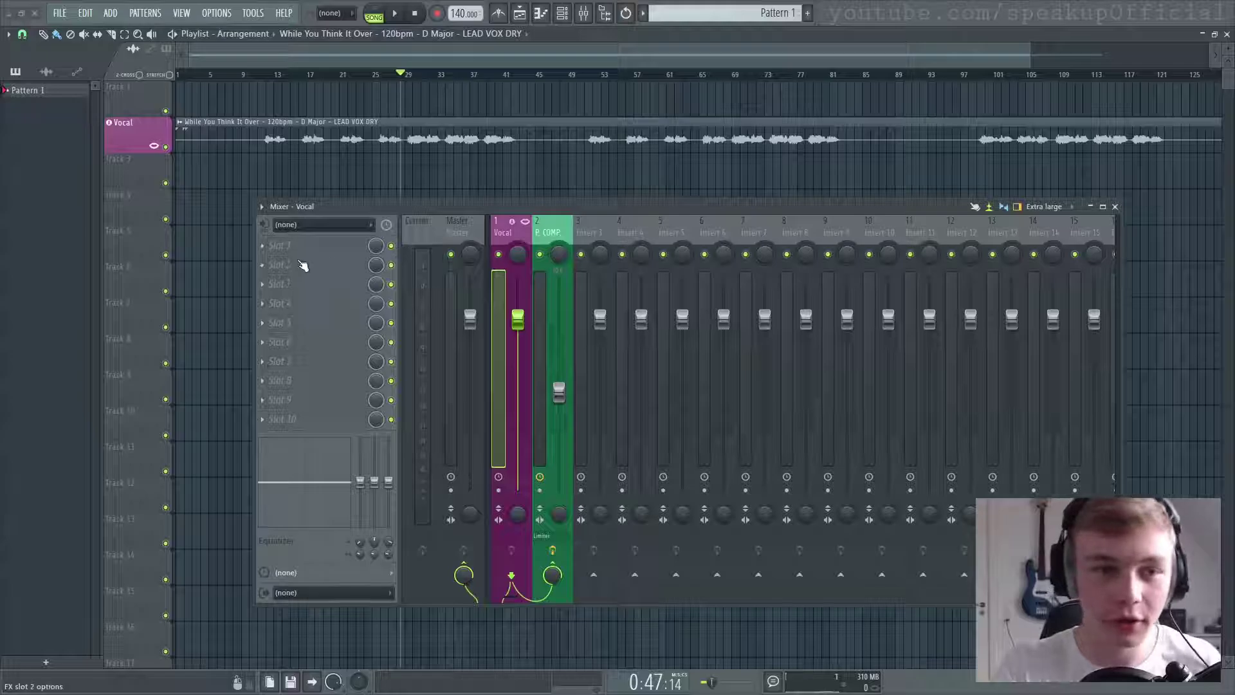
Step: Load 1 TDR Nova into the Vocal track's first effect slot and empty the slot again
left_click(282, 242)
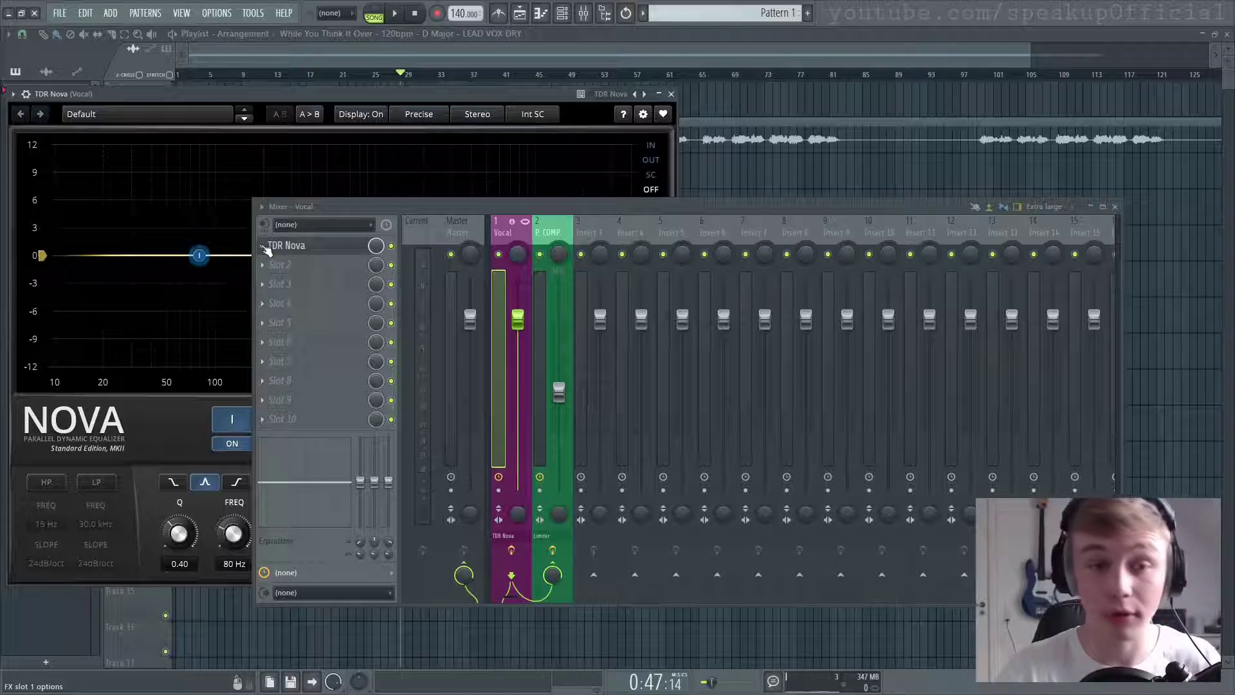
left_click(267, 250)
left_click(300, 272)
key("Return")
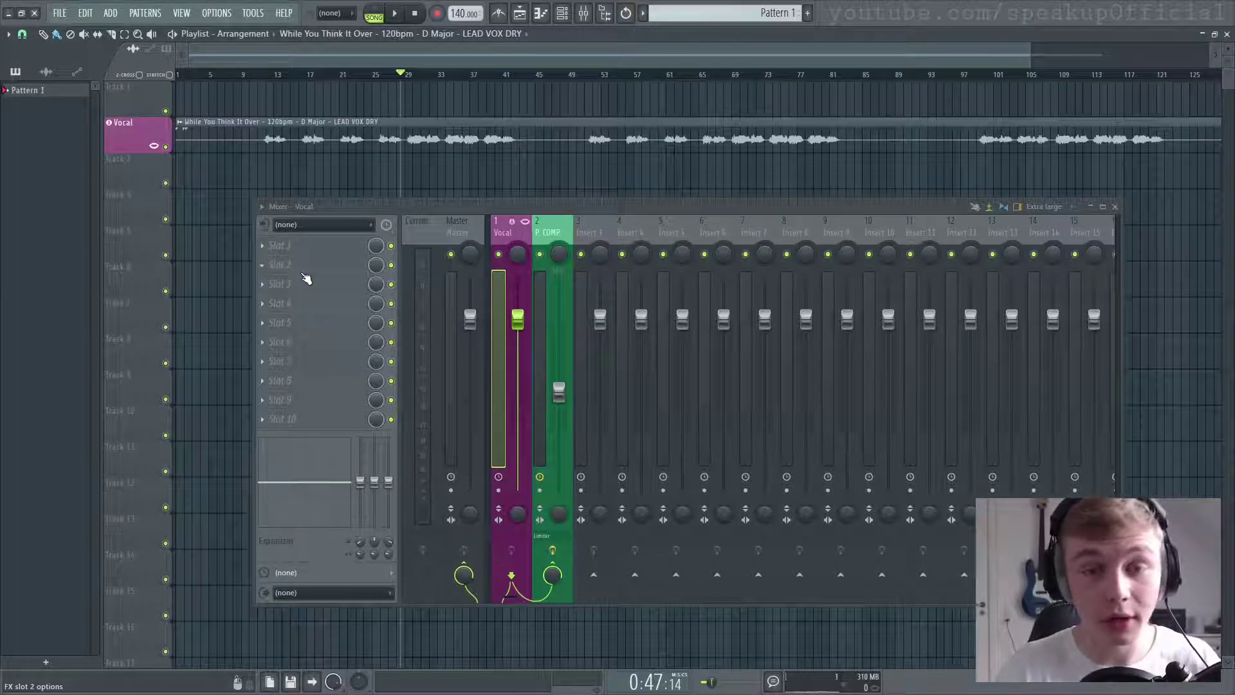
left_click(299, 247)
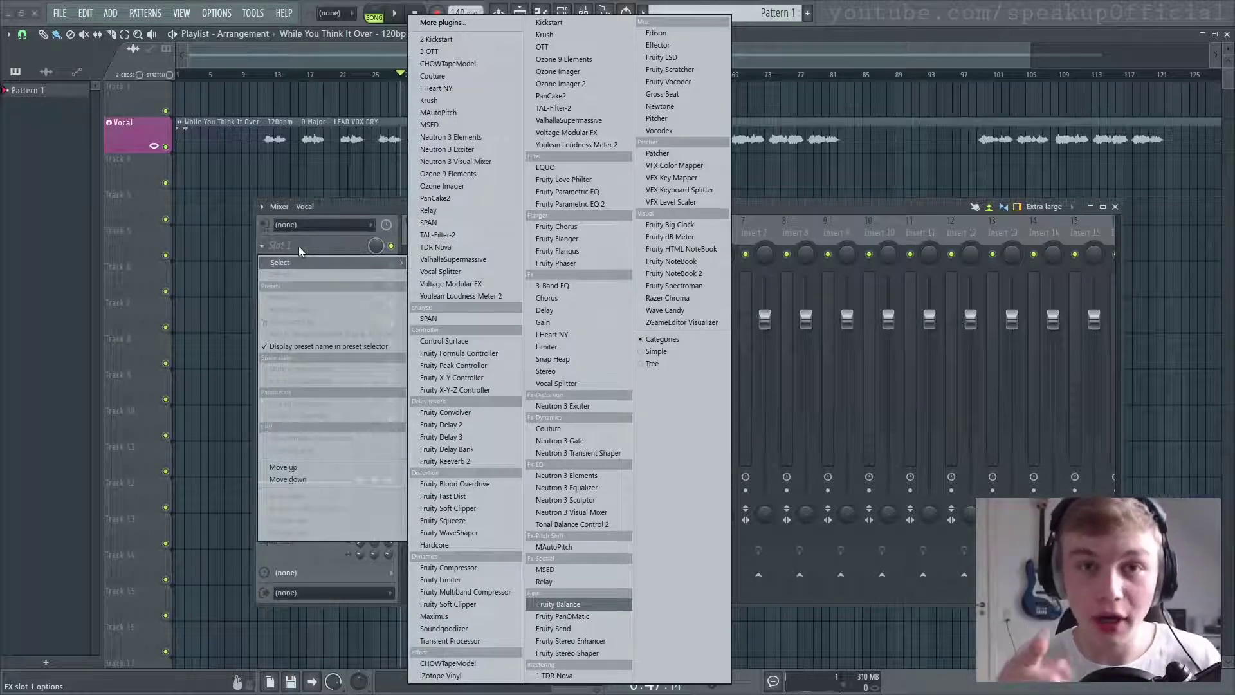
left_click(299, 245)
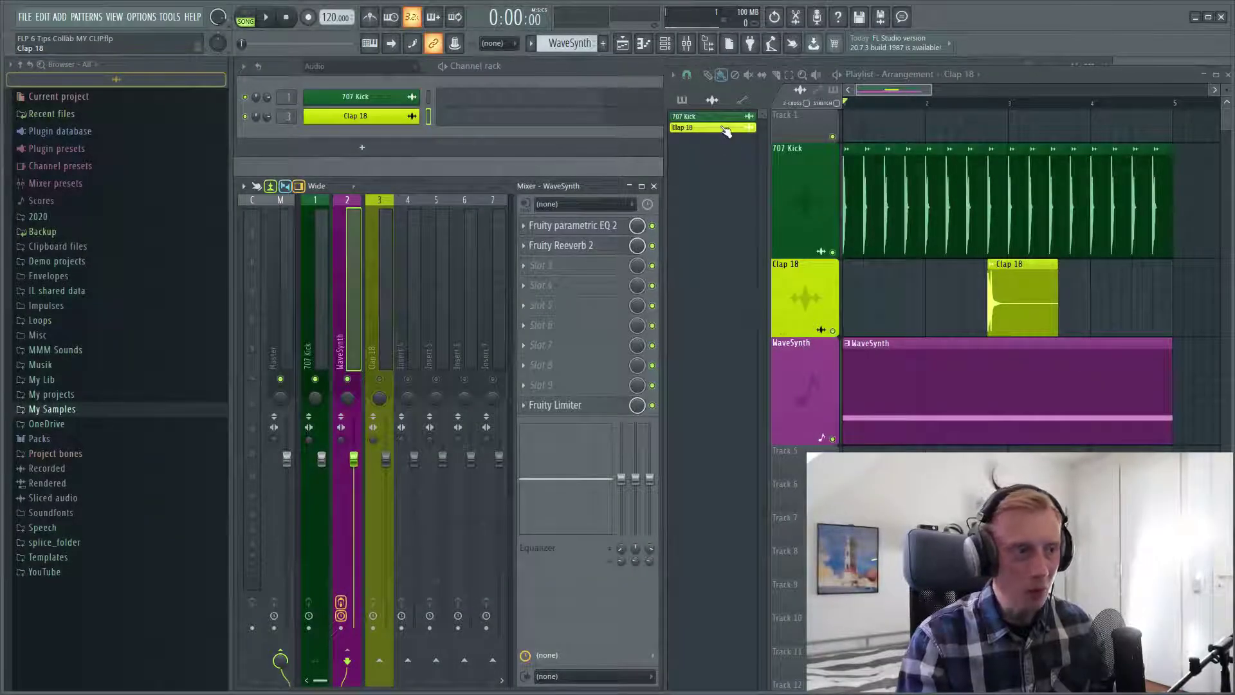
Step: Solo the Clap 18 mixer track and listen to the clap with playback
scroll(990, 241, "up", 2)
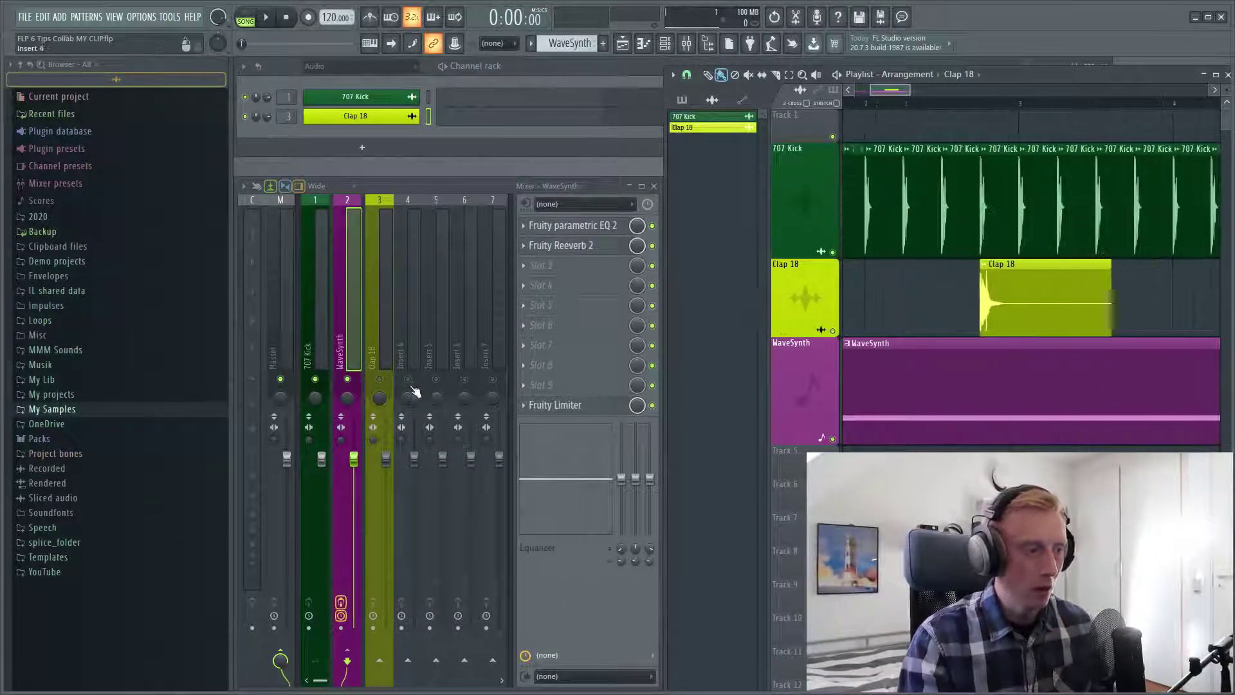
right_click(379, 379)
key("space")
key("space")
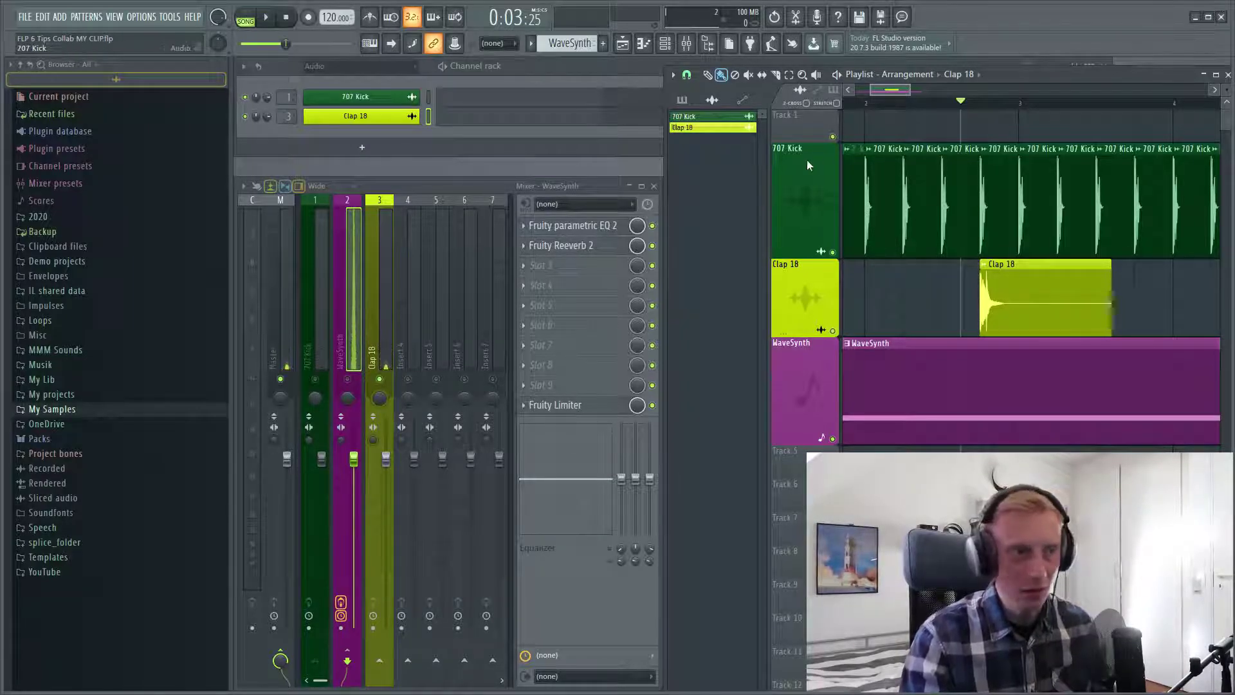
Step: Clone the Clap 18 audio clip, and reverse the copy with its sample start offset raised to about 6 %
right_click(725, 127)
left_click(751, 260)
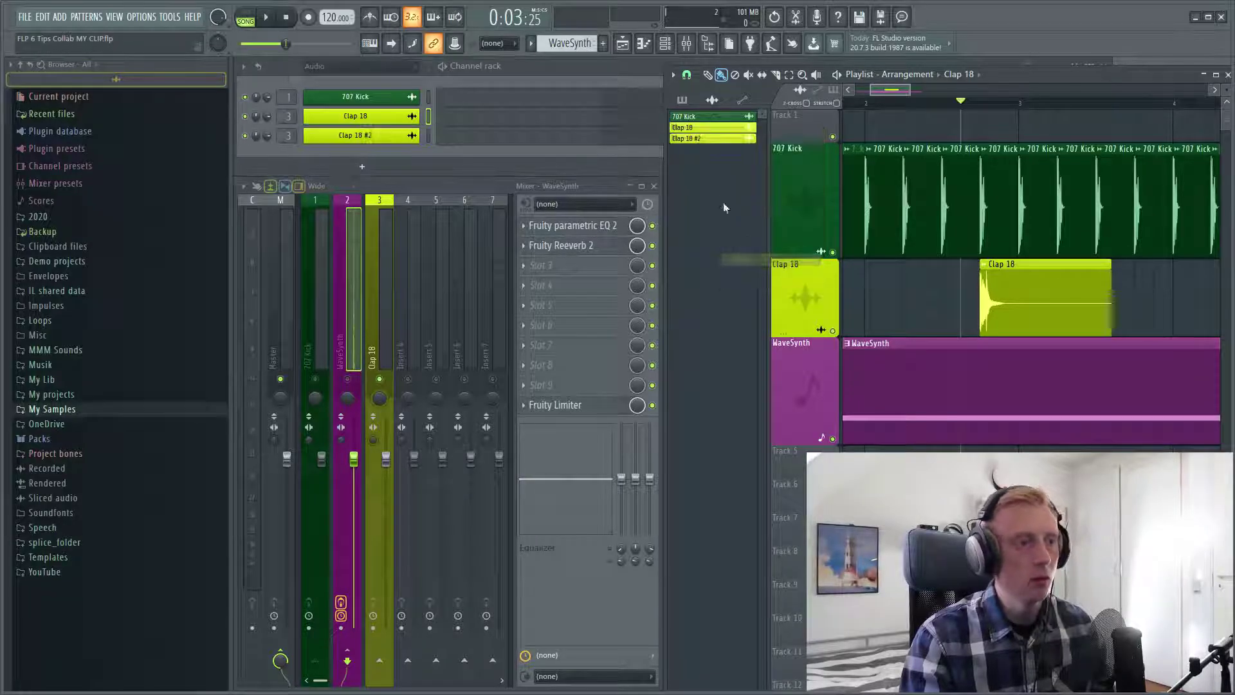
left_click(687, 138)
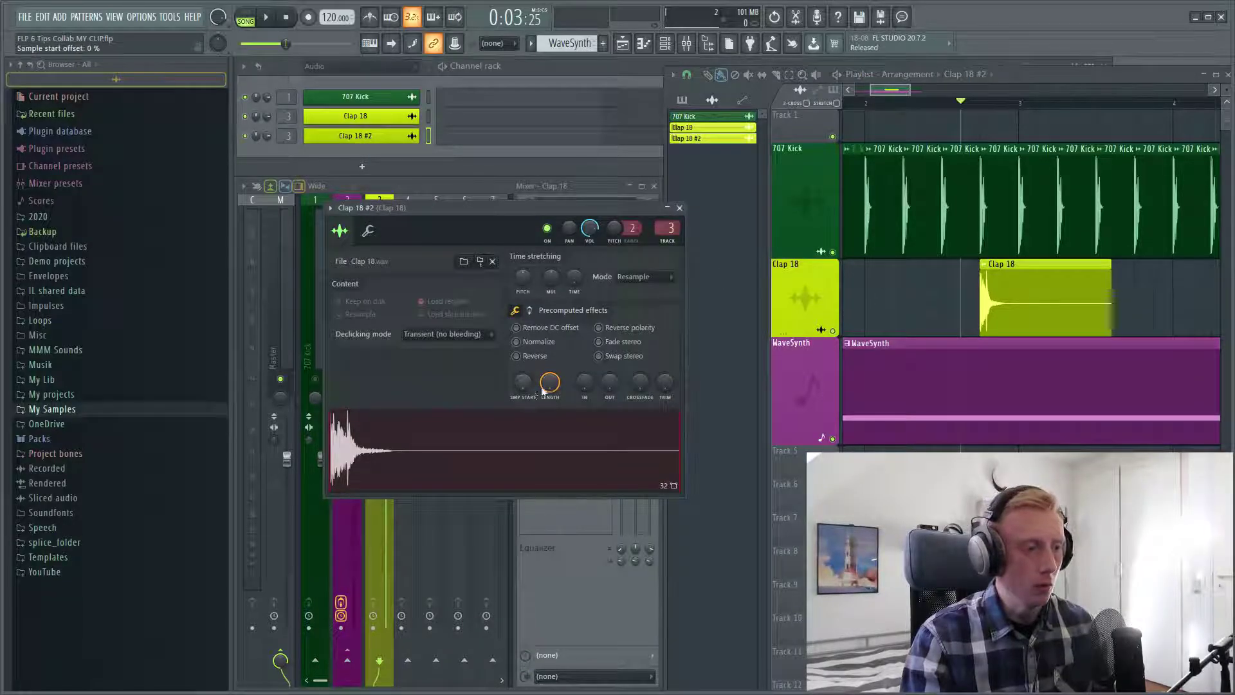
left_click(517, 356)
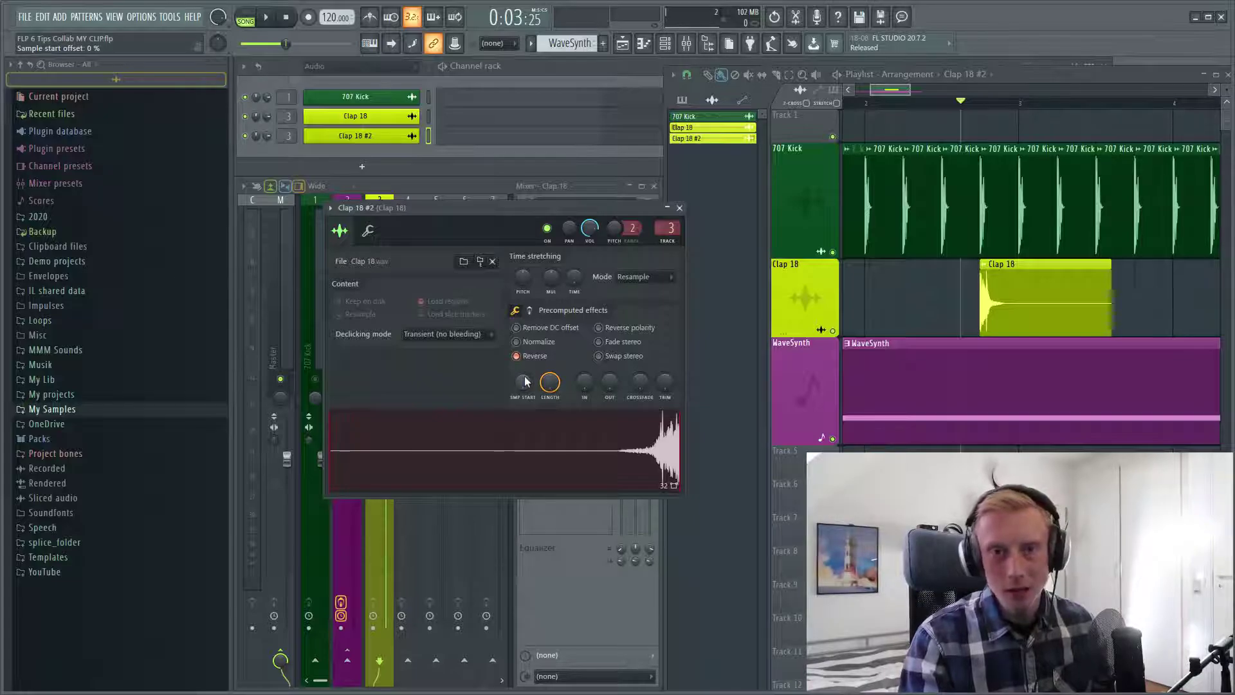
left_click_drag(523, 382, 523, 371)
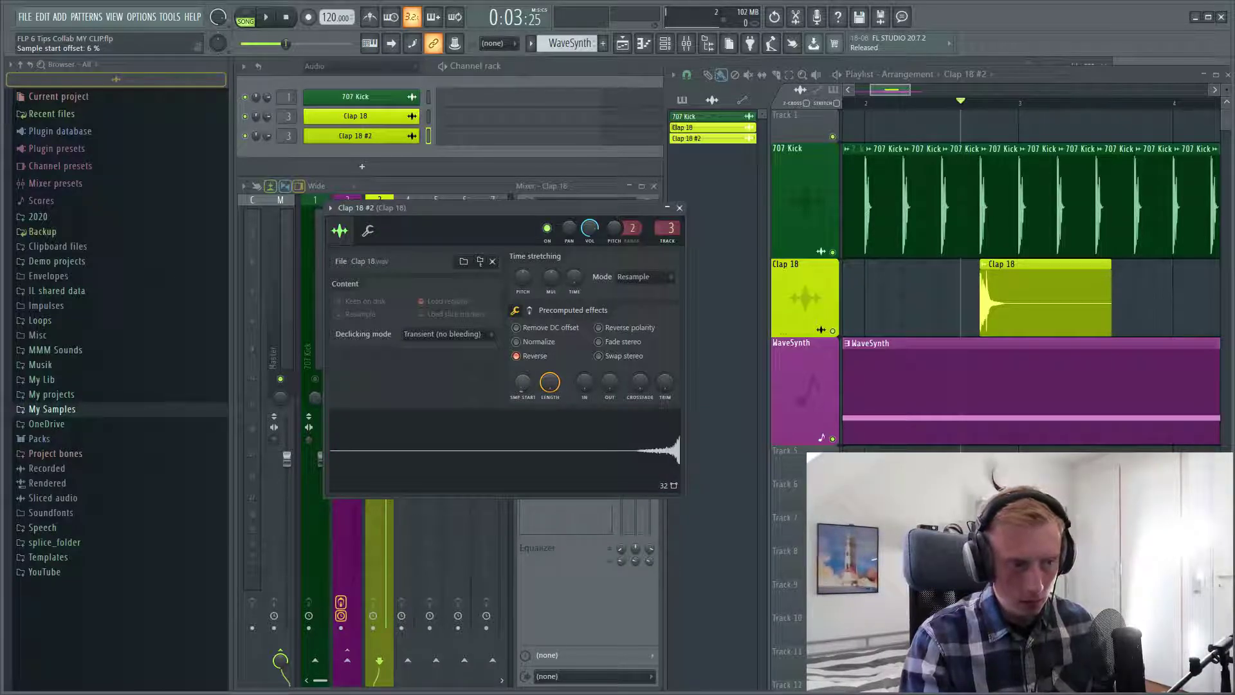
Step: Place the reversed clap copy on the Clap 18 playlist track just before the original clap
left_click(963, 297)
left_click(893, 281)
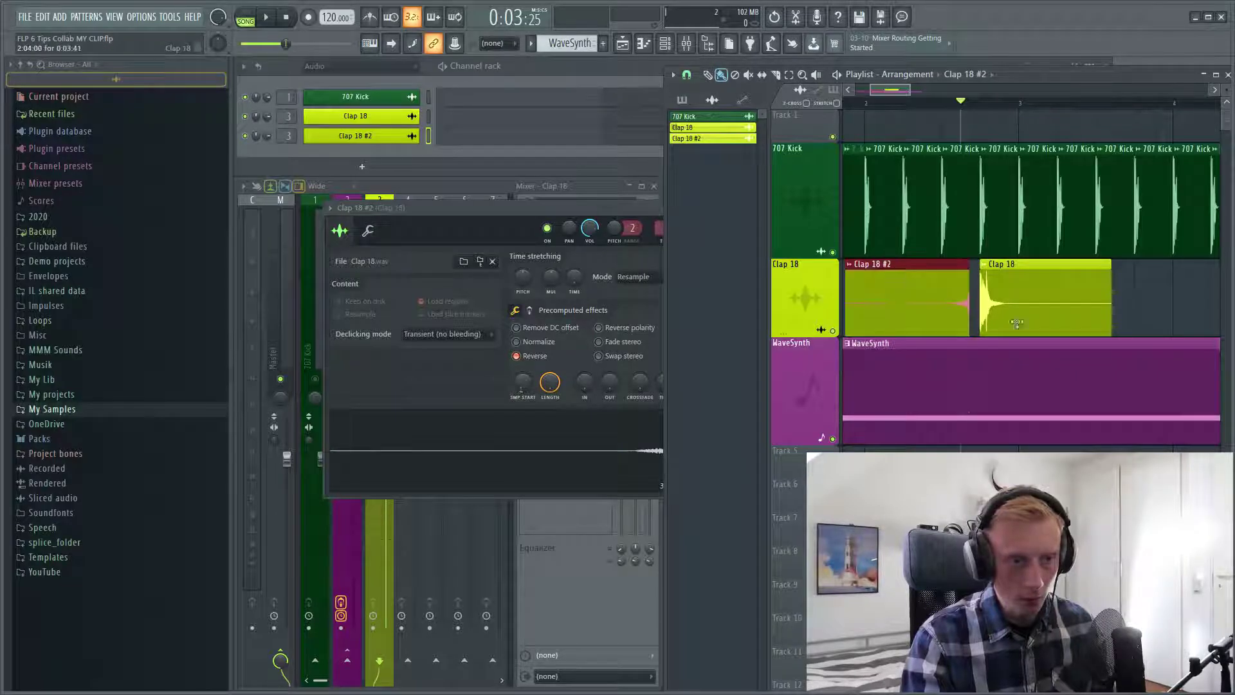
Step: Align the reversed Clap 18 #2 clip to end exactly where the original Clap 18 clip starts, and play the transition
scroll(1032, 327, "up", 3)
left_click_drag(891, 325, 963, 317)
left_click_drag(893, 289, 920, 289)
scroll(1024, 383, "down", 4)
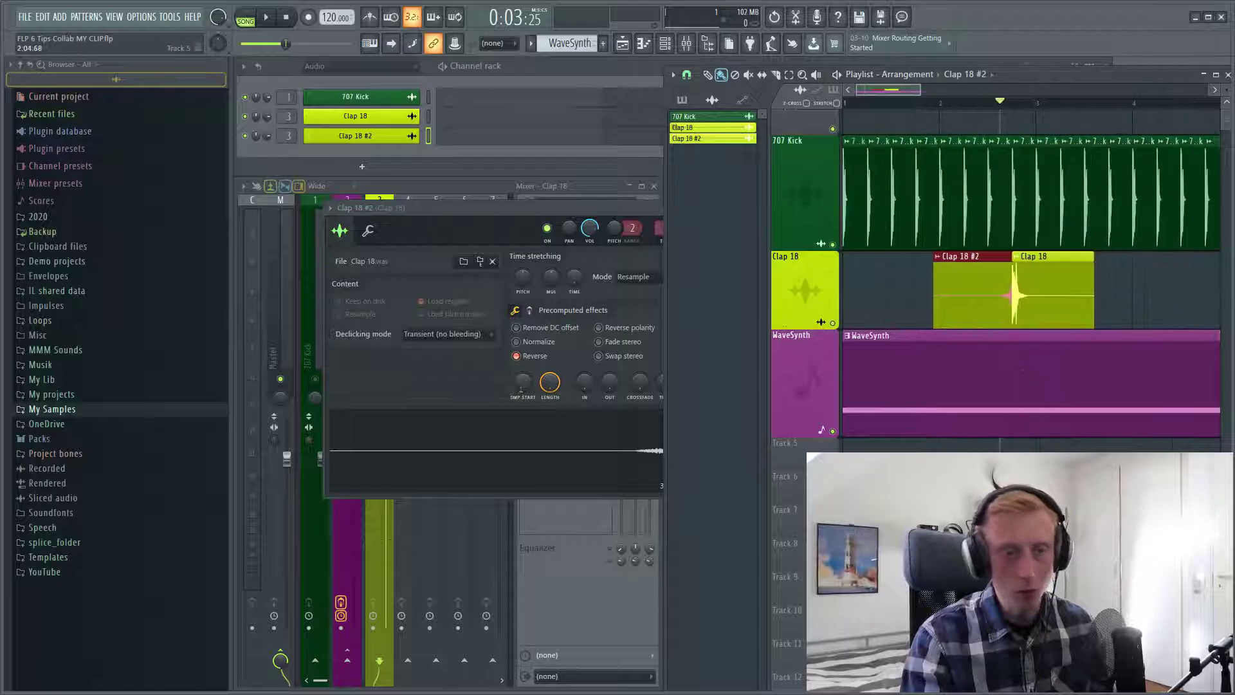
key("space")
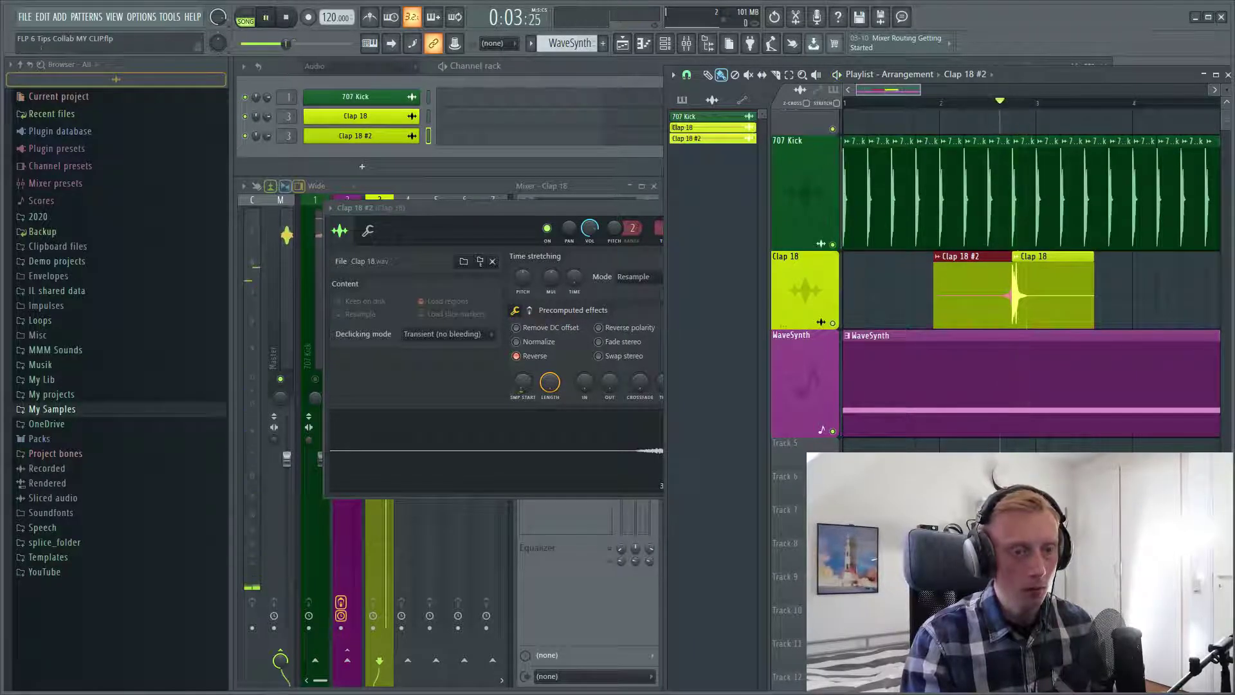
key("space")
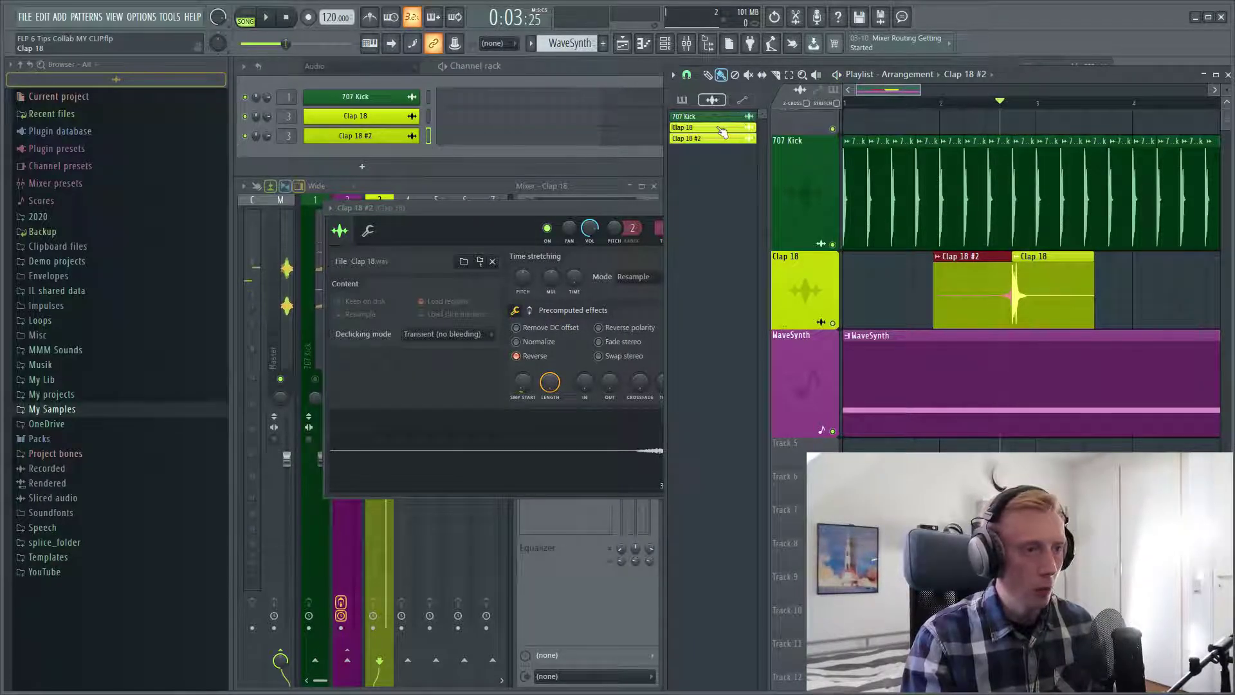
Step: Add short Clap 18 copies to the Clap 18 playlist track, one on every second kick ahead of the original clap
scroll(998, 290, "up", 1)
key("ctrl+d")
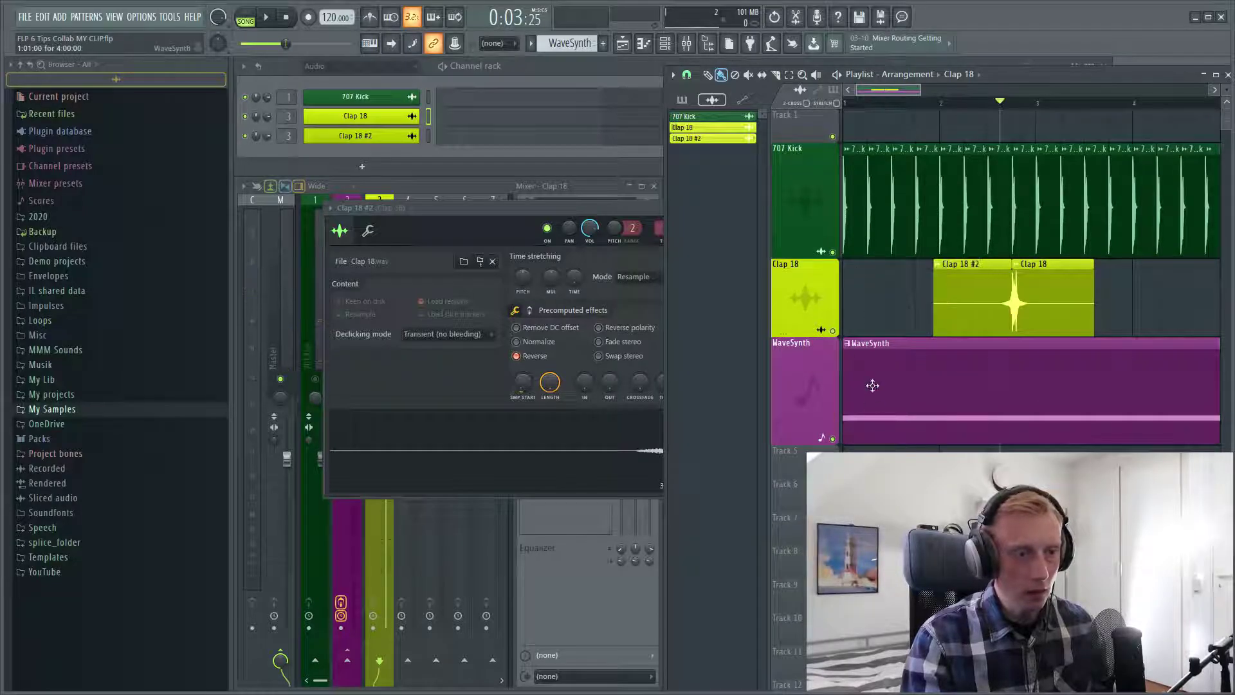
left_click(870, 450)
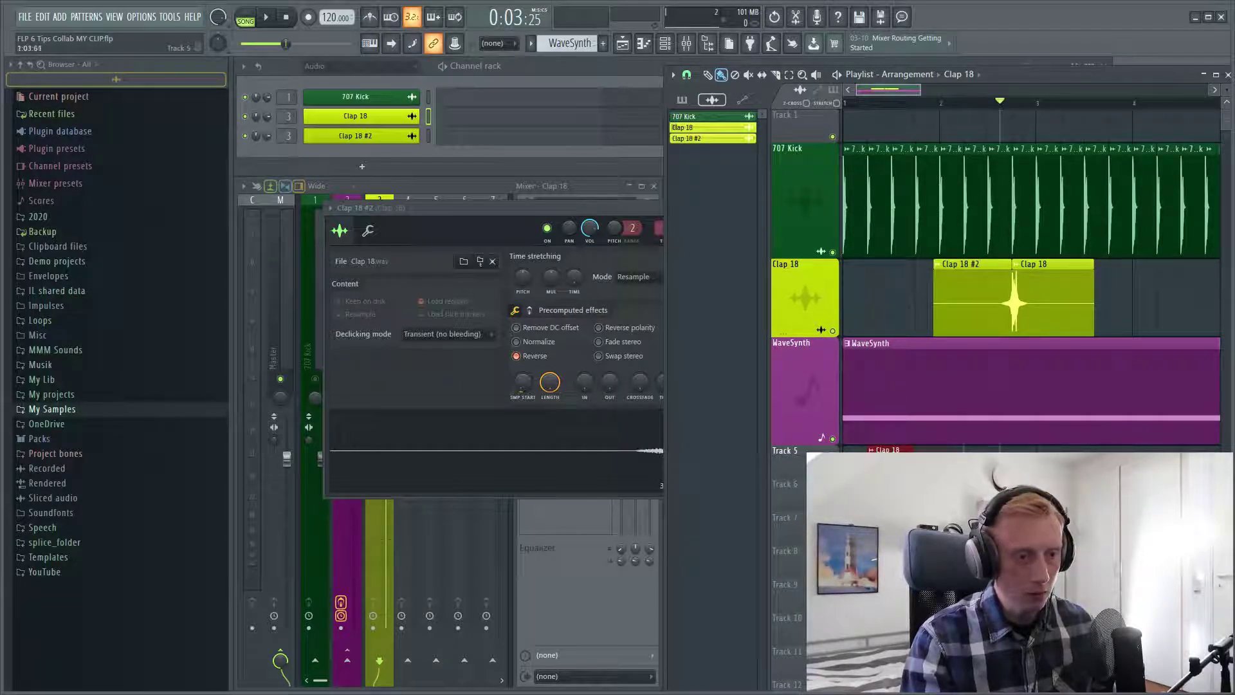
left_click_drag(875, 449, 876, 267)
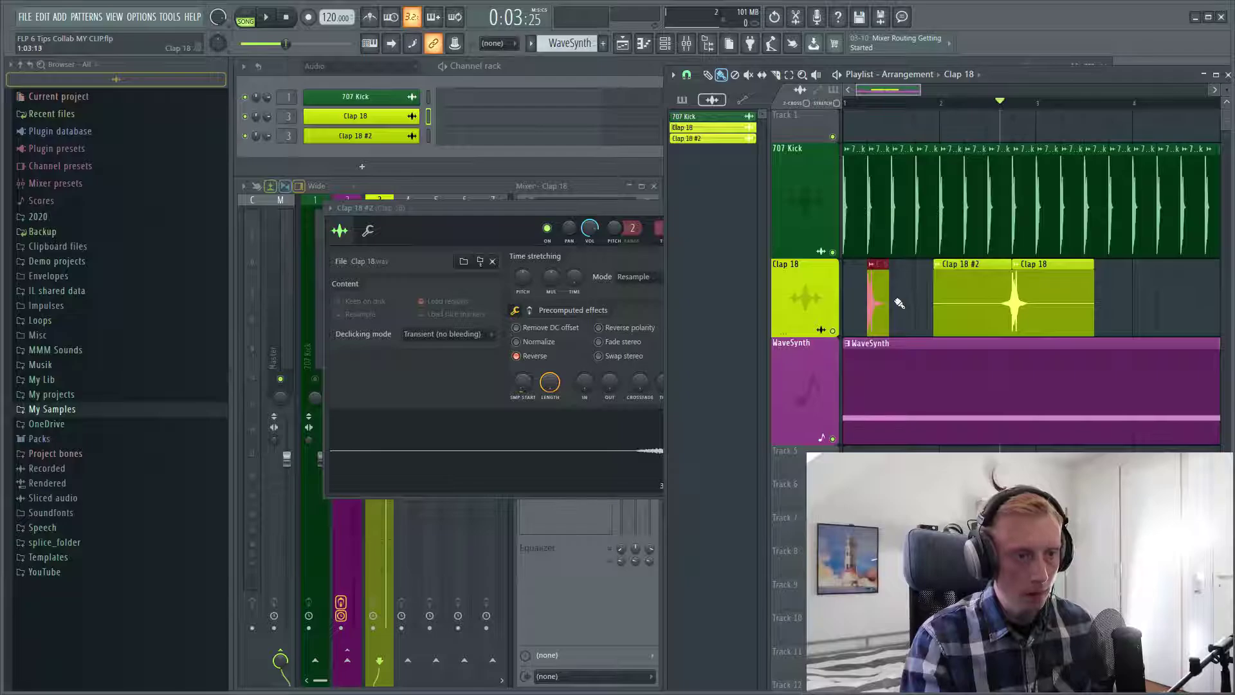
left_click(893, 451)
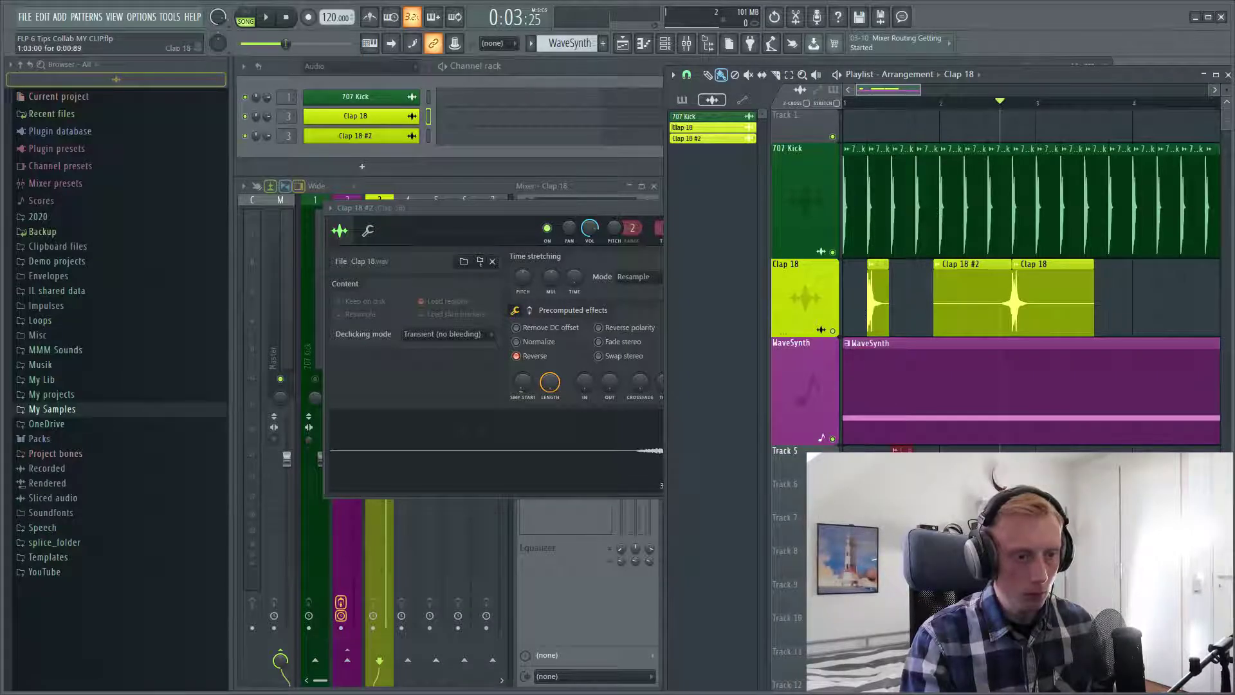
left_click_drag(897, 454, 969, 287)
Step: Play the arrangement from the beginning to hear the regular claps with the reversed clap leading in
key("space")
key("space")
left_click(863, 102)
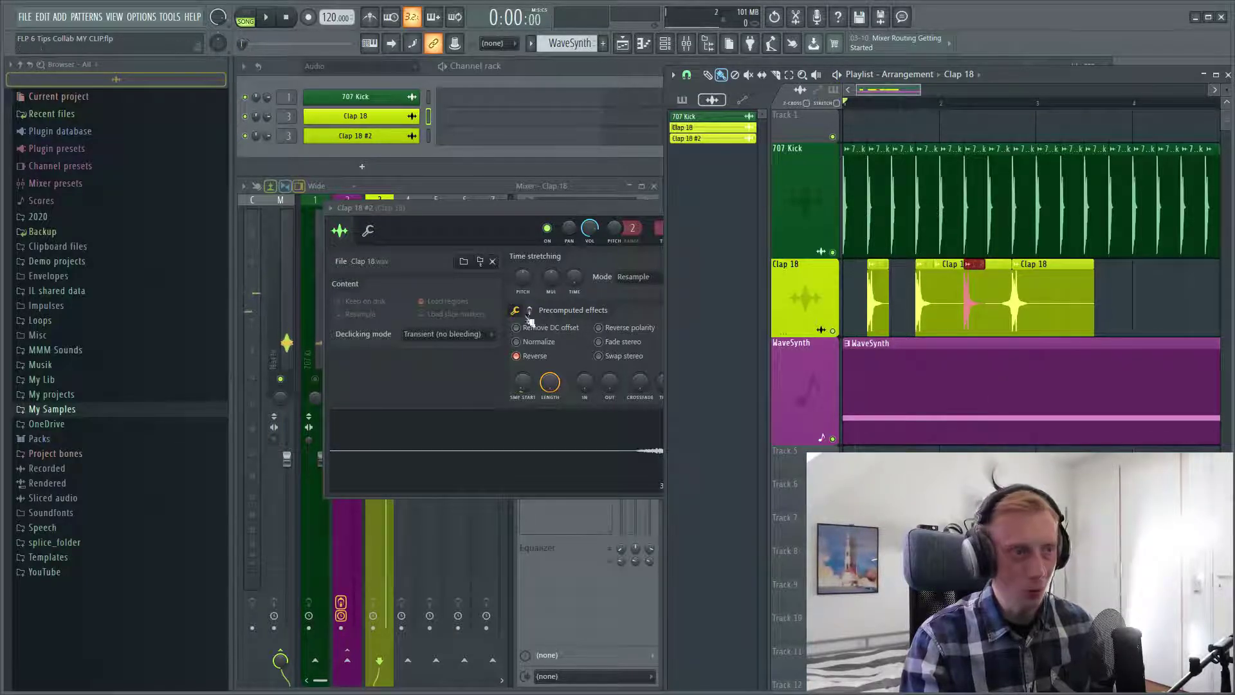
key("space")
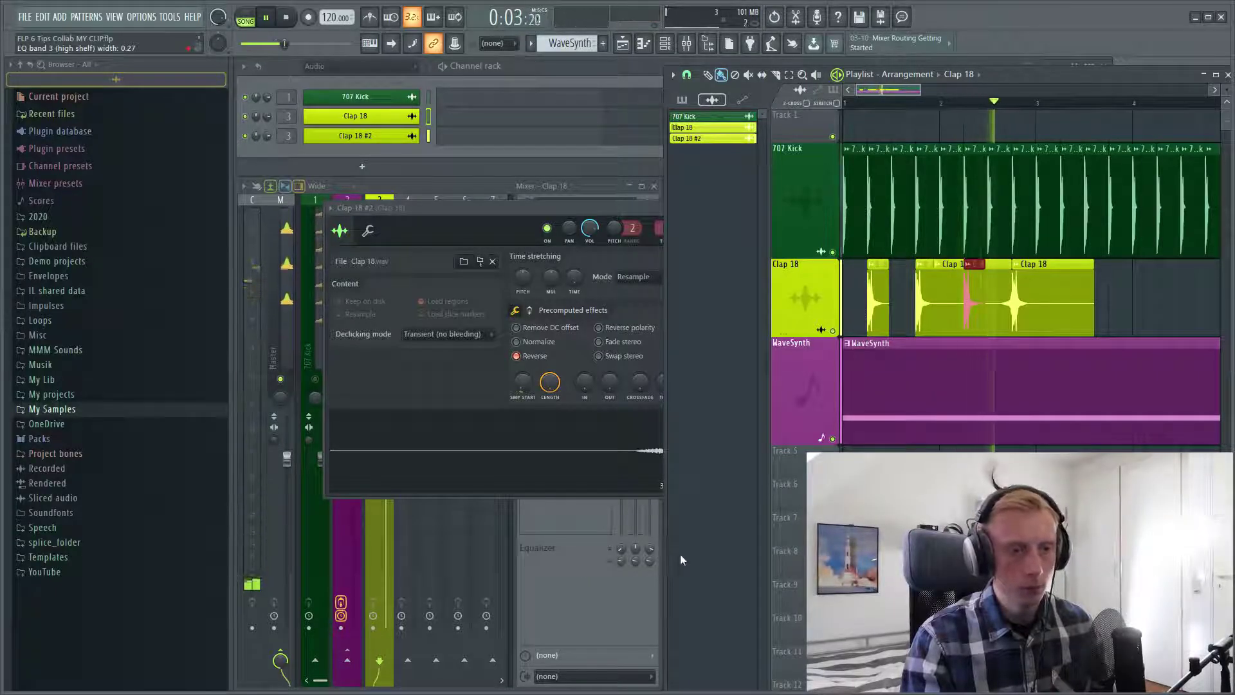
key("space")
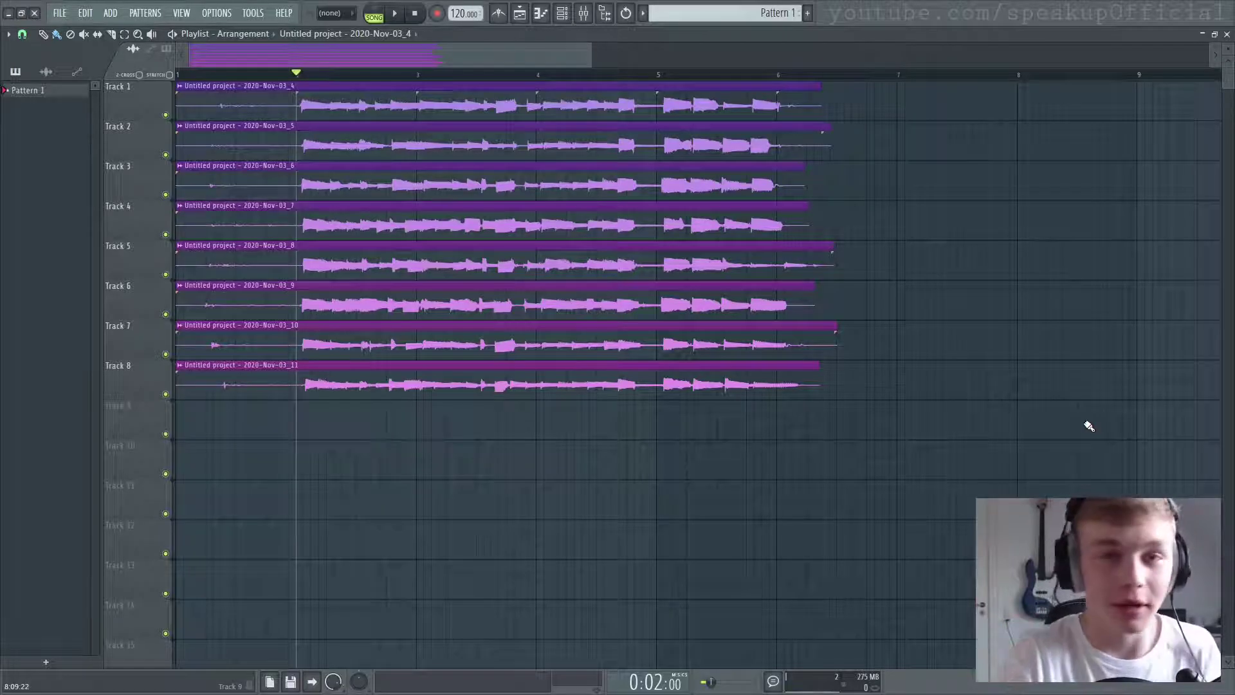
Step: Solo the recorded take on Track 7 and listen to it from bar 2
scroll(185, 199, "up", 1)
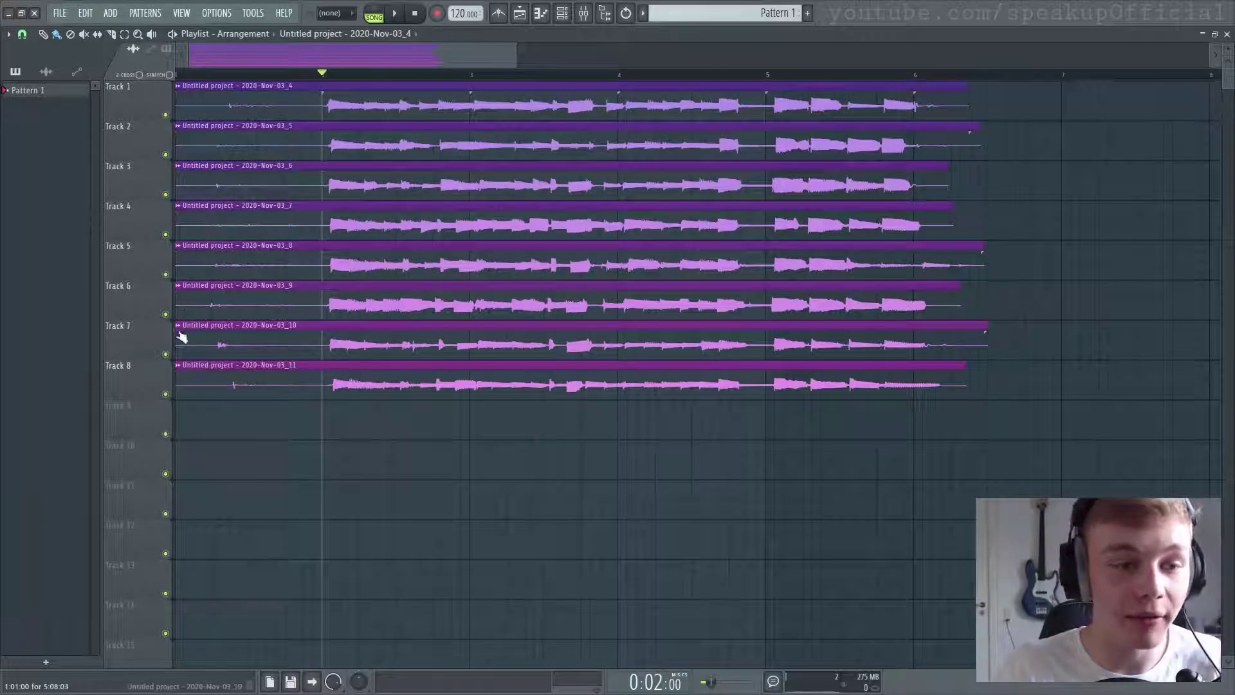
right_click(166, 354)
scroll(444, 392, "down", 3)
key("space")
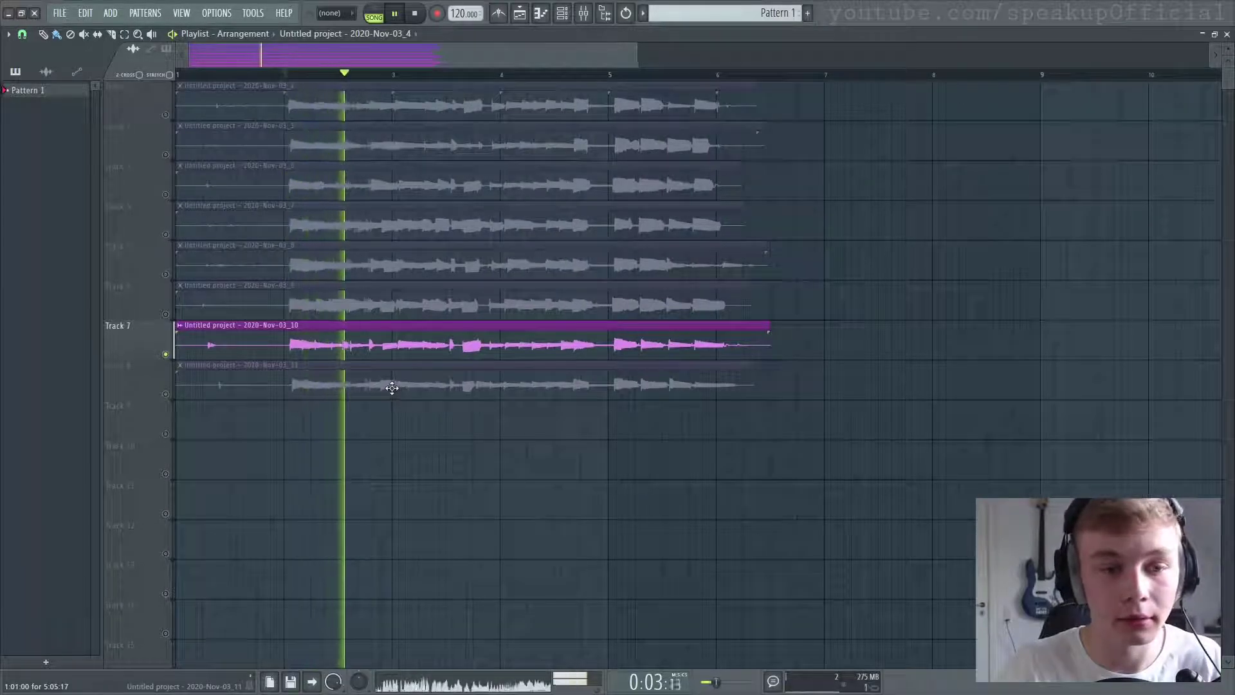
key("space")
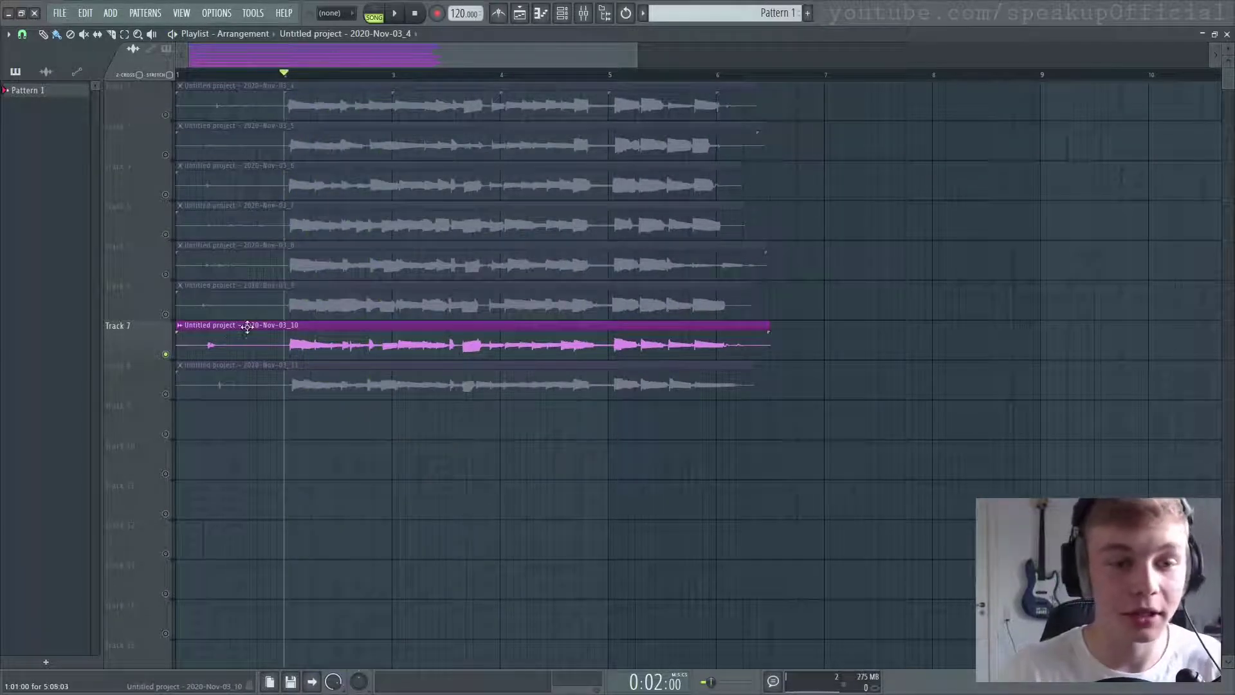
key("space")
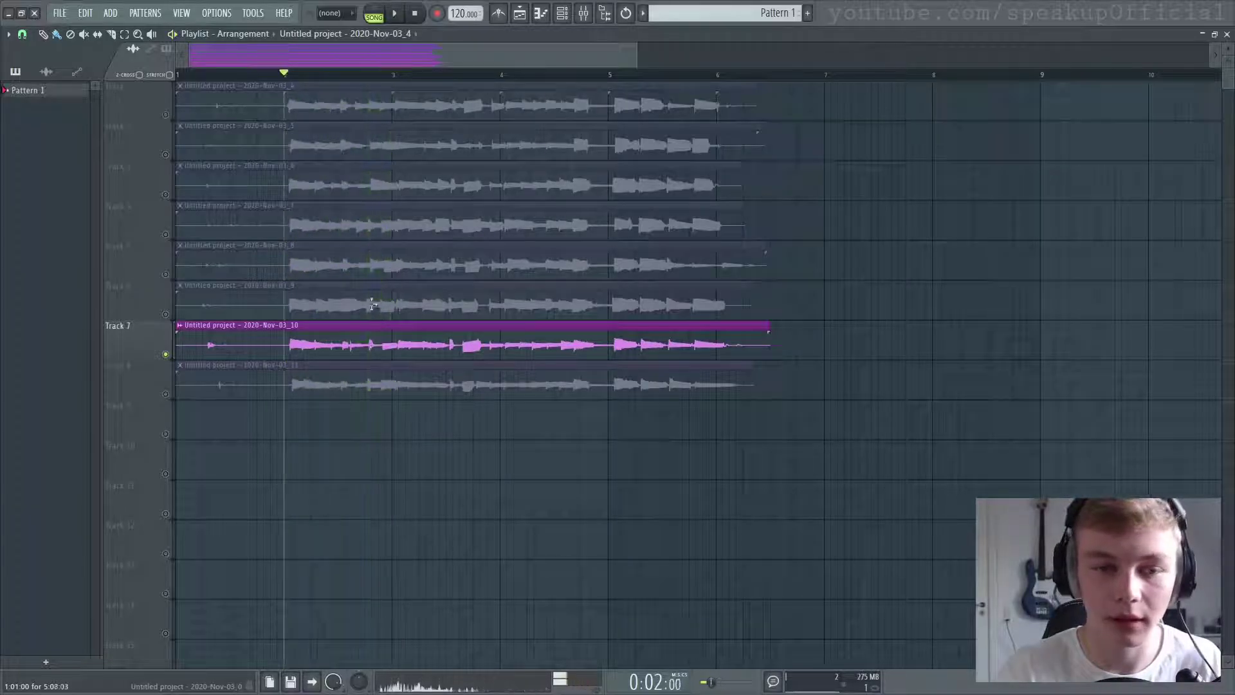
left_click(353, 76)
left_click(352, 76)
key("space")
Step: Audition the takes on Tracks 6, 5 and 4 by soloing them one after another, and restore all tracks
right_click(166, 314)
key("space")
key("space")
left_click(167, 275)
key("space")
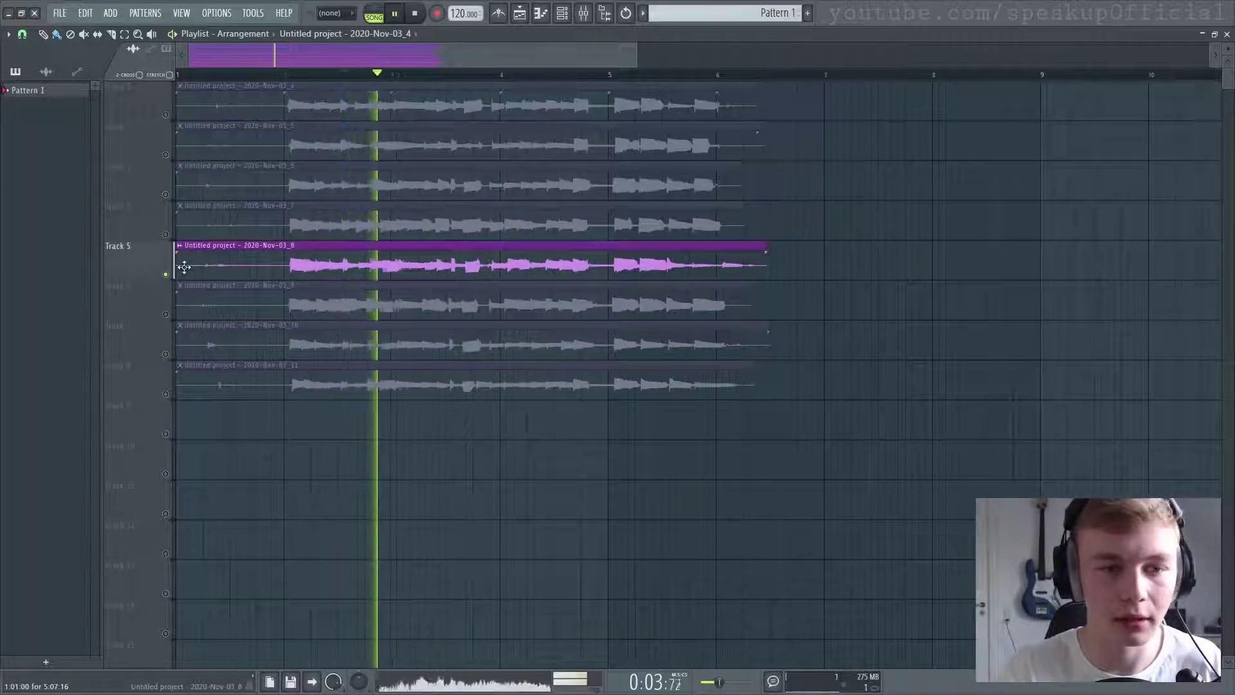
key("space")
right_click(165, 234)
right_click(165, 234)
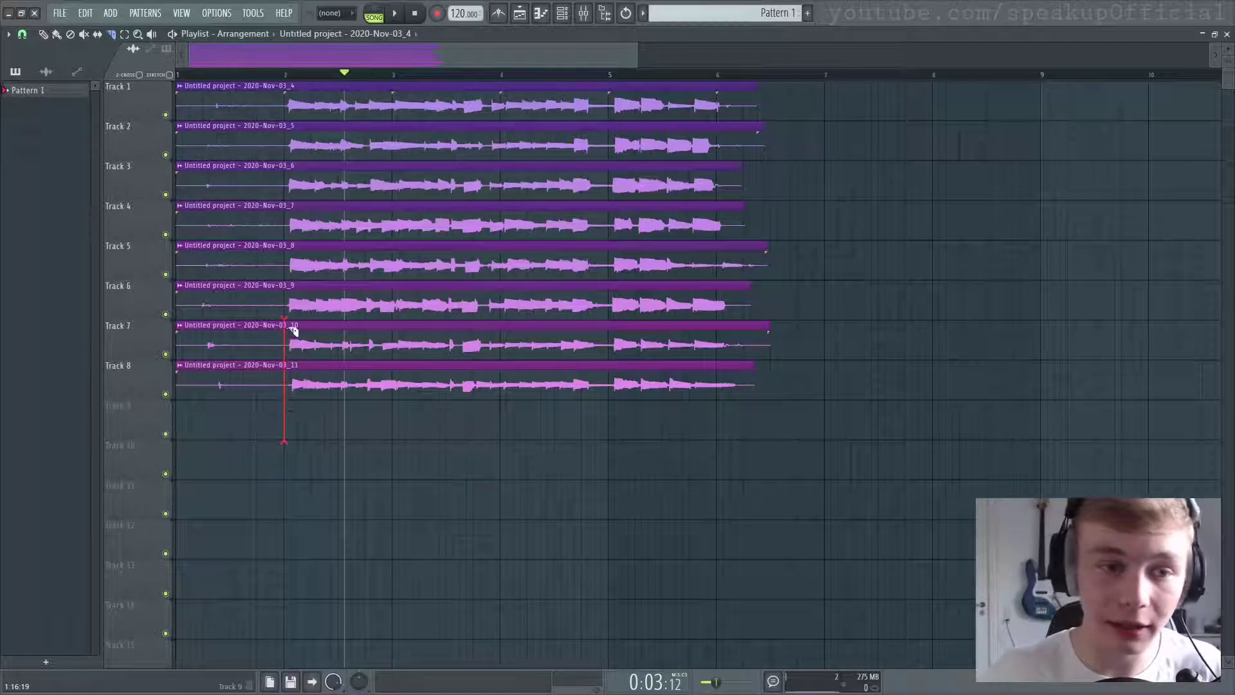
Step: Slice all eight takes at bars 2 and 6, removing the audio before and after that range
left_click_drag(294, 328, 285, 168)
left_click_drag(284, 96, 290, 90)
left_click_drag(723, 416, 722, 90)
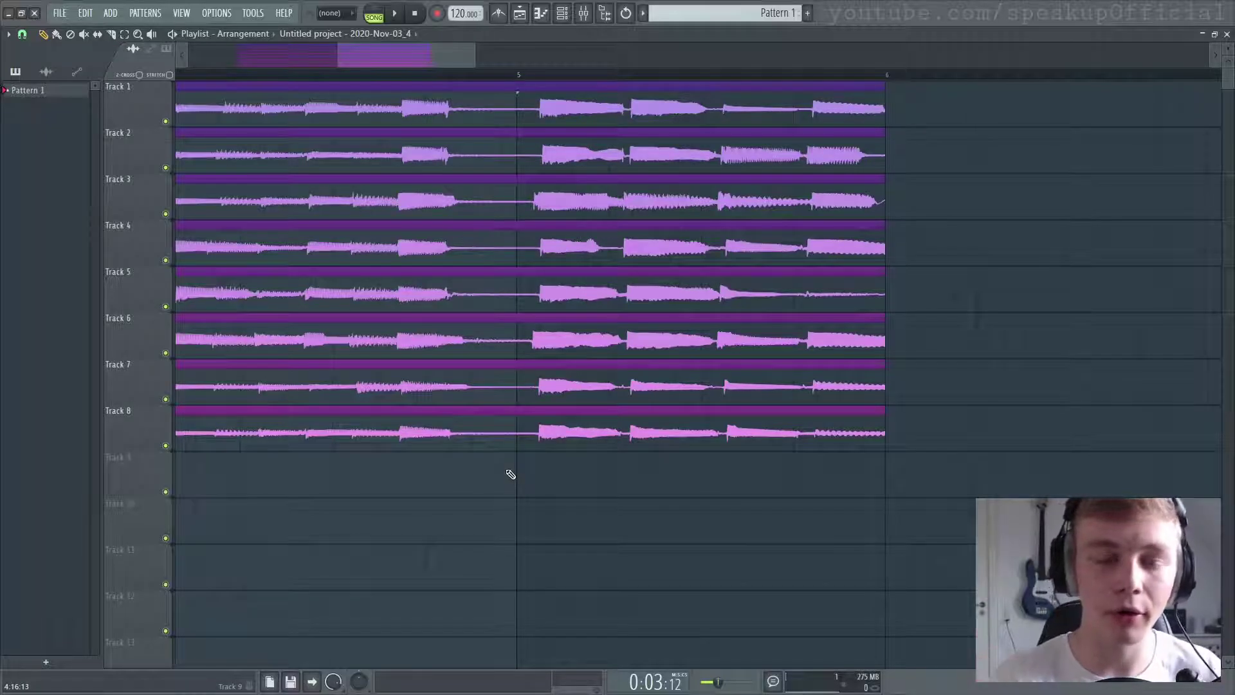
Step: Slip the audio inside the individual takes so that their note onsets line up with bar 5
scroll(511, 475, "up", 1)
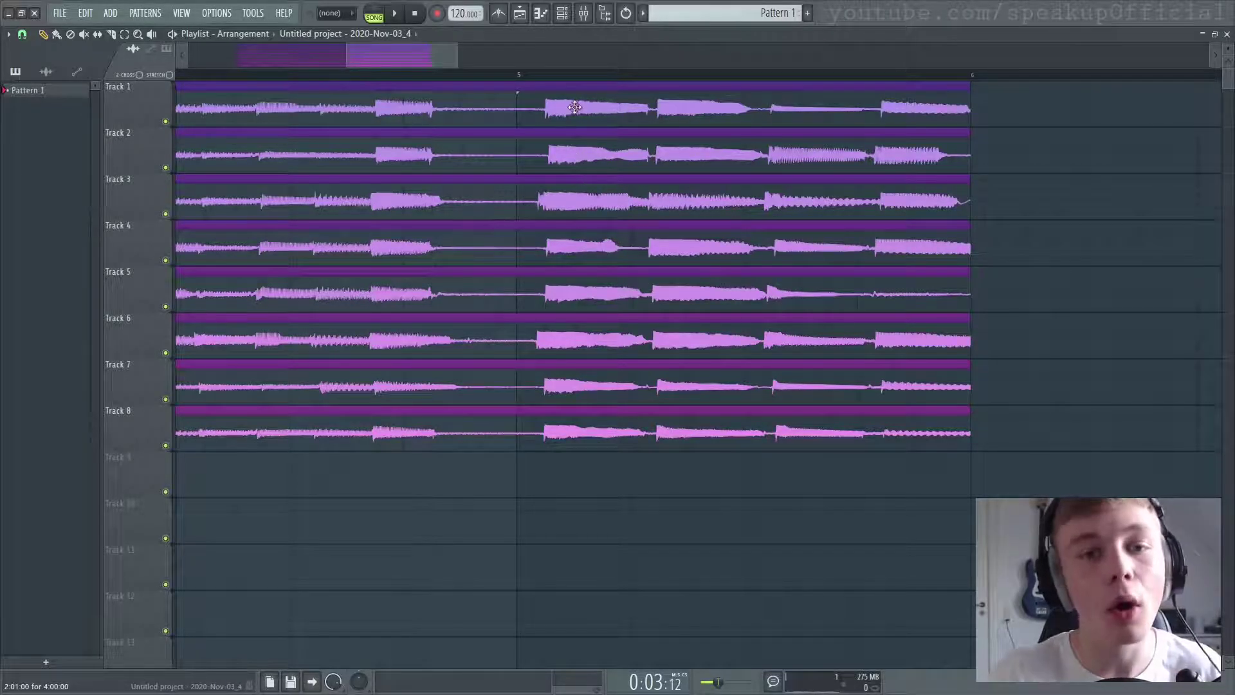
left_click_drag(574, 108, 558, 108)
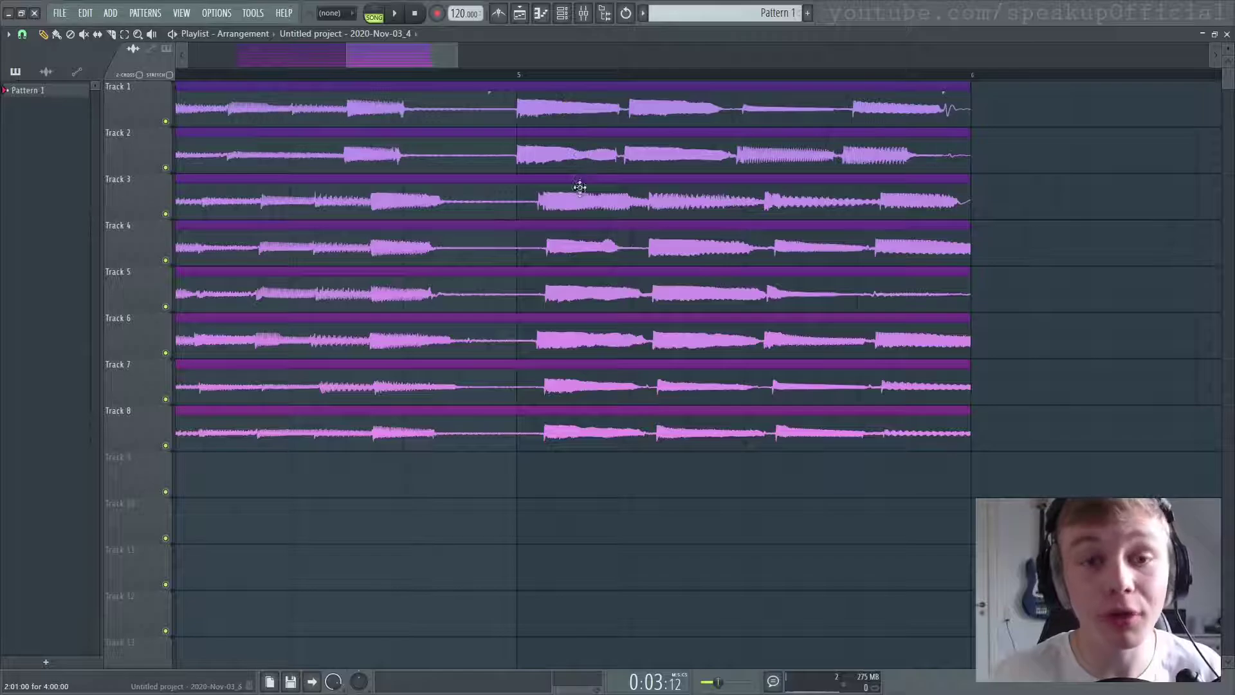
left_click_drag(580, 188, 558, 189)
left_click_drag(601, 245, 583, 245)
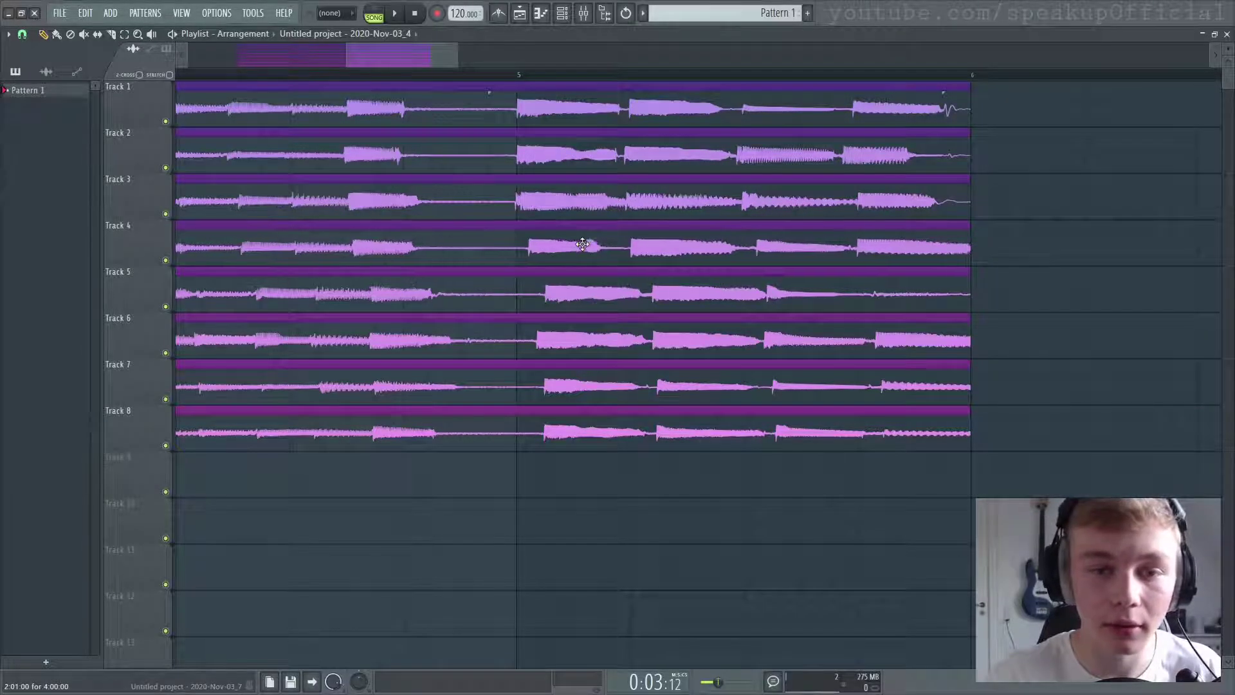
left_click_drag(585, 303, 558, 303)
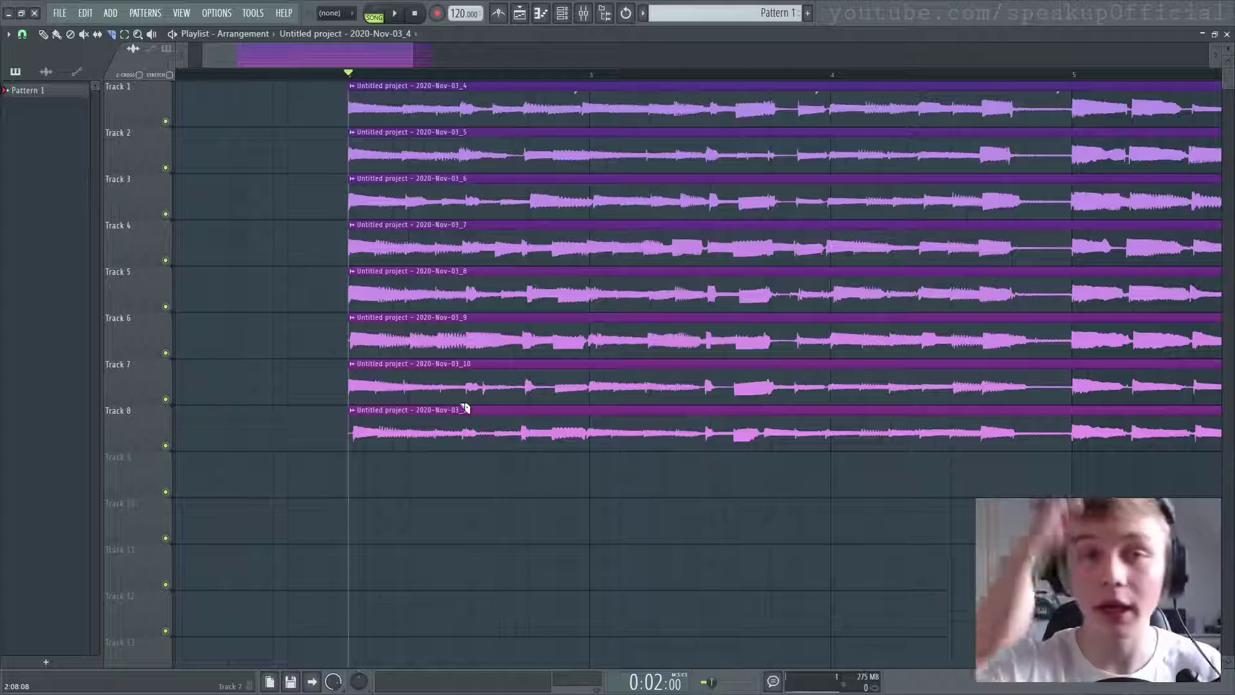
Step: Solo and play Track 1 as reference, and slice all eight takes slightly before bar 3
right_click(165, 121)
key("space")
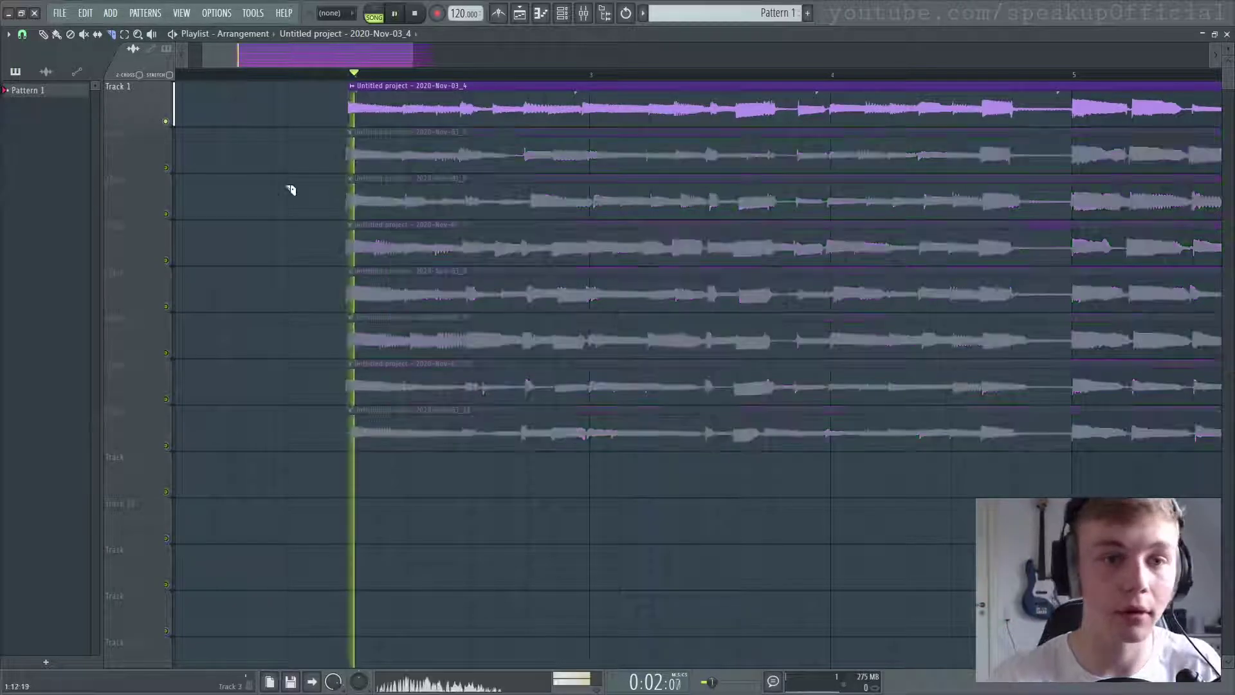
key("space")
left_click_drag(580, 463, 583, 118)
Step: Listen to the following phrase on Track 1 and slice all eight takes slightly before bar 4
key("space")
scroll(353, 378, "down", 4)
scroll(460, 373, "up", 6)
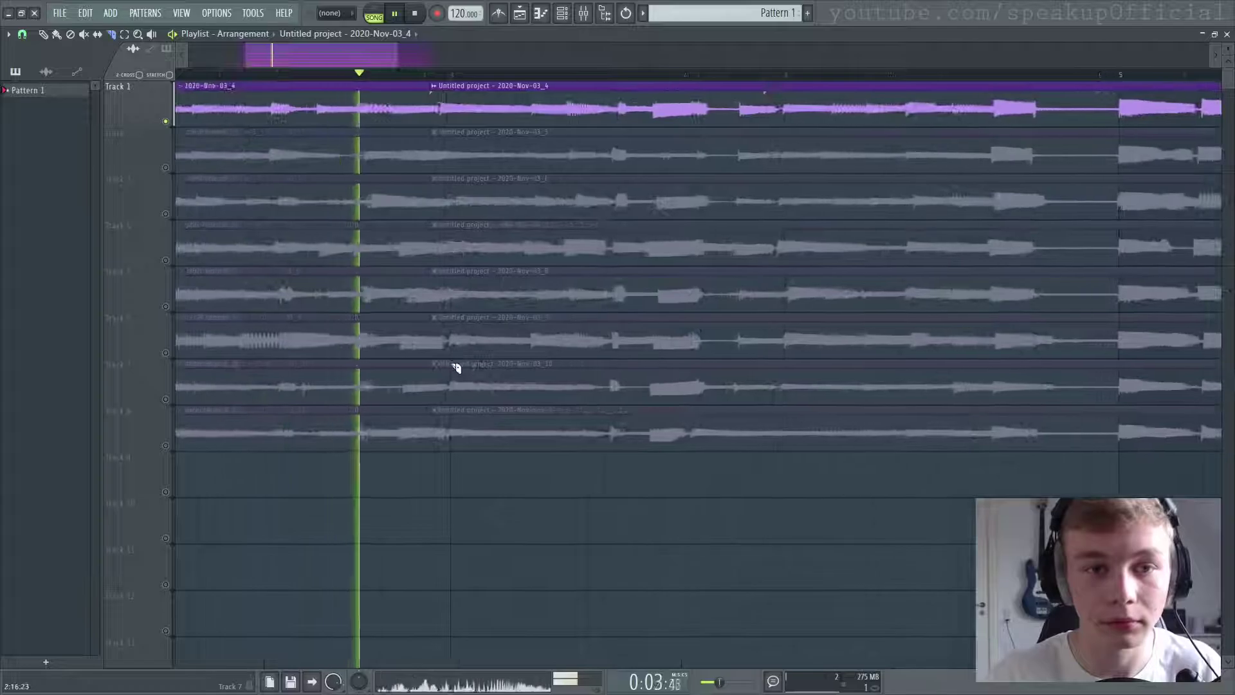
scroll(457, 368, "down", 3)
scroll(662, 364, "up", 5)
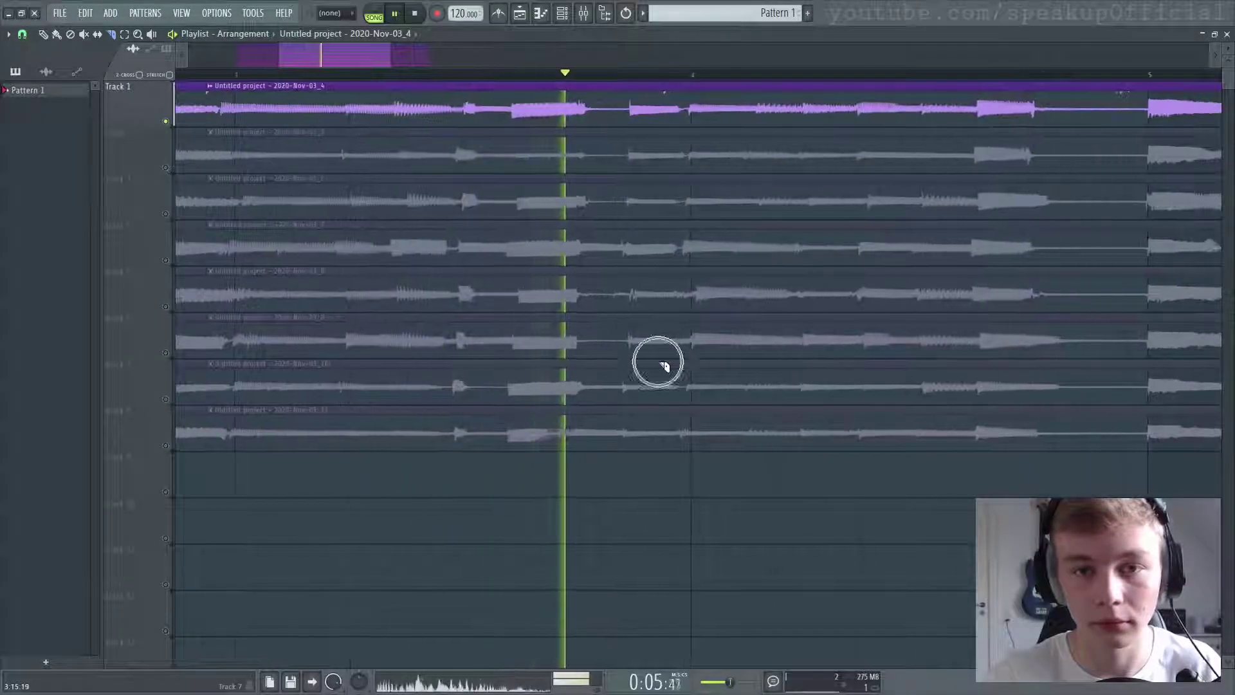
key("space")
left_click_drag(691, 499, 690, 238)
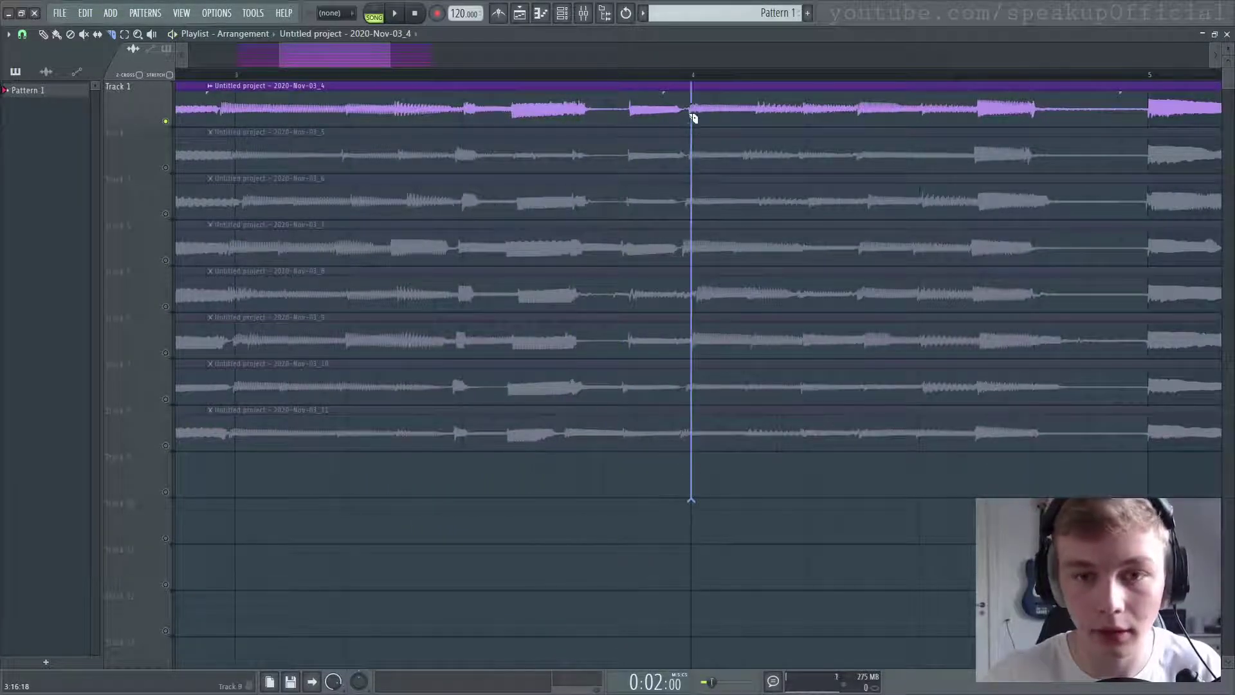
mouse_move(692, 109)
left_mouse_down()
mouse_move(726, 117)
mouse_move(686, 113)
left_mouse_up()
left_click_drag(686, 113, 686, 113)
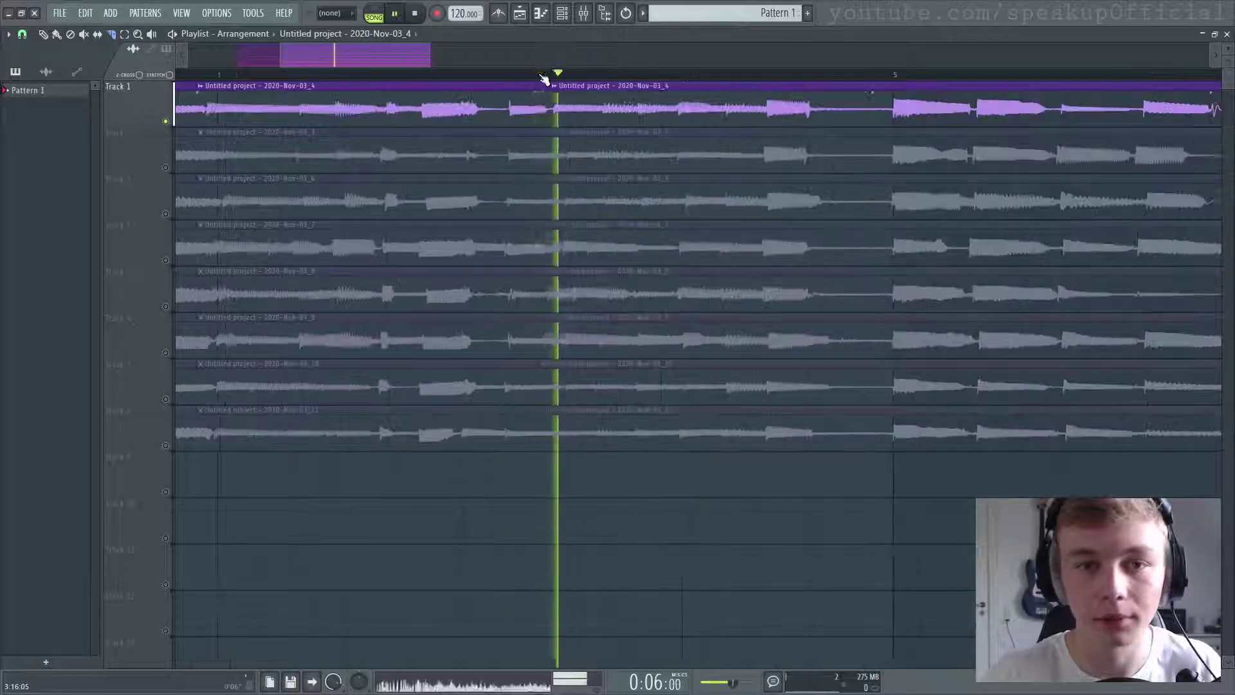
Step: Play Track 1 up to the last phrase, slice all eight takes at bar 5, and restore the other tracks
scroll(542, 75, "down", 1)
scroll(868, 260, "up", 2)
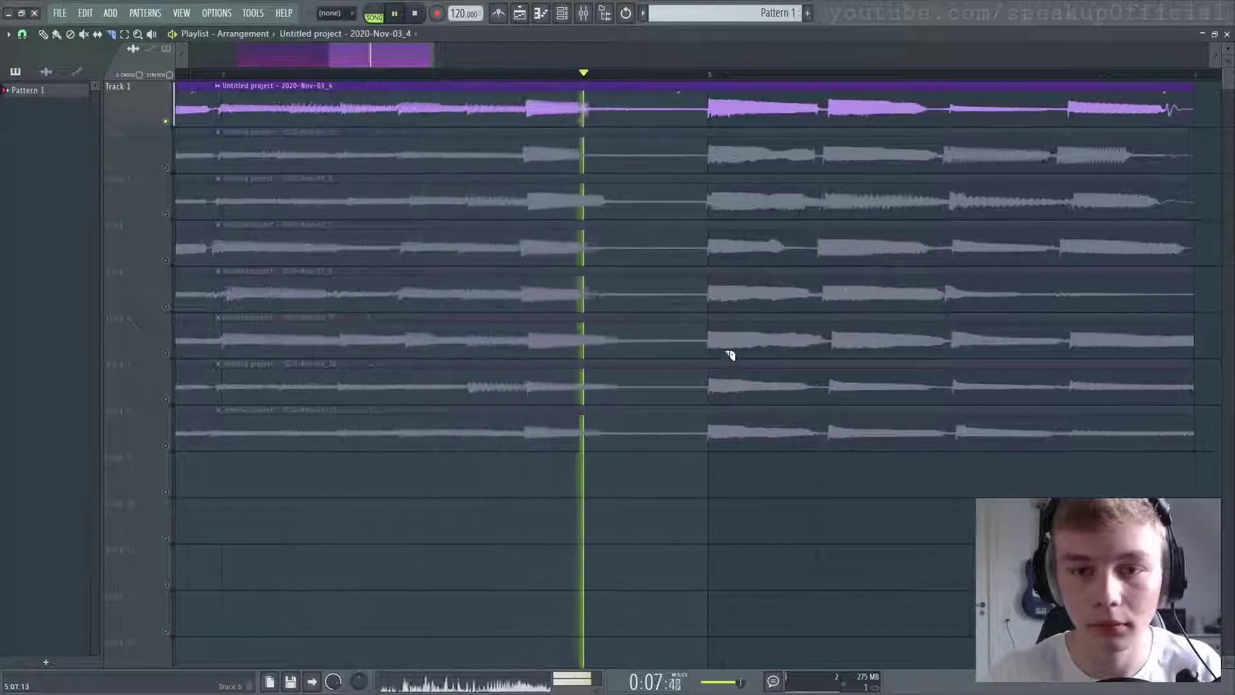
key("space")
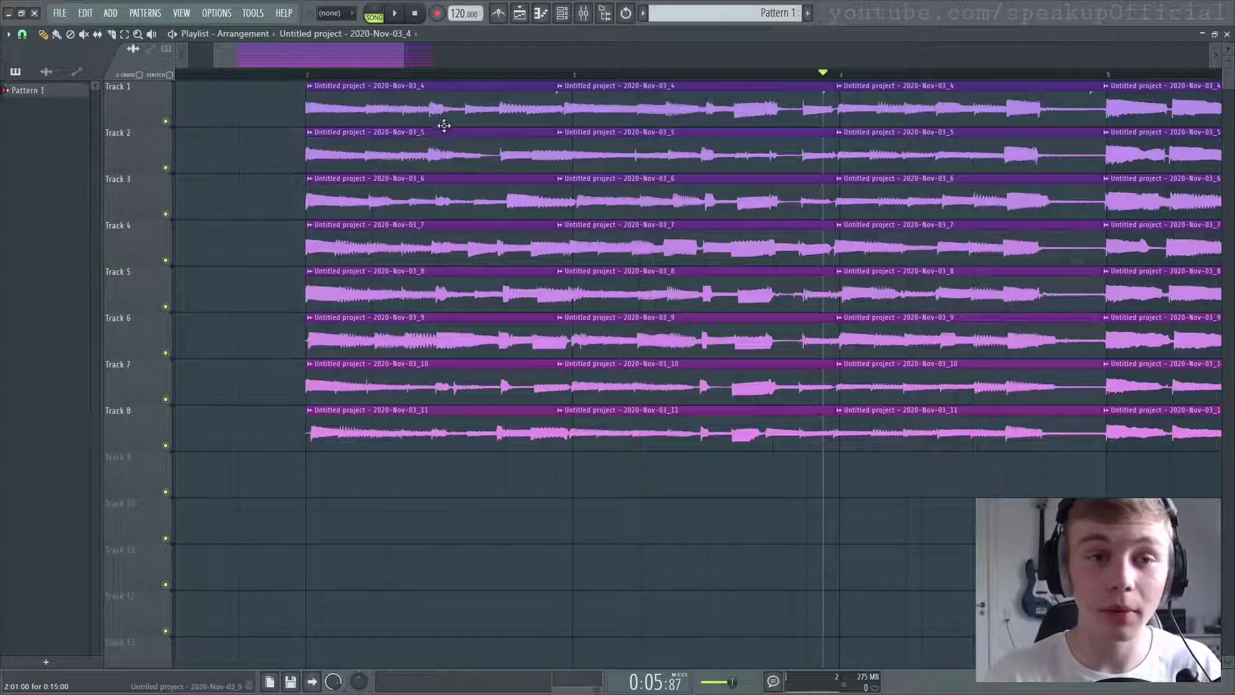
Step: Change the declicking mode of the takes on Tracks 1 to 4 so their adjoining slices crossfade
double_click(444, 125)
left_click(138, 220)
left_click(169, 269)
left_click(363, 94)
scroll(379, 151, "down", 2)
double_click(379, 151)
left_click(178, 240)
left_click(172, 288)
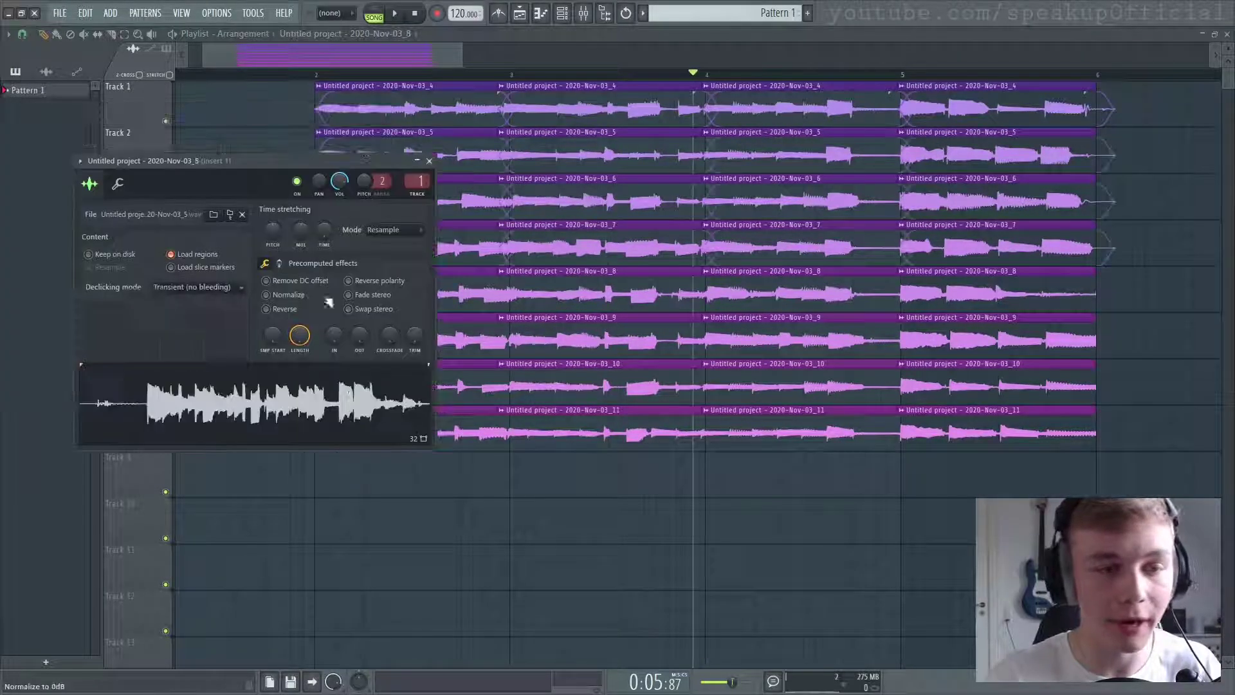
Step: Change the declicking mode of the takes on Tracks 5 to 8 so their slices crossfade too
left_click(200, 287)
left_click(193, 358)
left_click(429, 161)
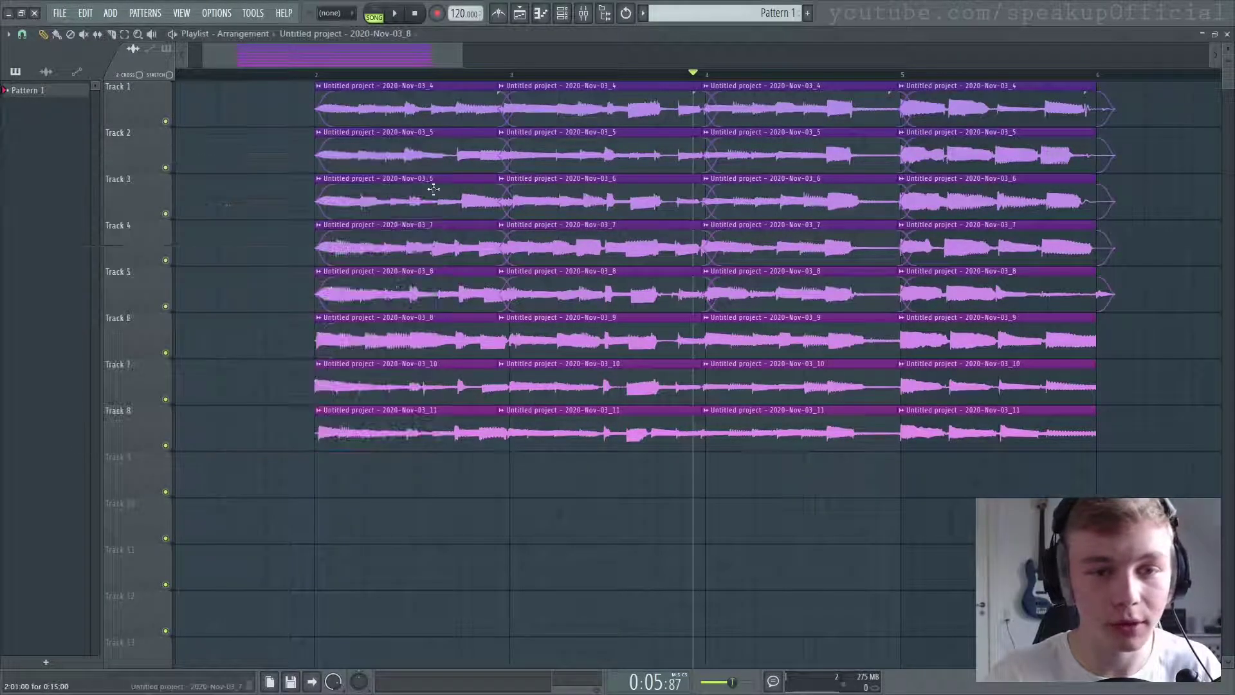
double_click(414, 382)
left_click(242, 323)
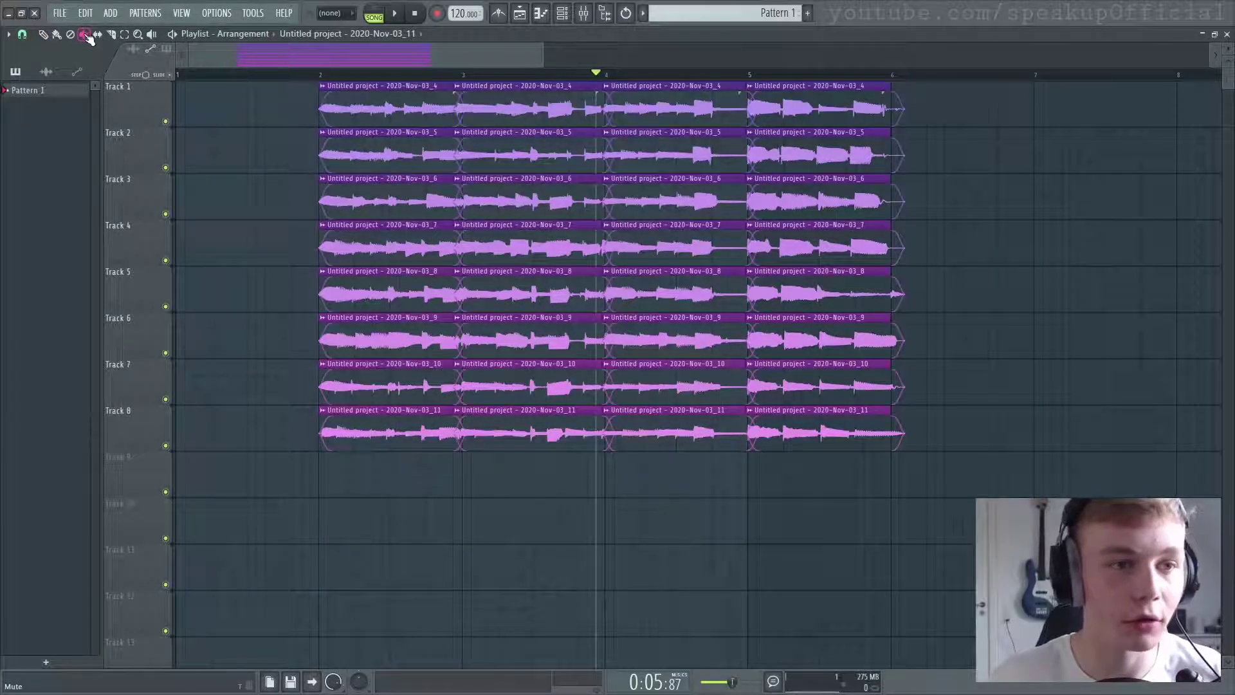
Step: Mute every slice except take _6 at bar 2, take _4 at bar 3, take _9 at bar 4 and take _10 at bar 5
mouse_move(410, 502)
left_mouse_down()
mouse_move(413, 157)
mouse_move(598, 96)
mouse_move(719, 120)
mouse_move(805, 376)
mouse_move(792, 428)
left_mouse_up()
double_click(321, 80)
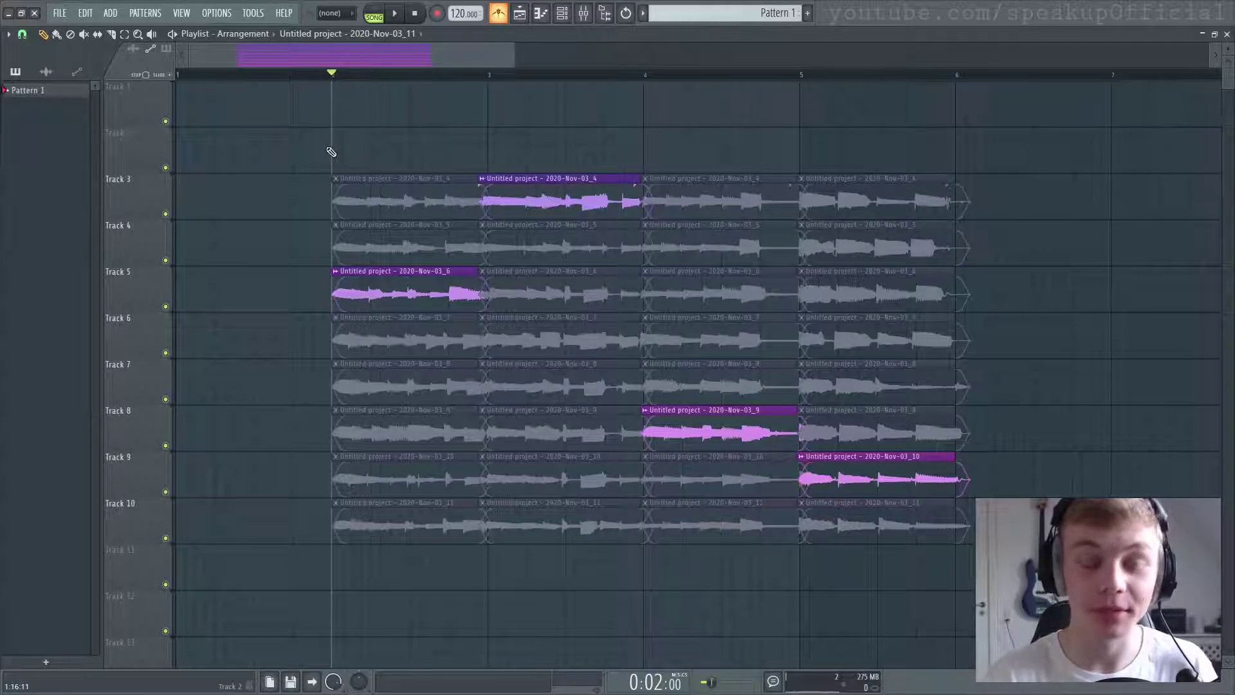
Step: Play the combined take from bar 2 to its end with the metronome switched off
scroll(455, 138, "down", 2)
key("space")
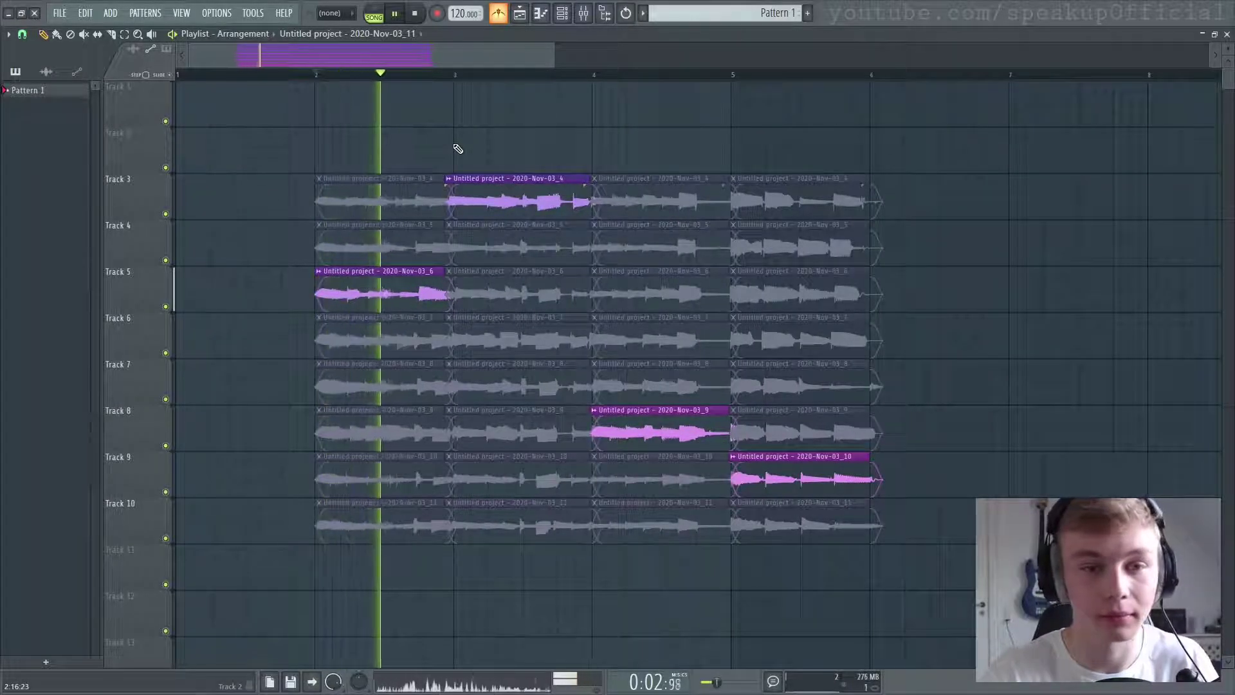
left_click(498, 13)
scroll(368, 157, "up", 4)
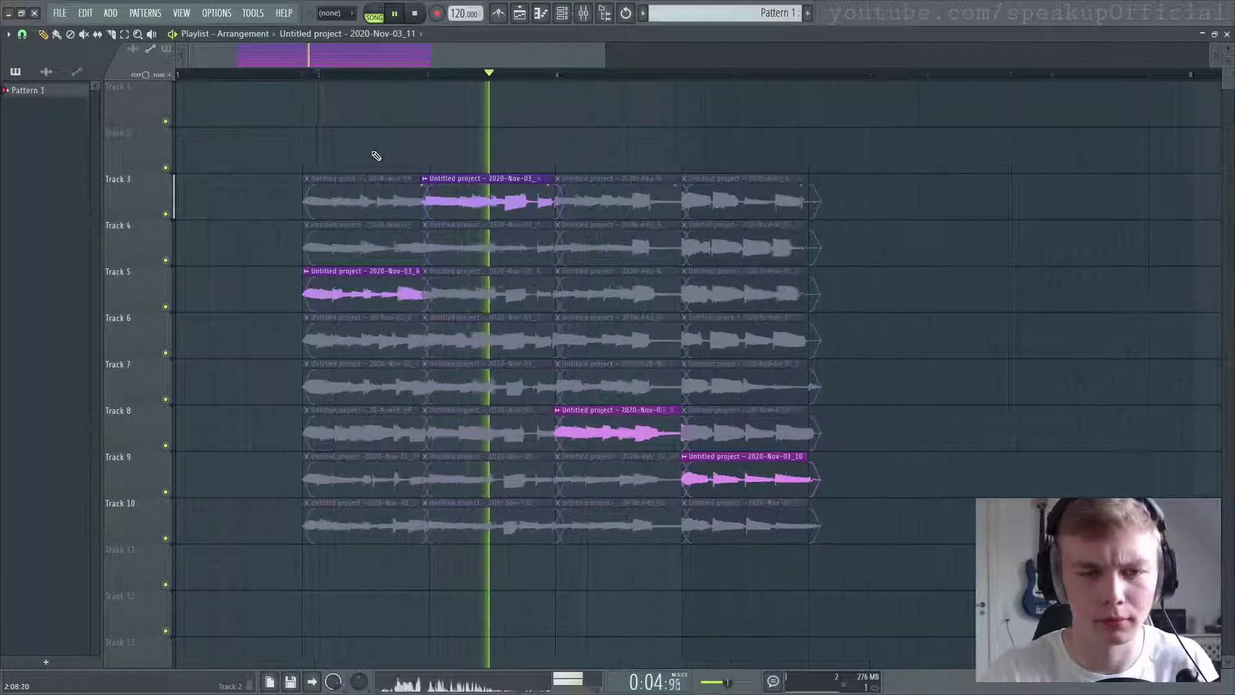
scroll(740, 206, "down", 2)
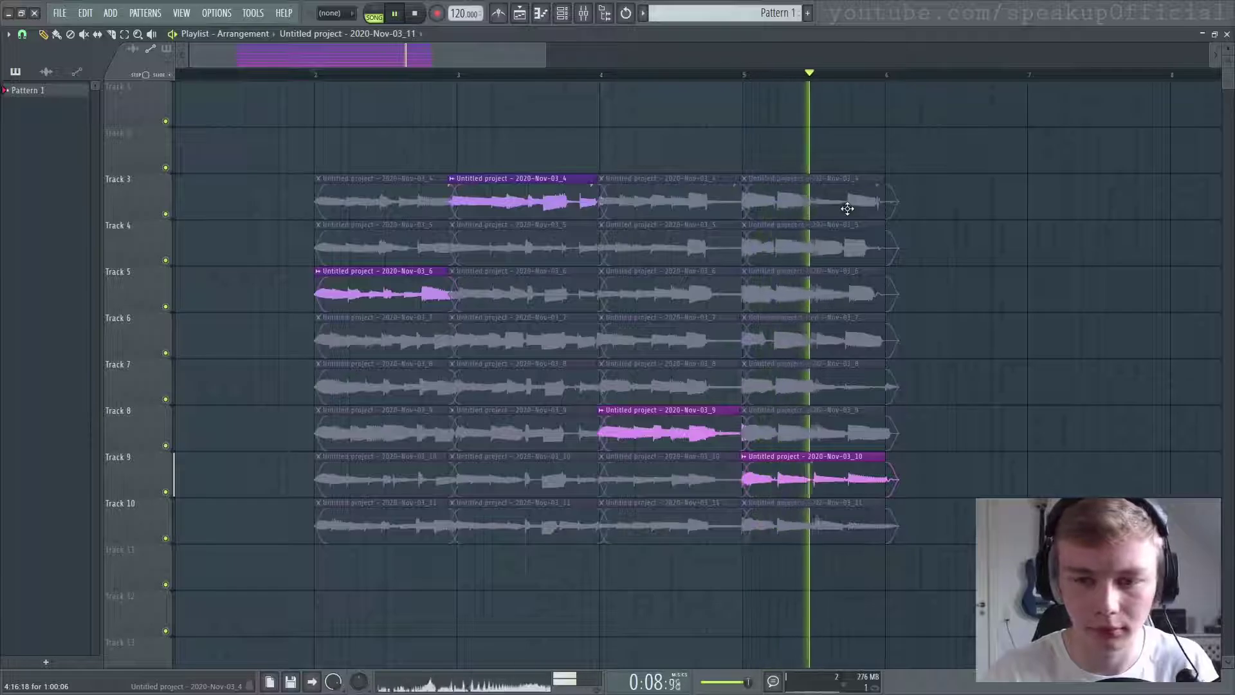
key("space")
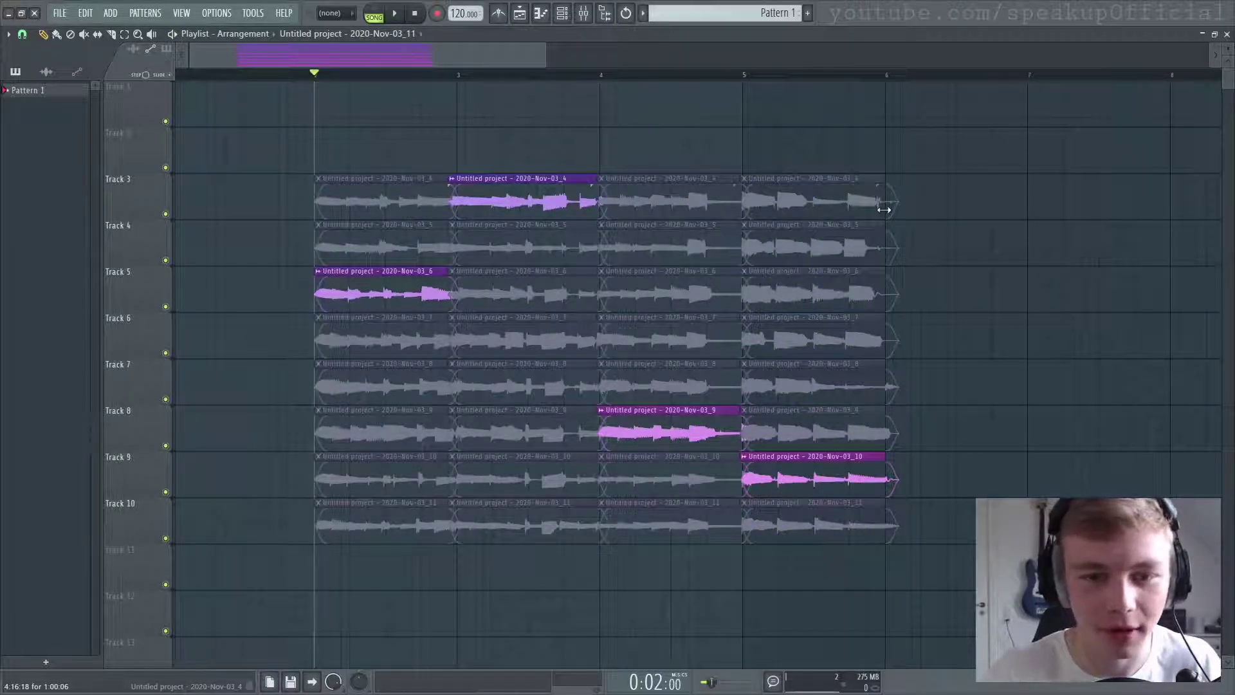
scroll(884, 210, "down", 1)
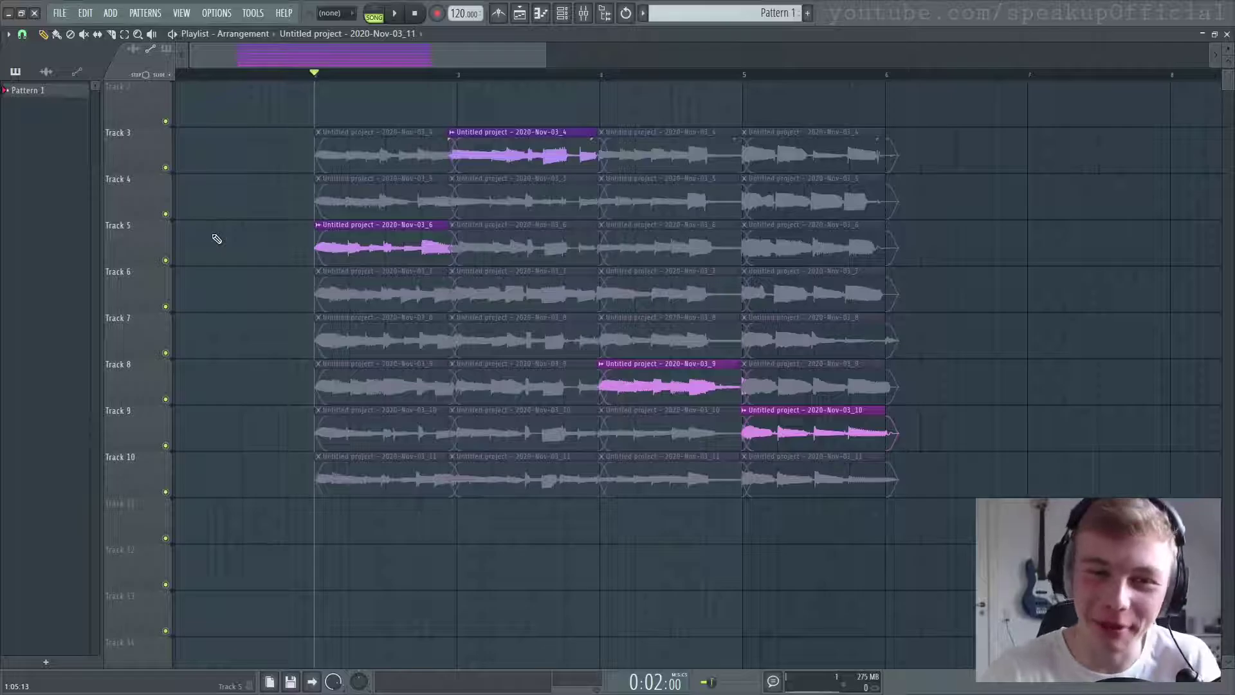
Step: While the combined take plays, cut about 5.4 dB at 3.5 kHz with band II of a TDR Nova equalizer on the guitar's mixer track
key("space")
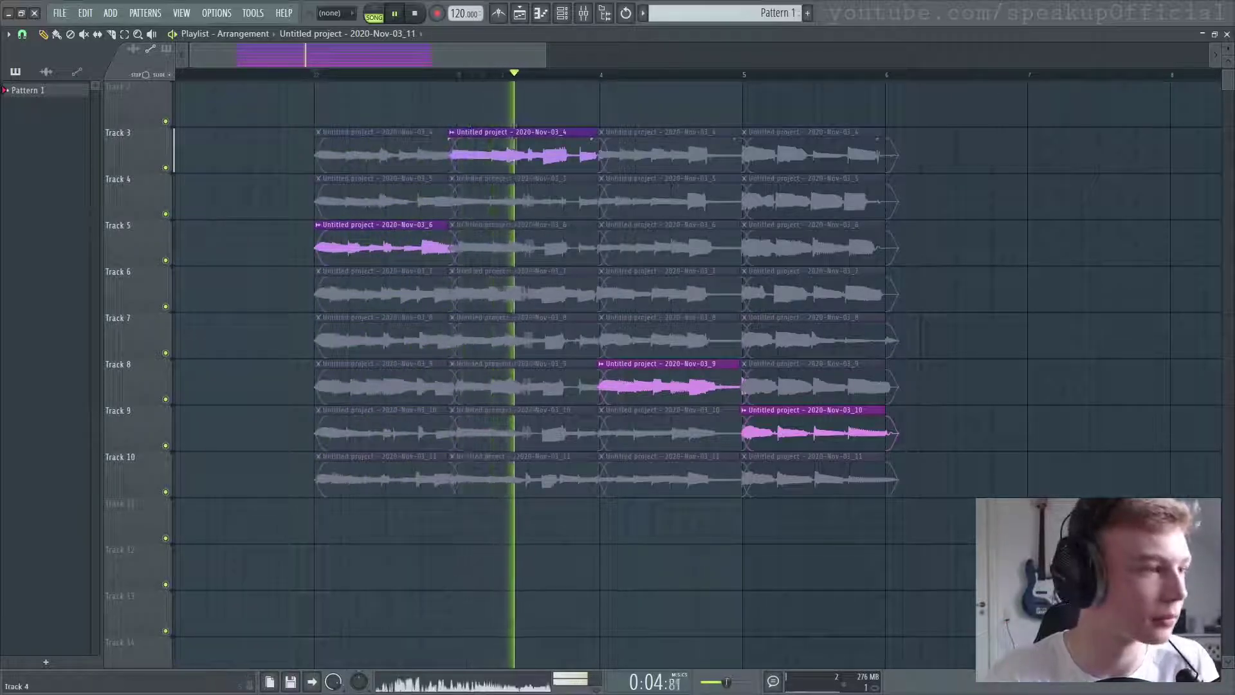
key("F9")
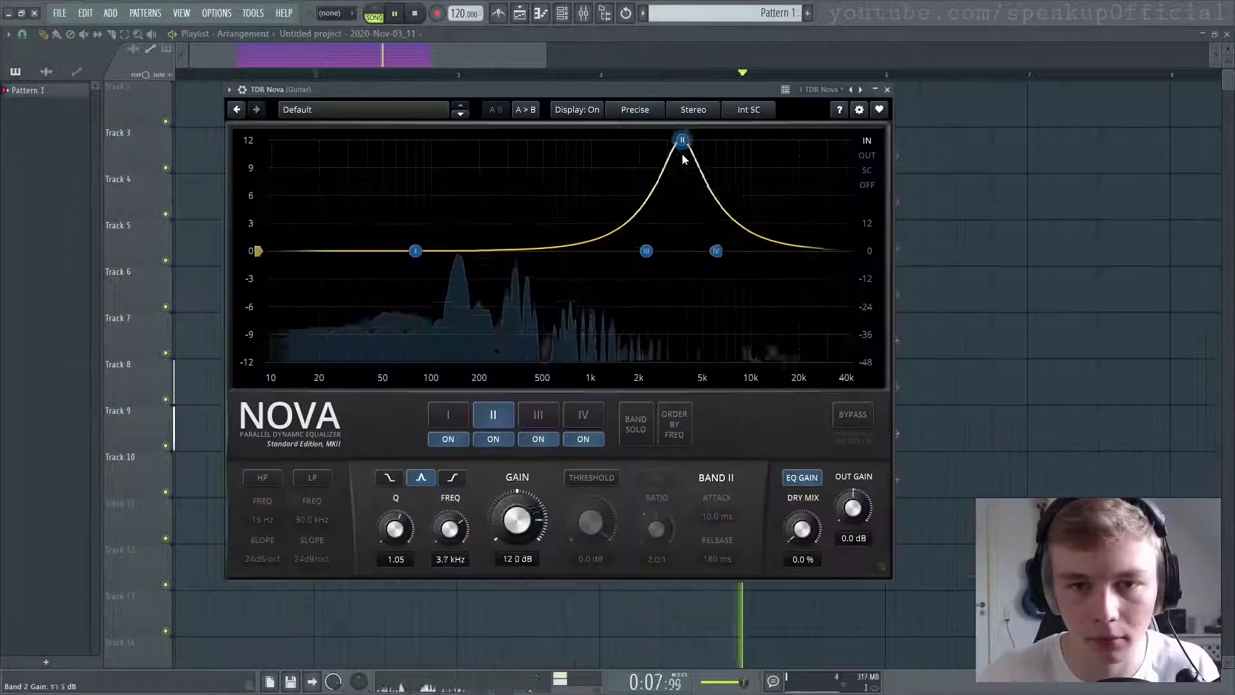
left_click_drag(684, 138, 682, 292)
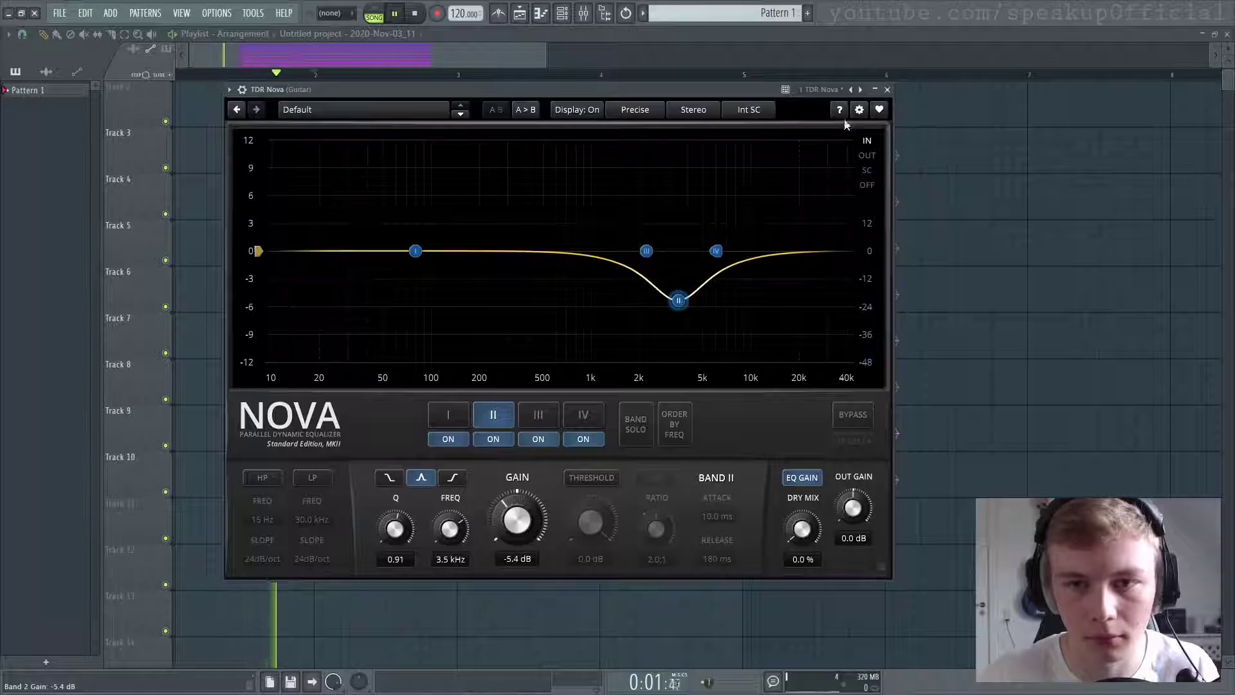
left_click(887, 90)
Step: Listen to the combined take with the guitar equalizer applied, and stop the playback
scroll(284, 144, "down", 1)
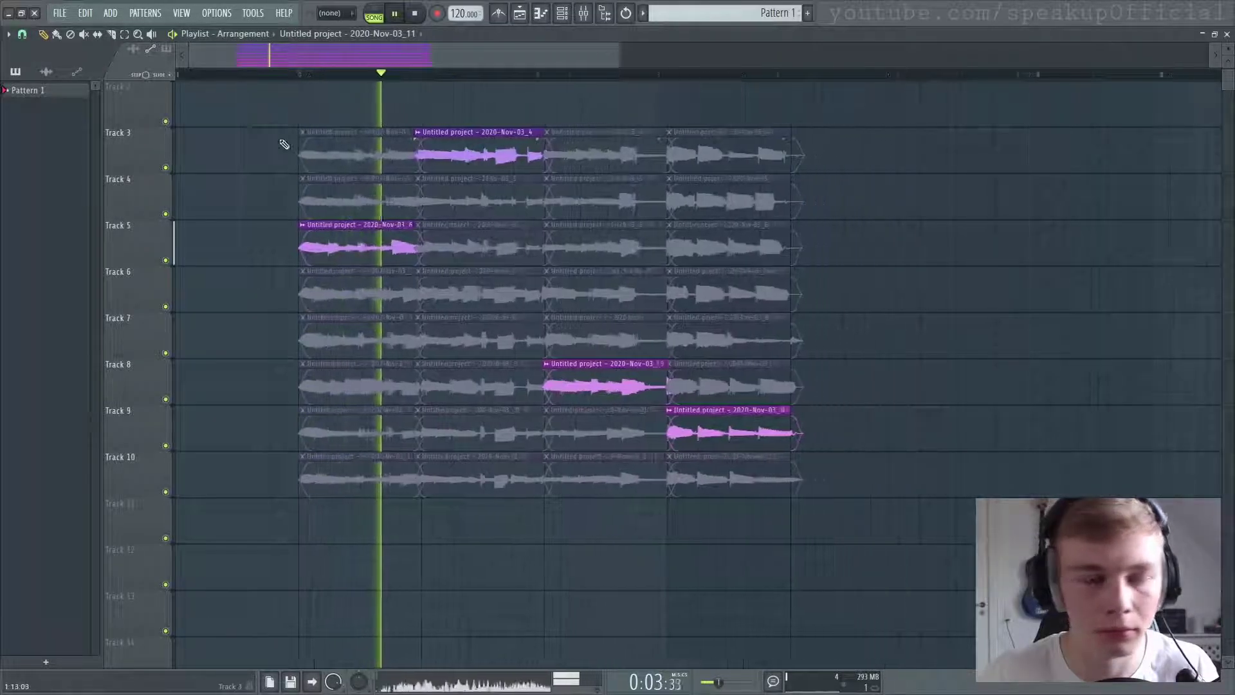
scroll(267, 149, "up", 1)
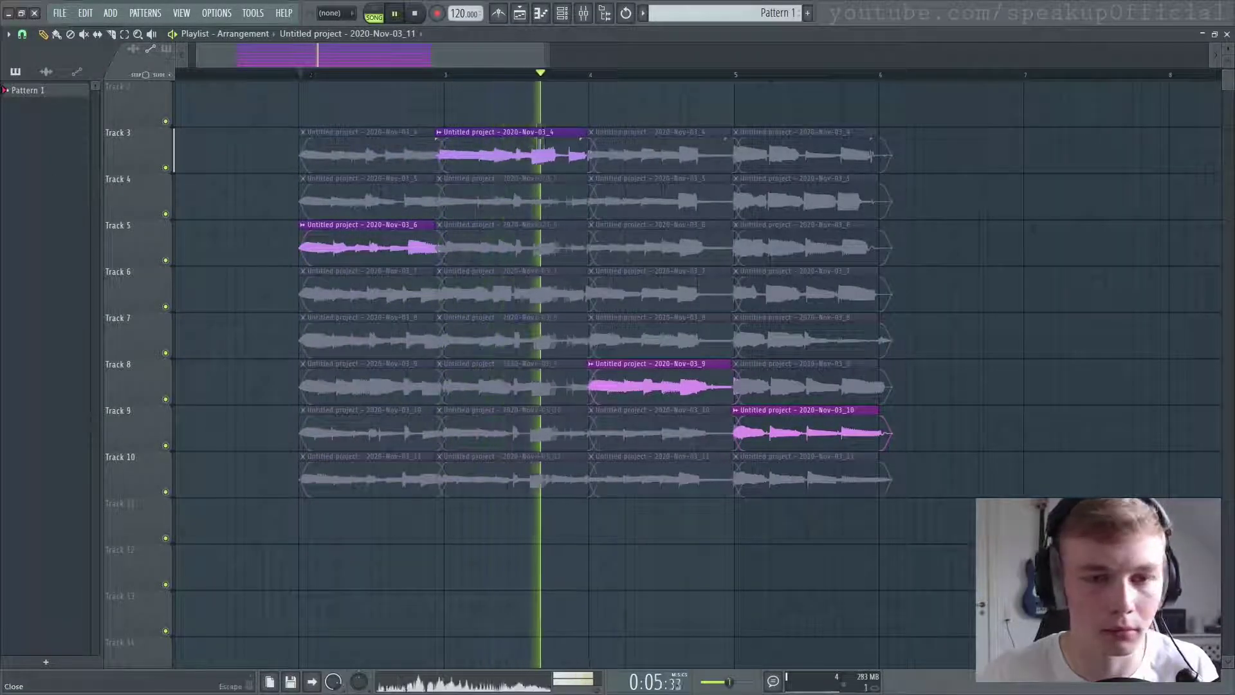
key("space")
Step: Examine the take _4 slice at bar 3 on Track 3 and the crossfades at its edges up close
scroll(314, 369, "up", 4)
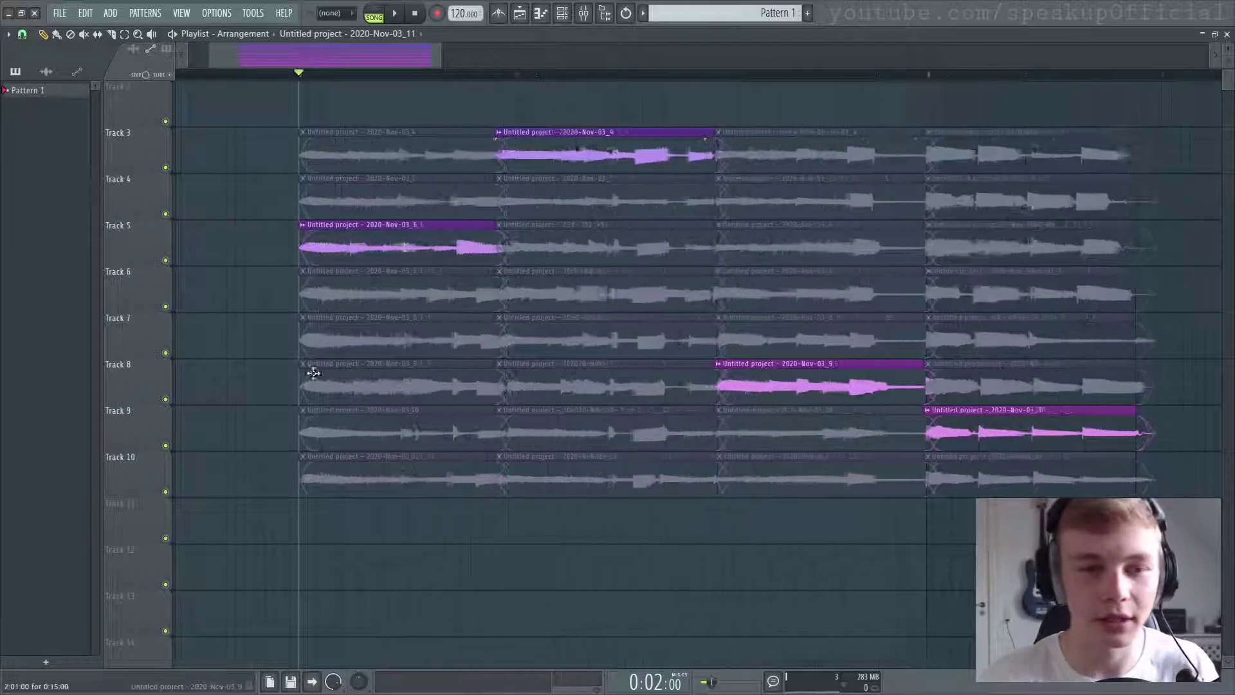
scroll(862, 190, "down", 1)
scroll(961, 152, "up", 3, "ctrl")
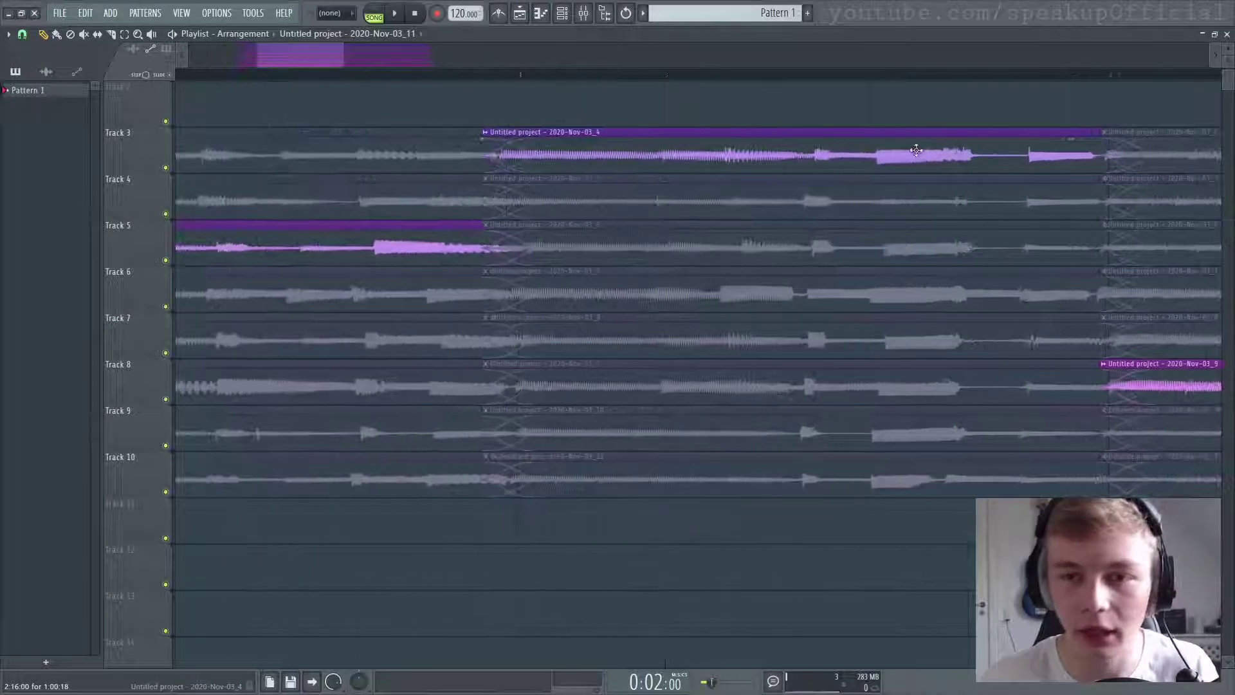
scroll(853, 151, "up", 6, "shift")
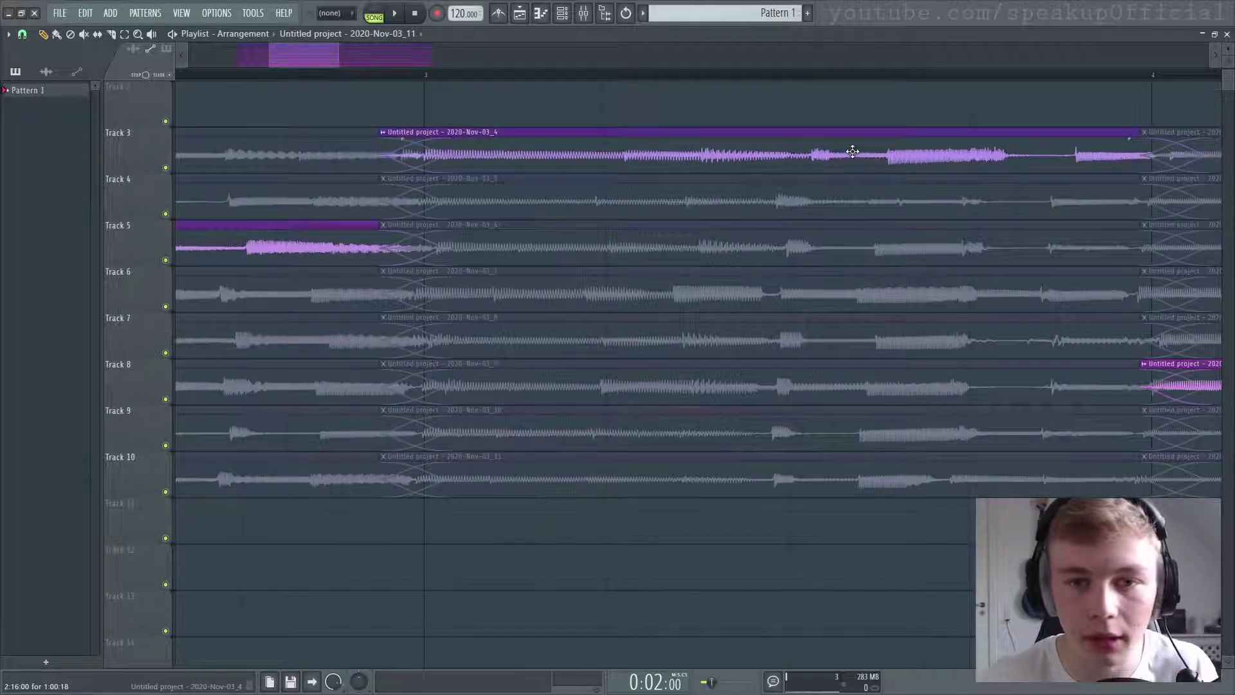